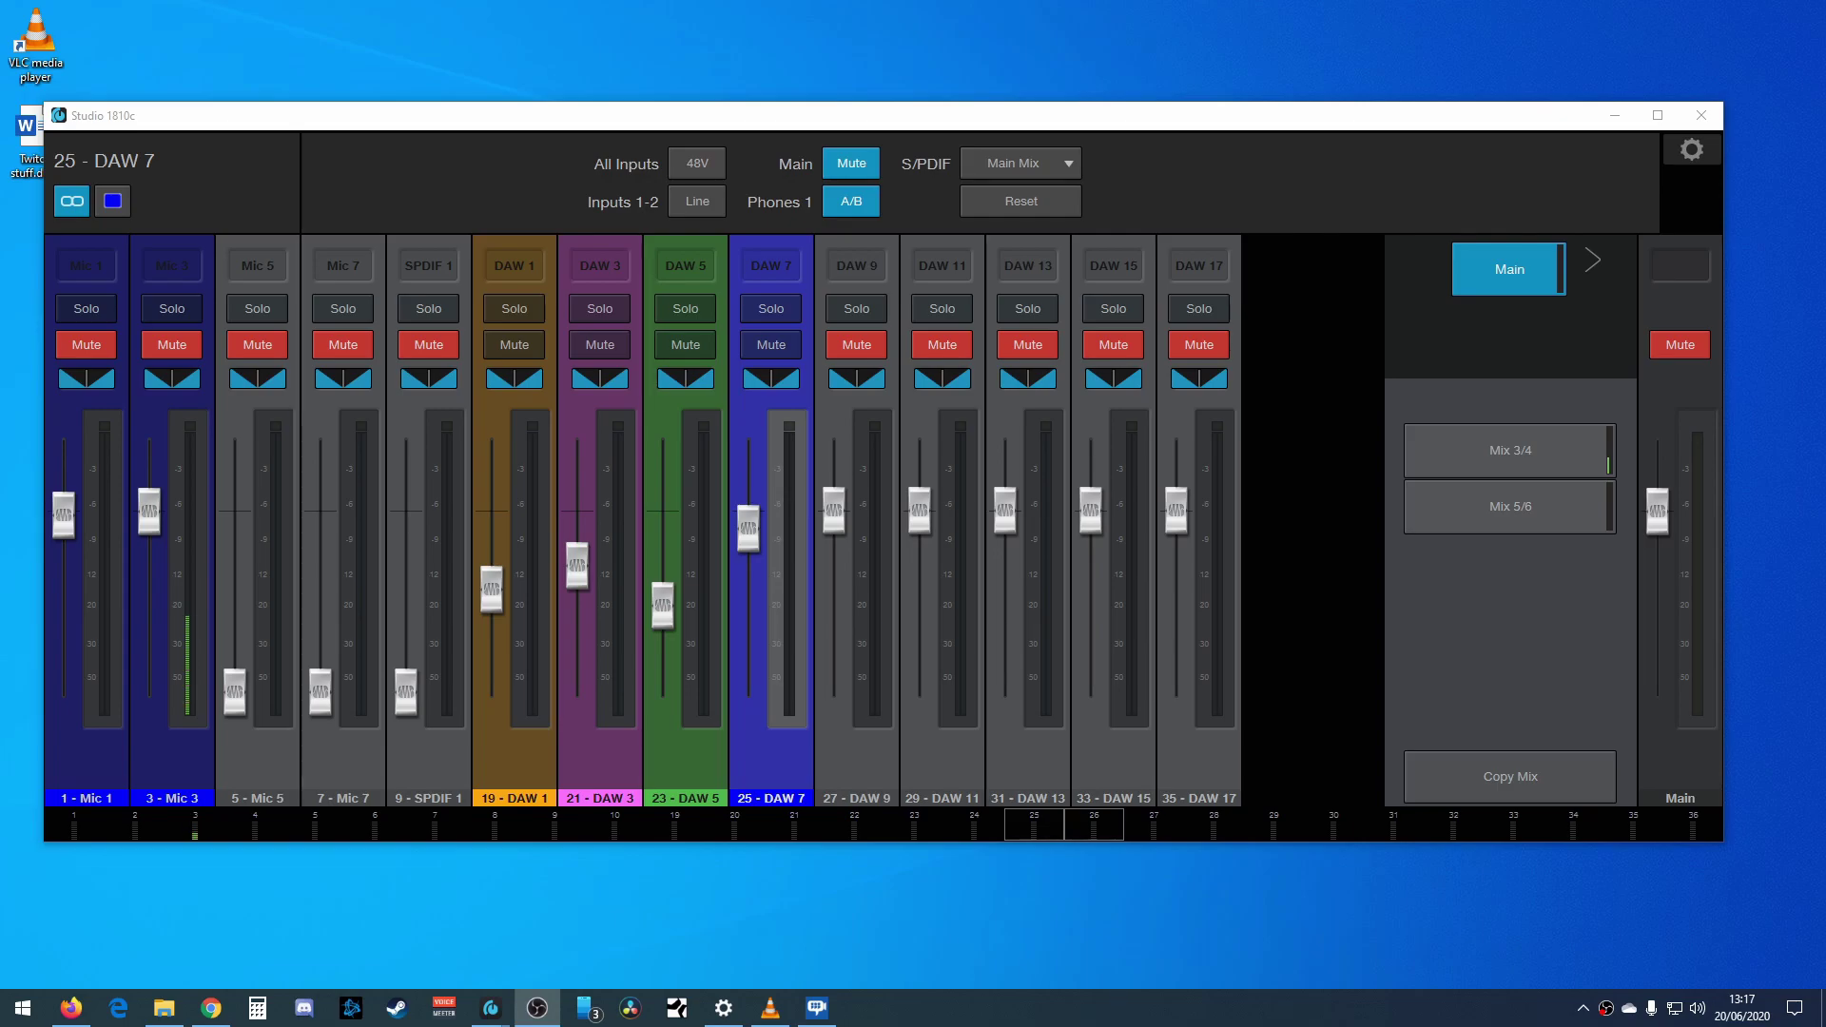
- Bring up Voicemeeter Potato, compare it with the Studio 1810c mixer, and leave only Voicemeeter on the desktop
left_click(443, 1007)
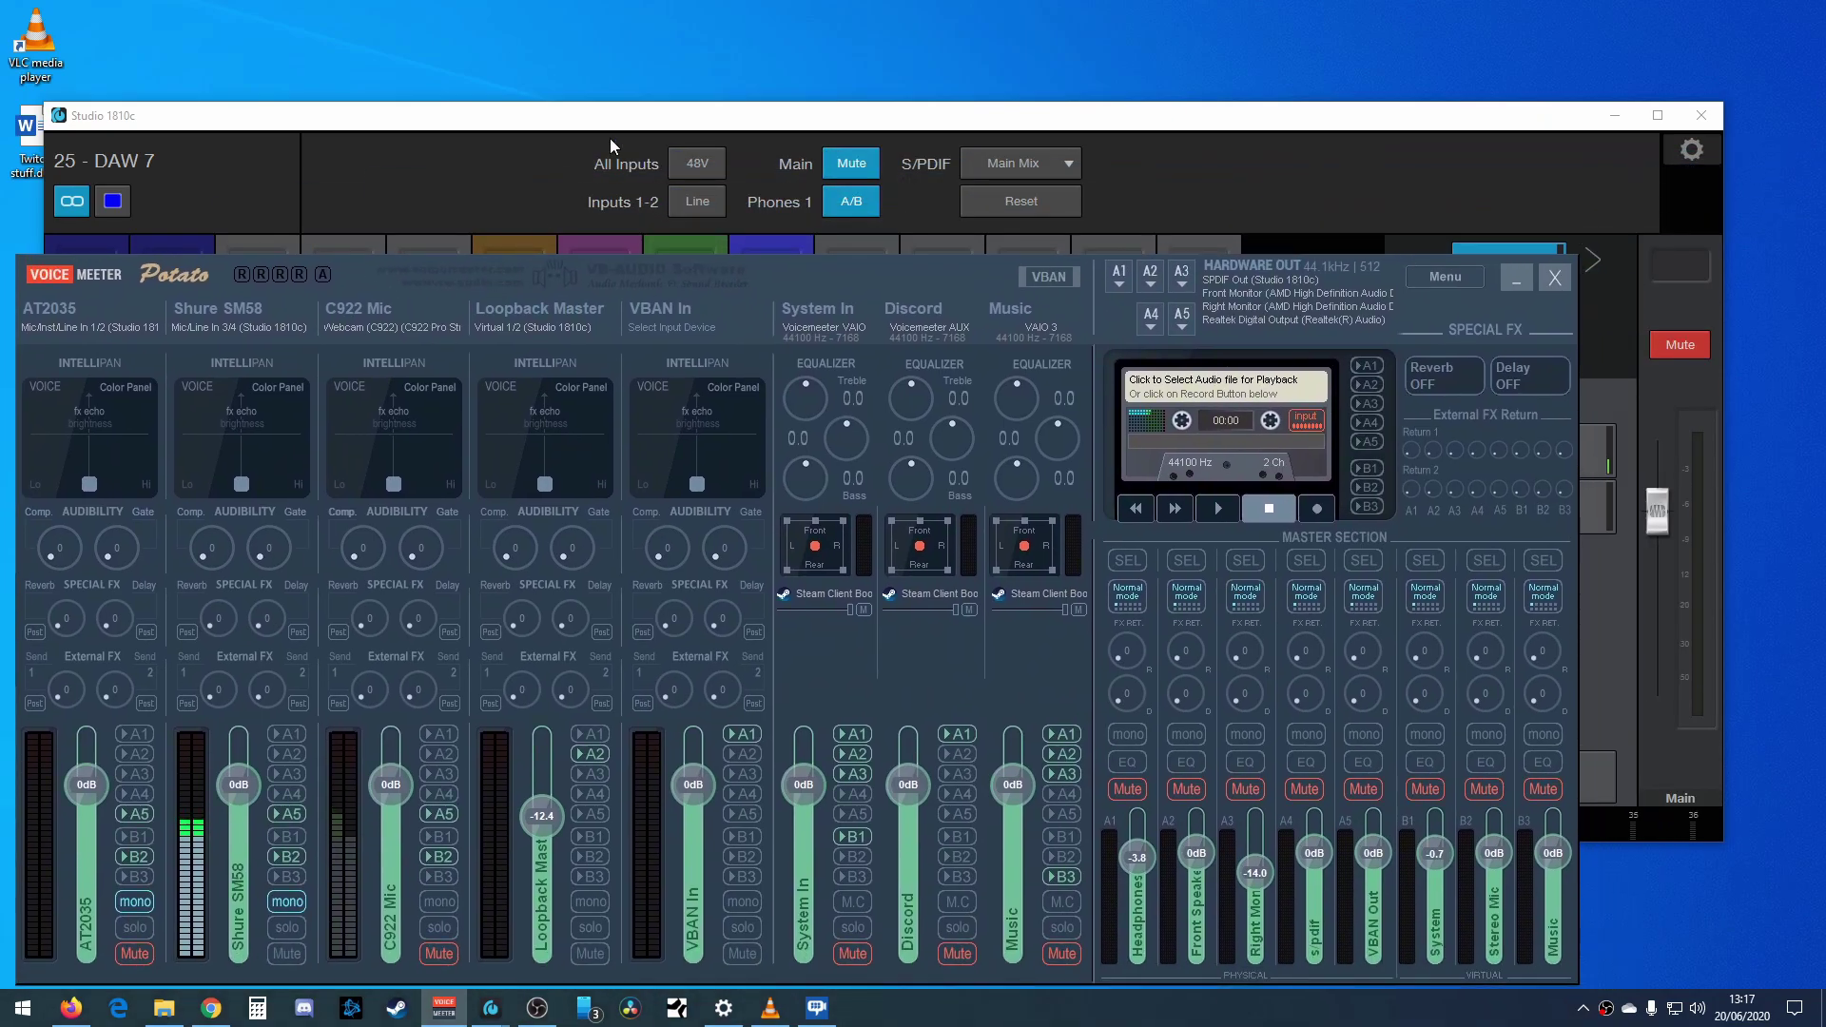
left_click_drag(602, 147, 588, 74)
left_click_drag(841, 274, 842, 198)
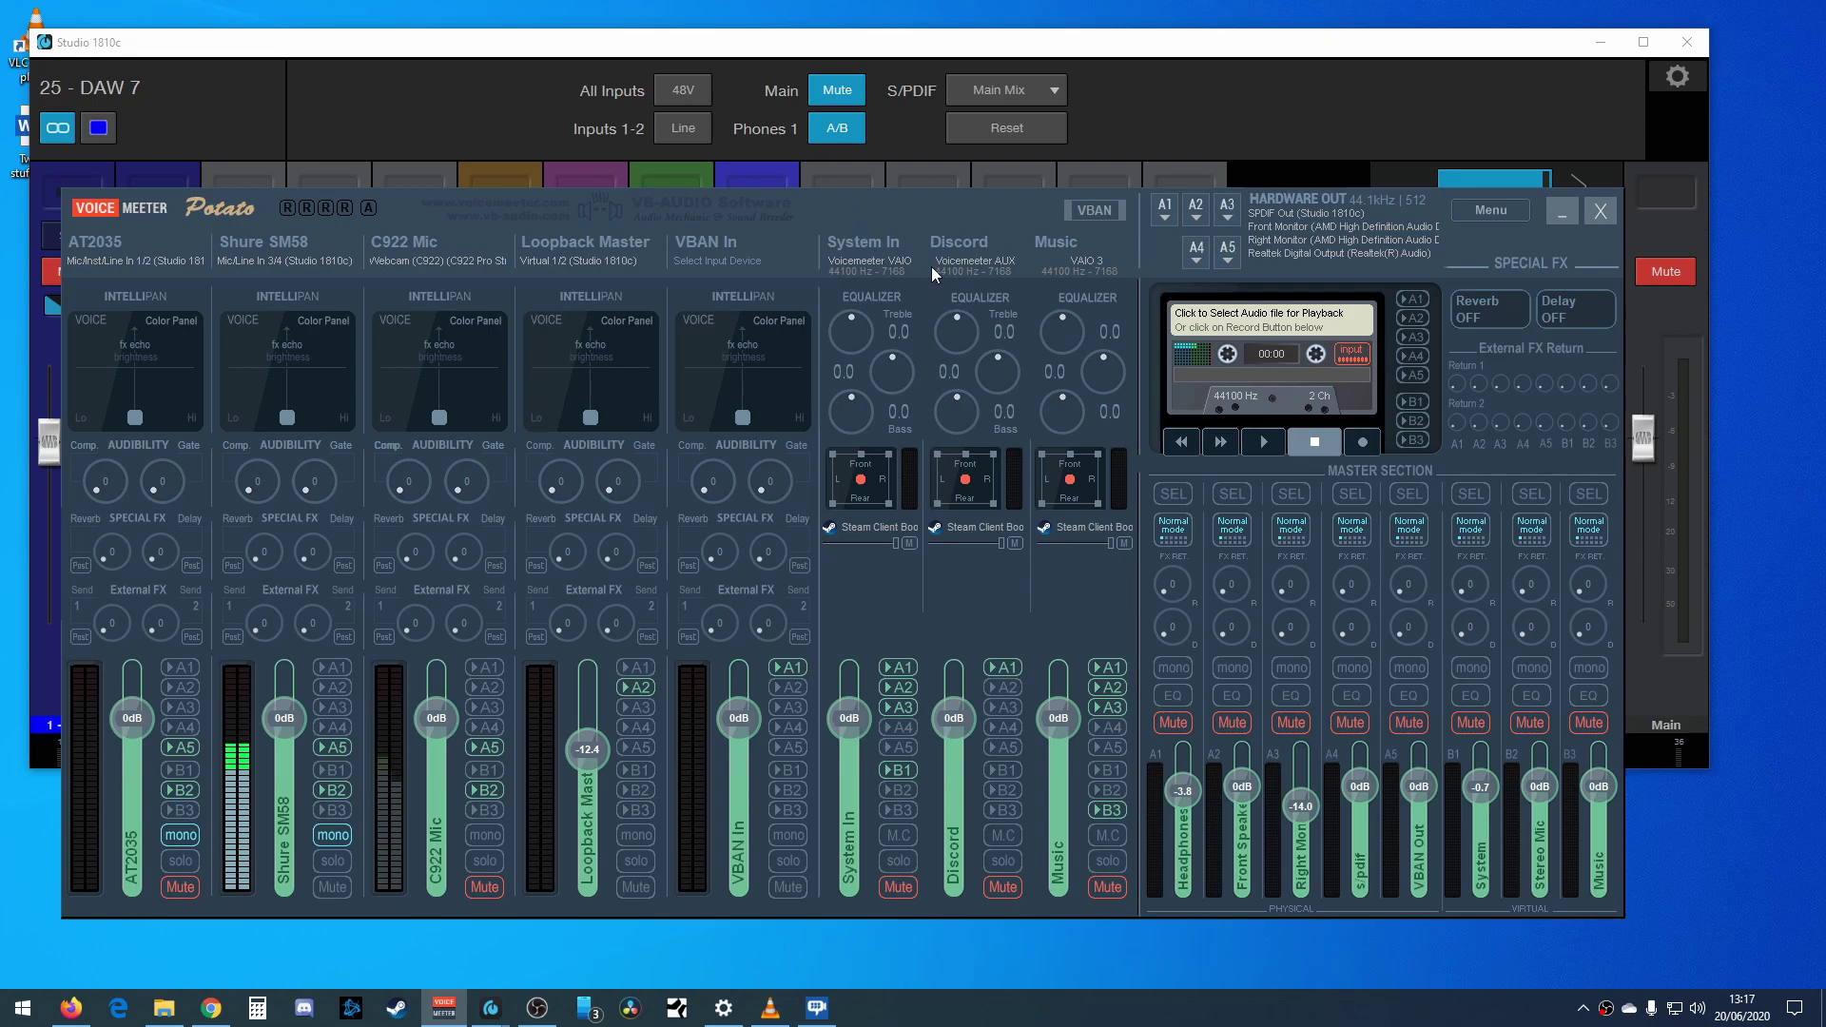
left_click_drag(889, 209, 881, 198)
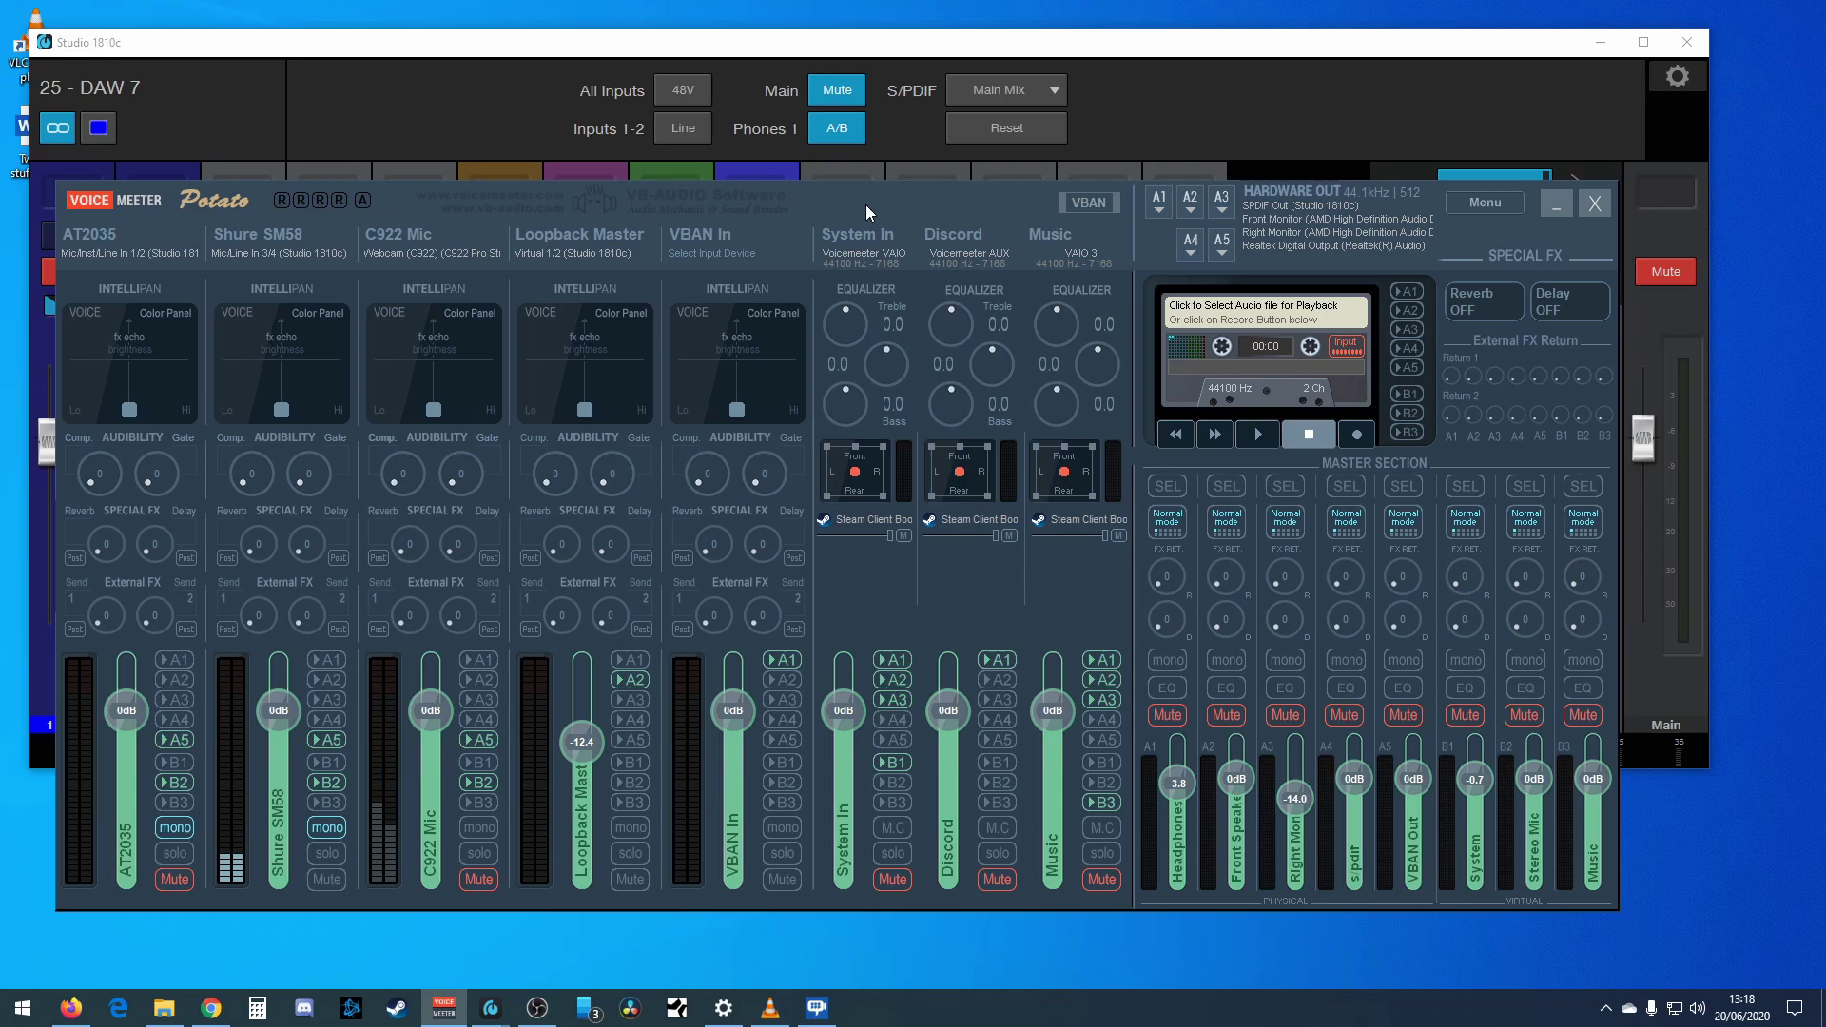
left_click(491, 1007)
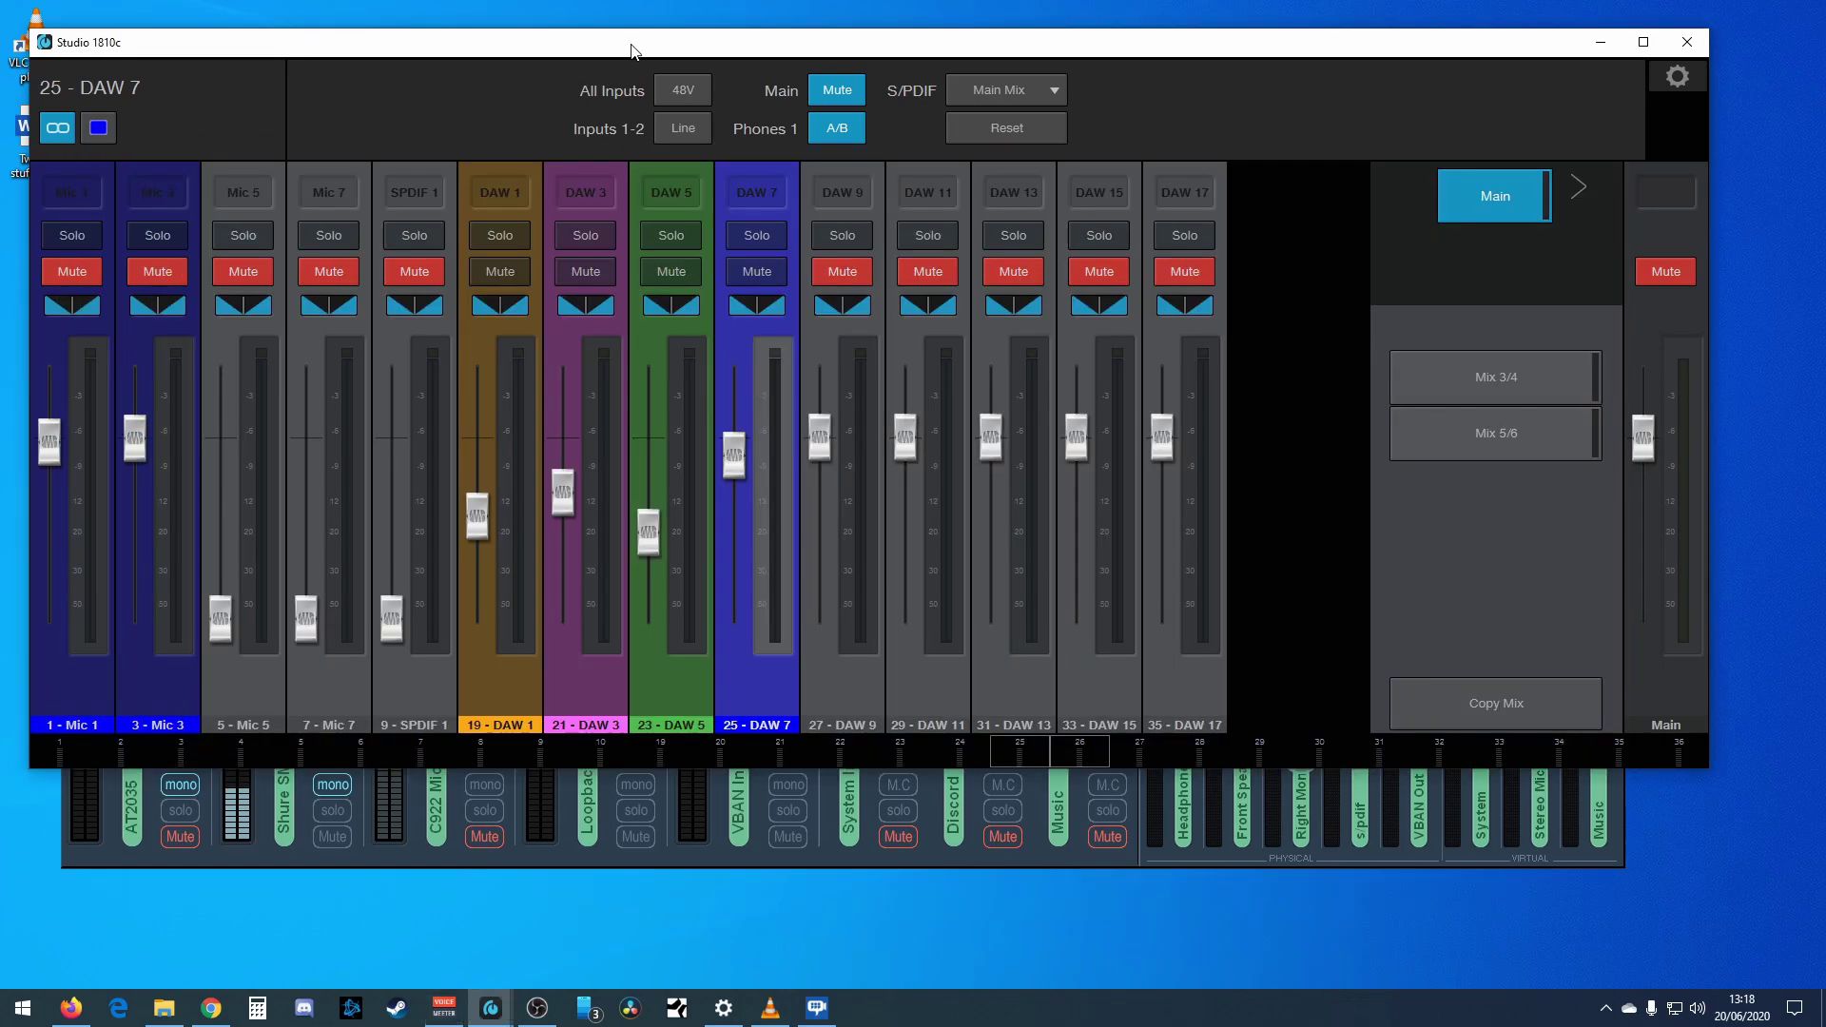
left_click(491, 1007)
left_click_drag(847, 156, 896, 127)
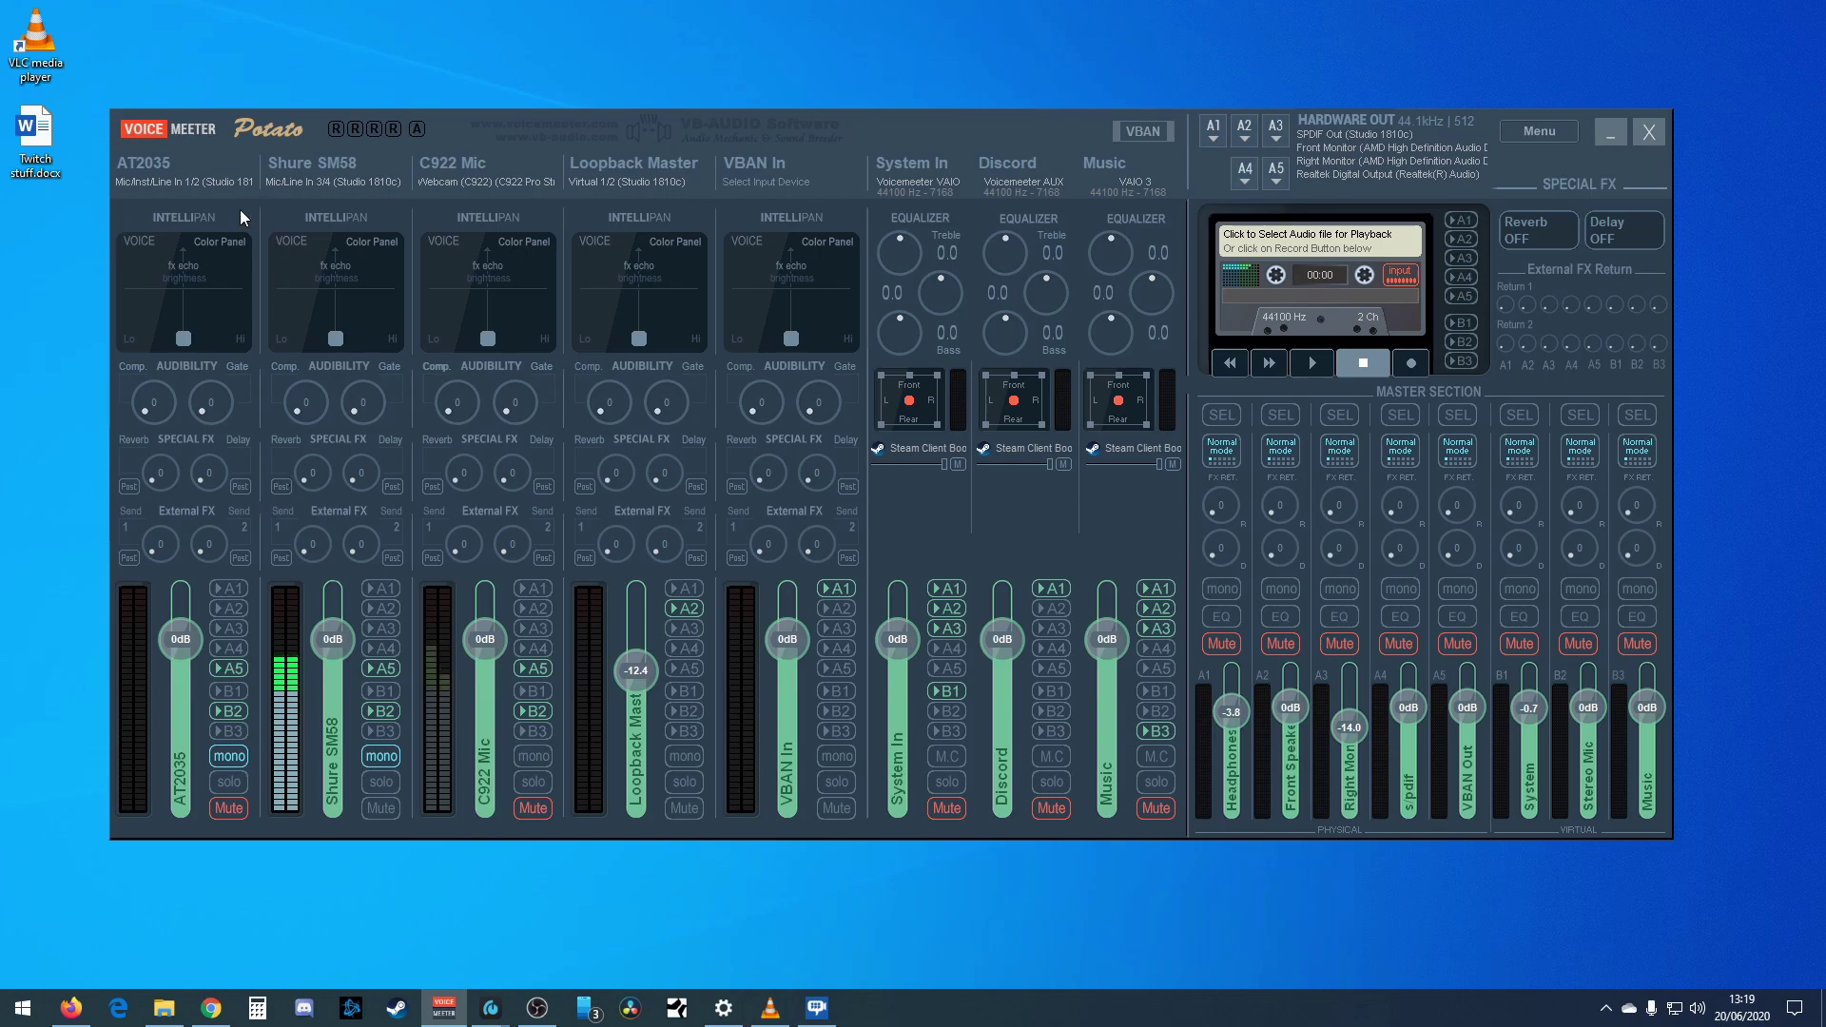
- Assign WDM: Mic/Inst/Line In 1/2 (Studio 1810c) as the input device of the AT2035 strip
left_click(193, 177)
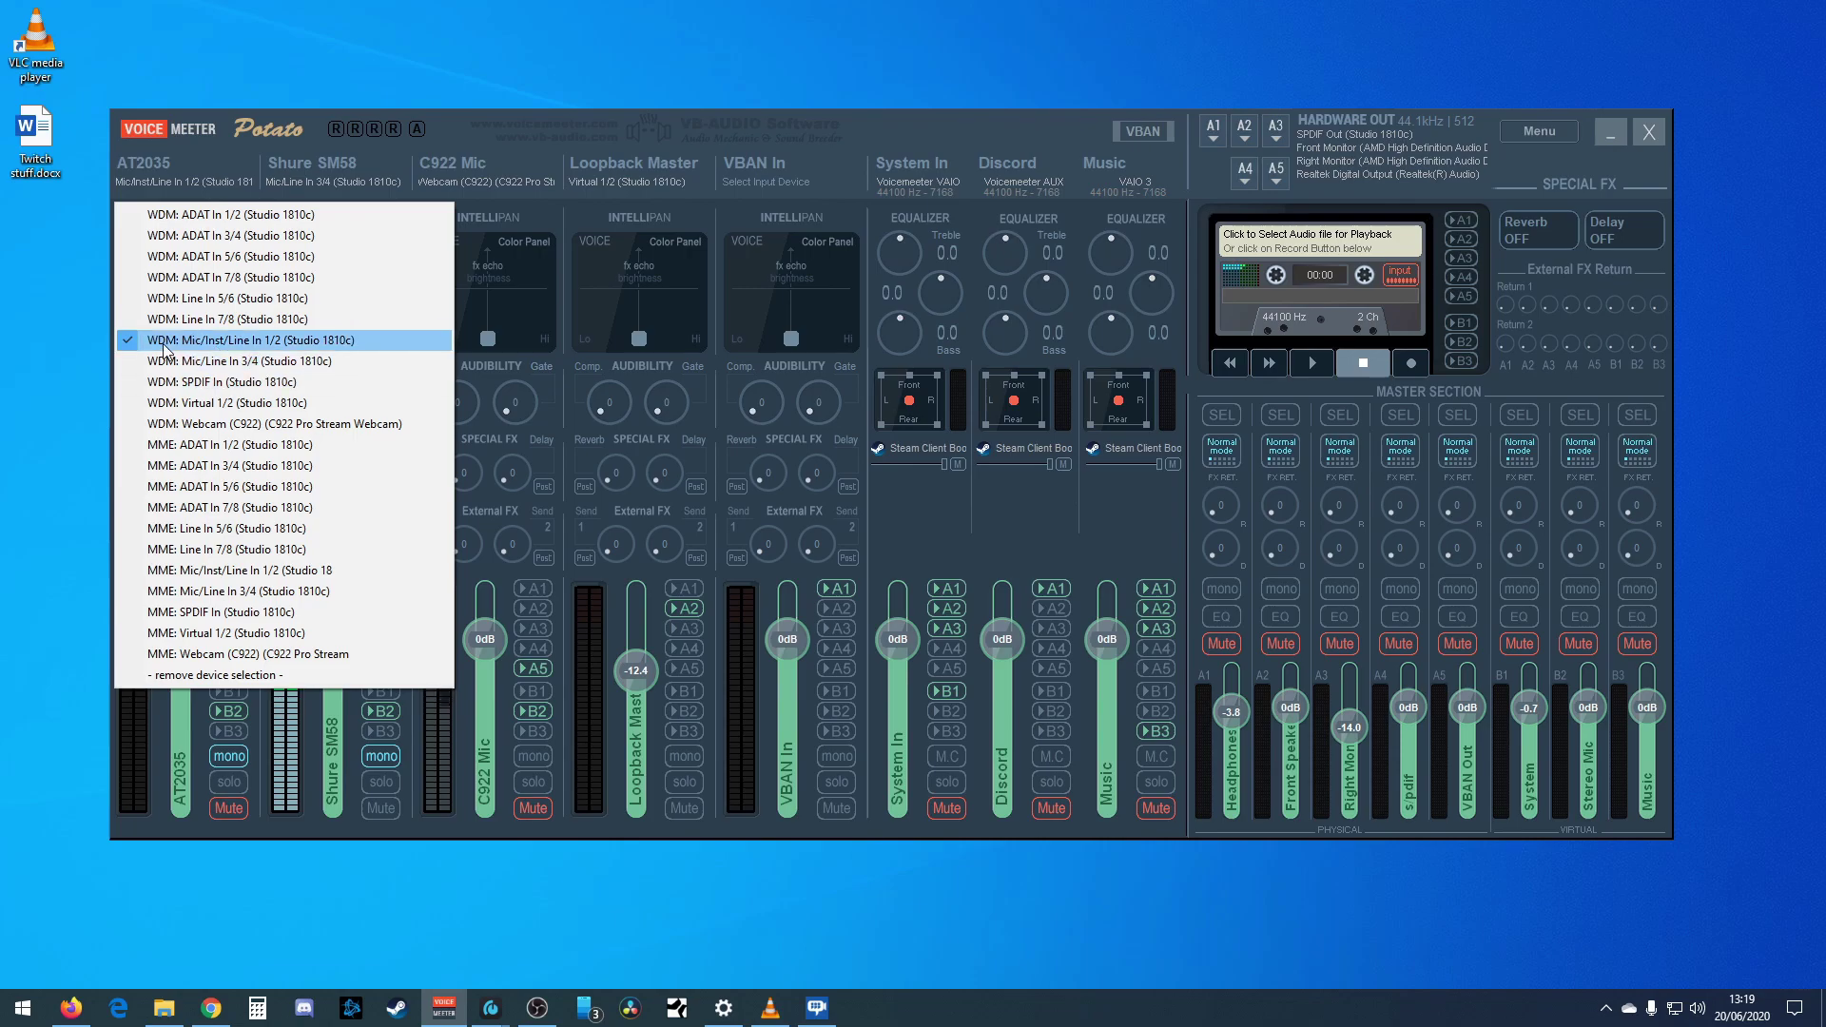
left_click(296, 345)
- Move Voicemeeter off the desktop image files and open the photo of the audio interface's front, IMG_20200620_114101.jpg
left_click_drag(478, 128, 845, 152)
left_click(190, 440)
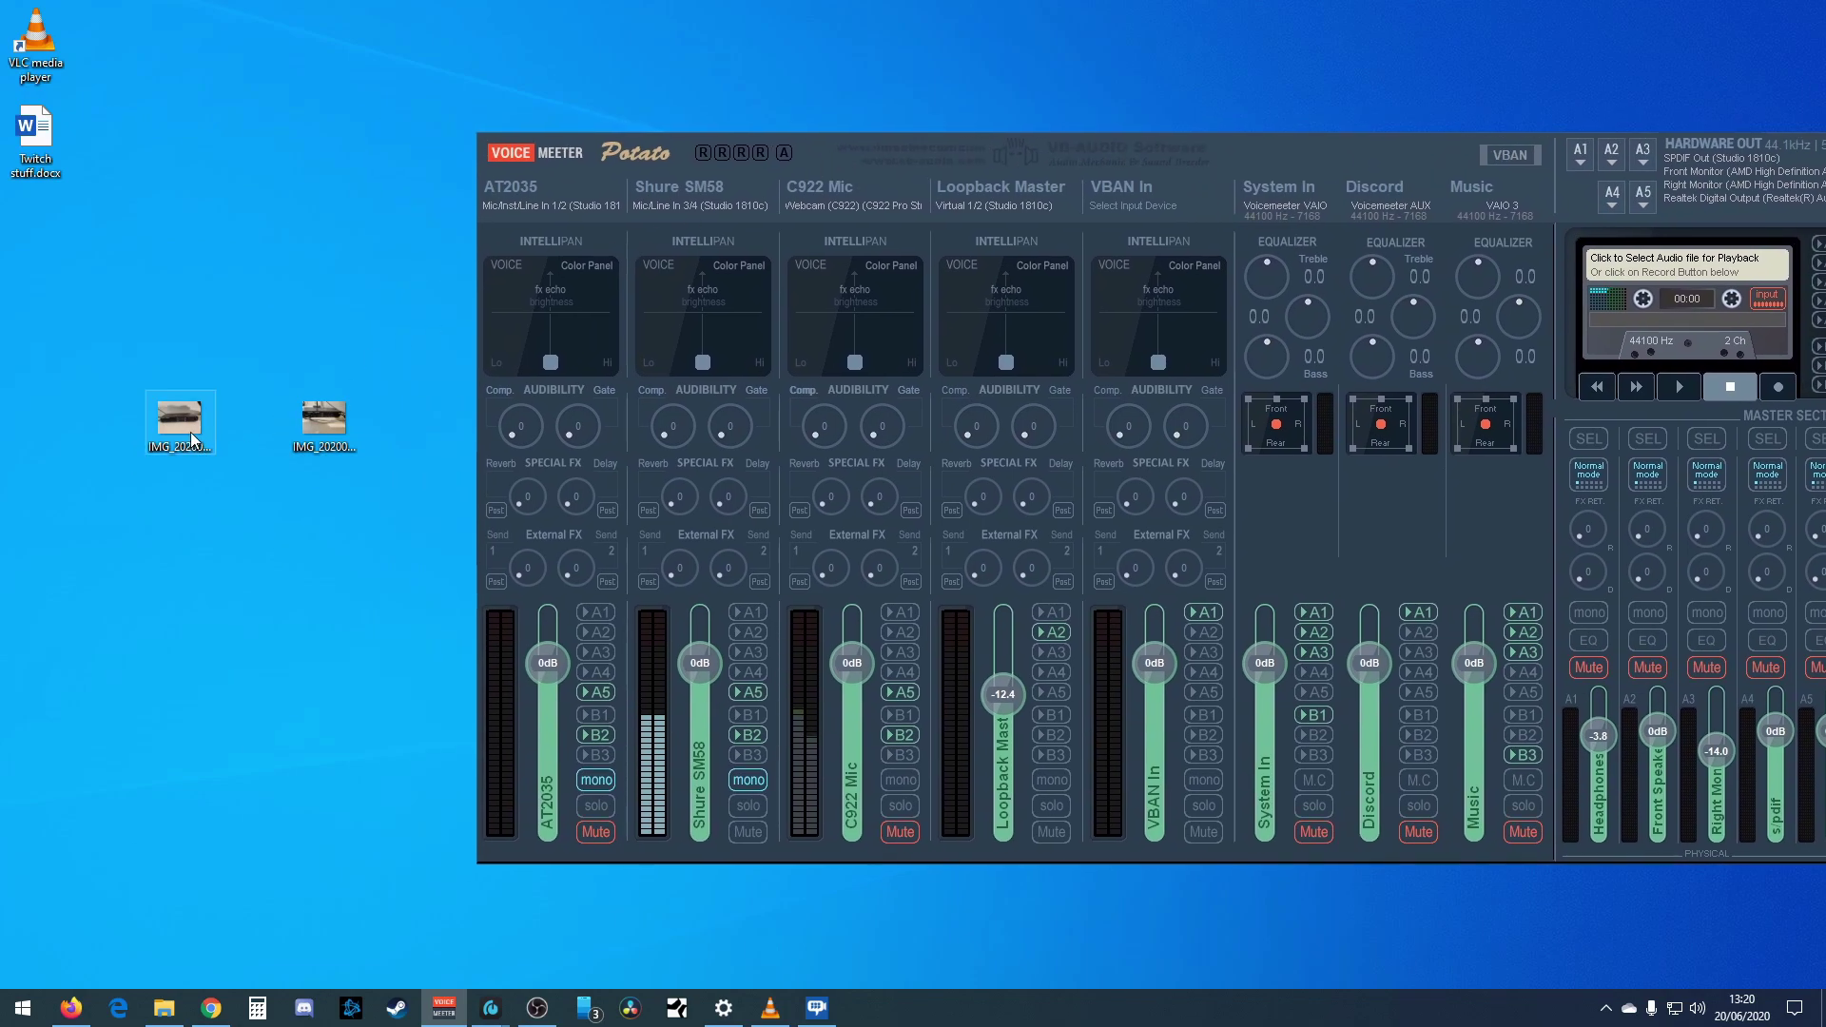
double_click(180, 428)
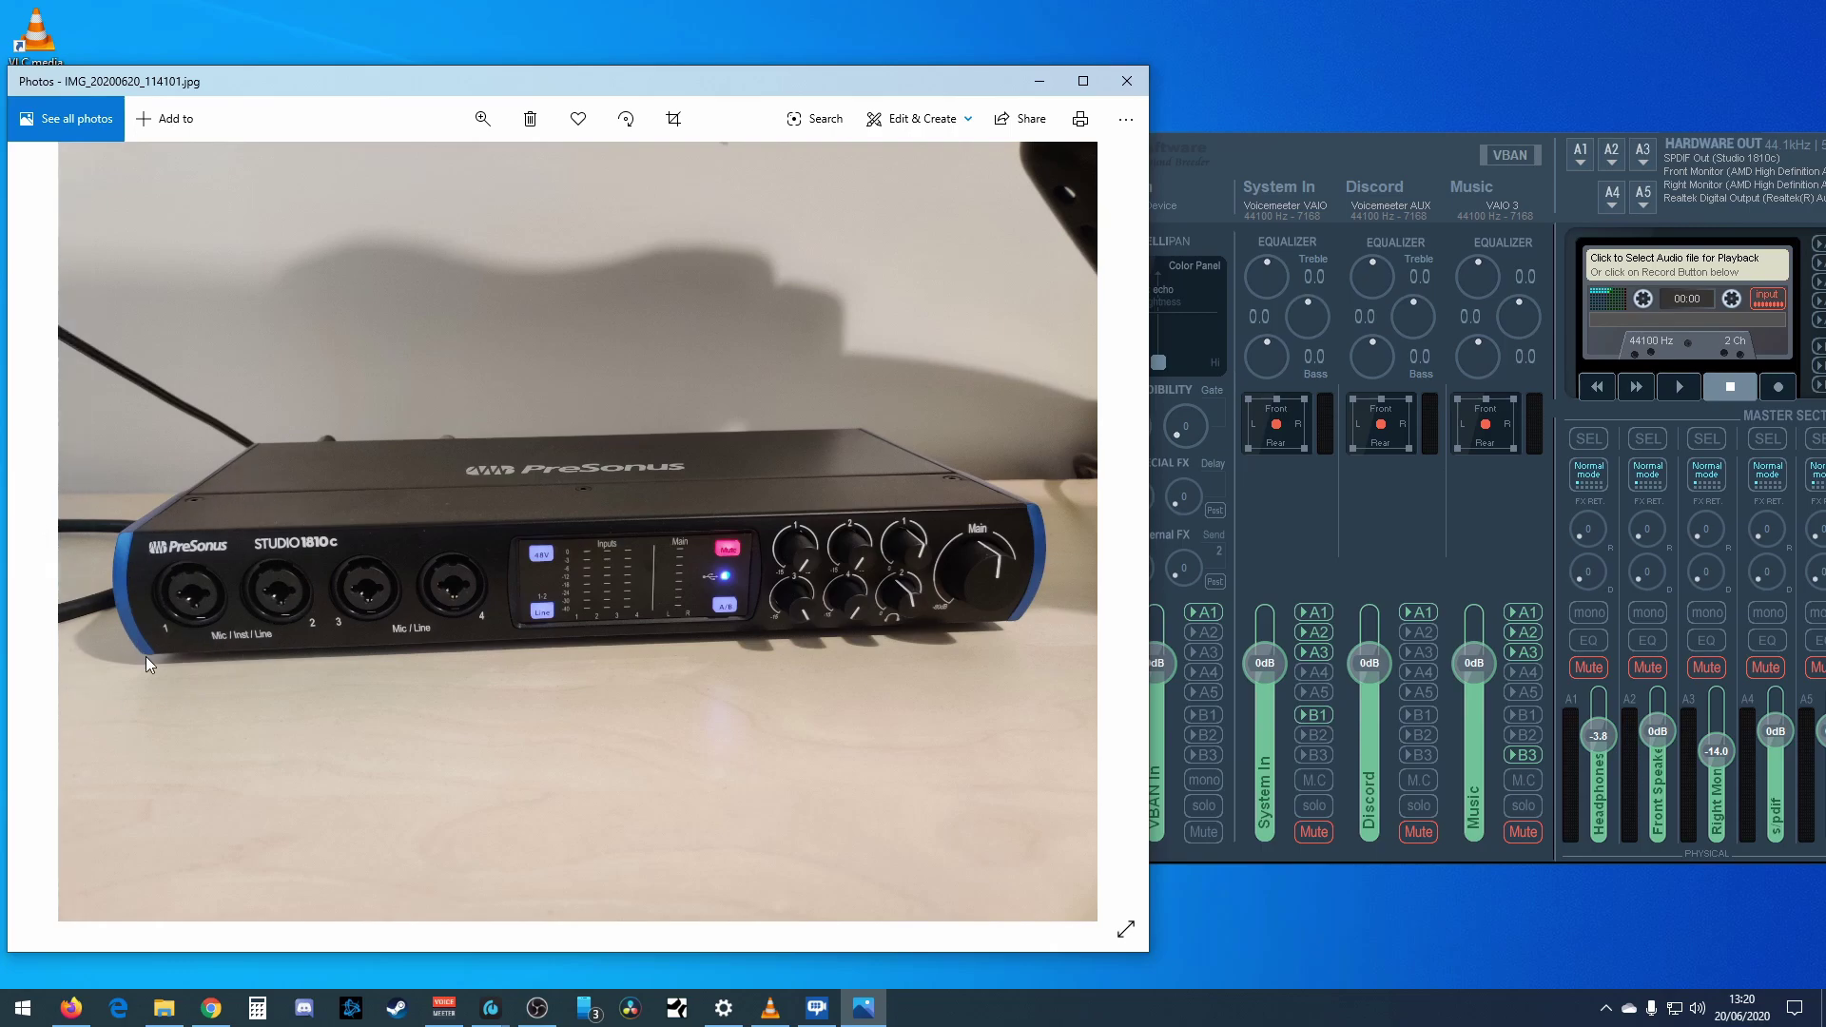
- Return to Voicemeeter, clear the first hardware input's name, and rename that input AT2035
left_click(1271, 146)
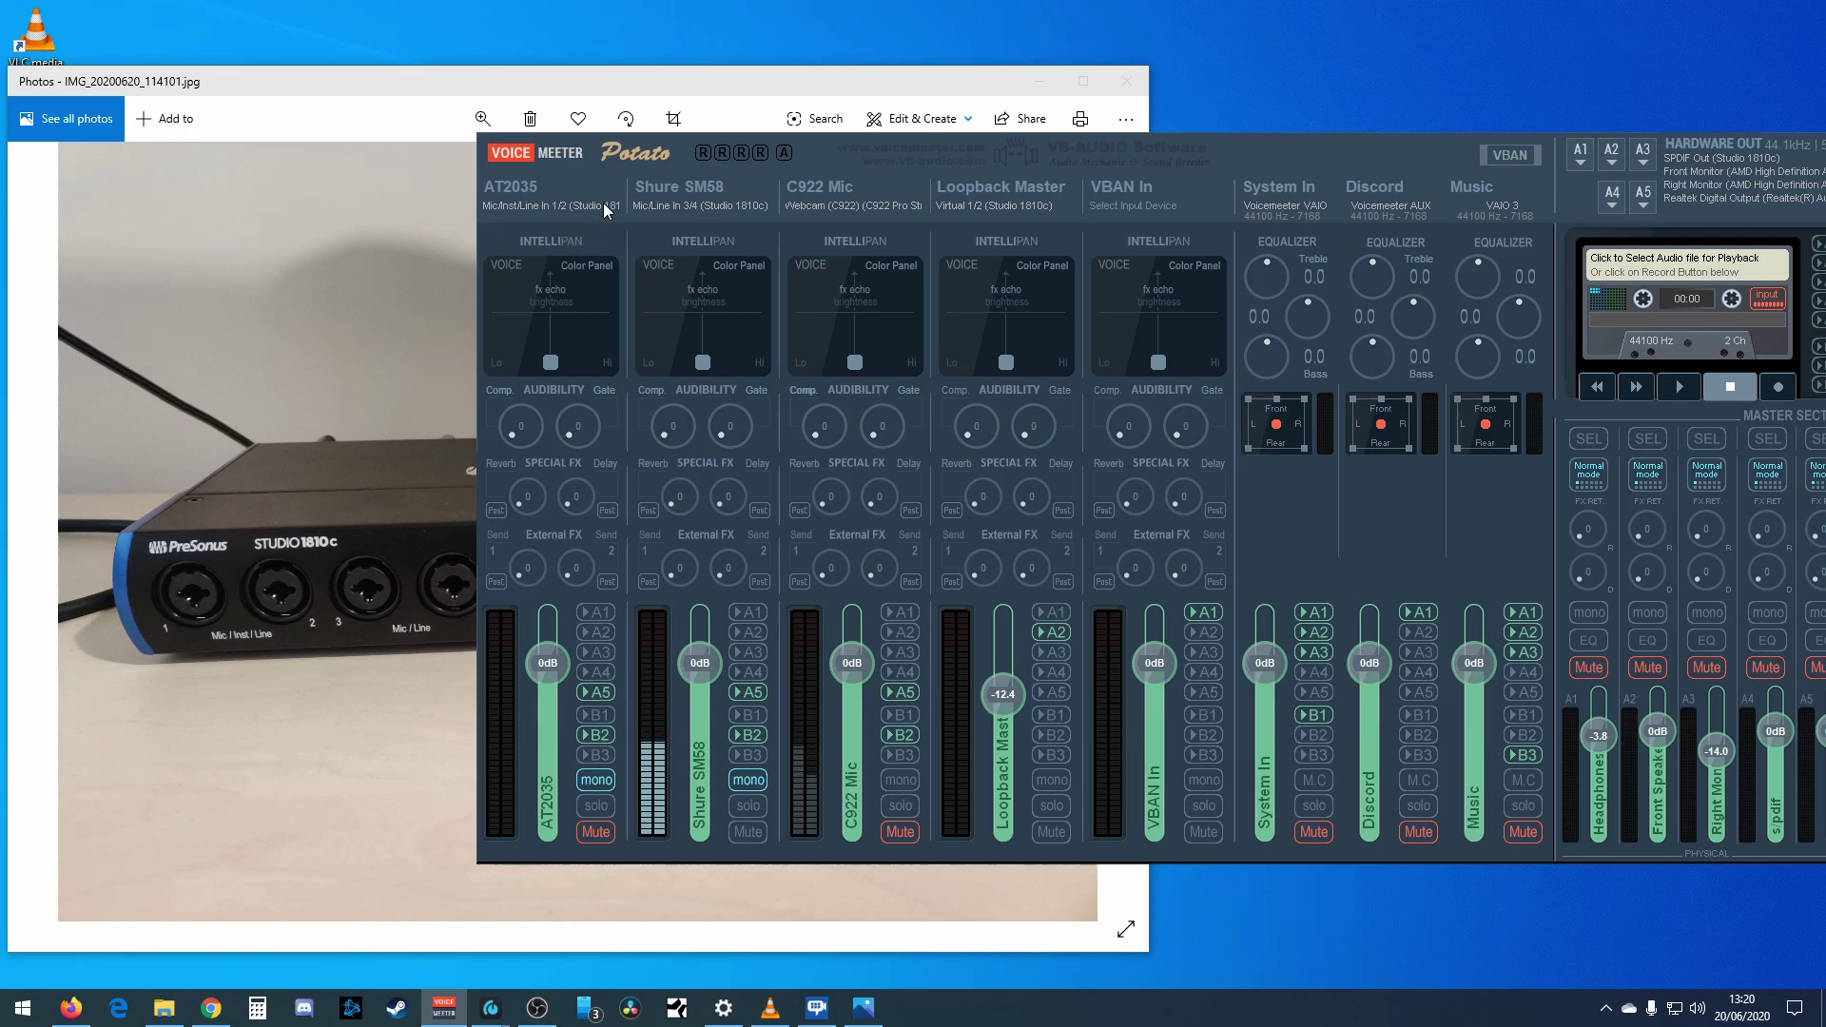
left_click(527, 186)
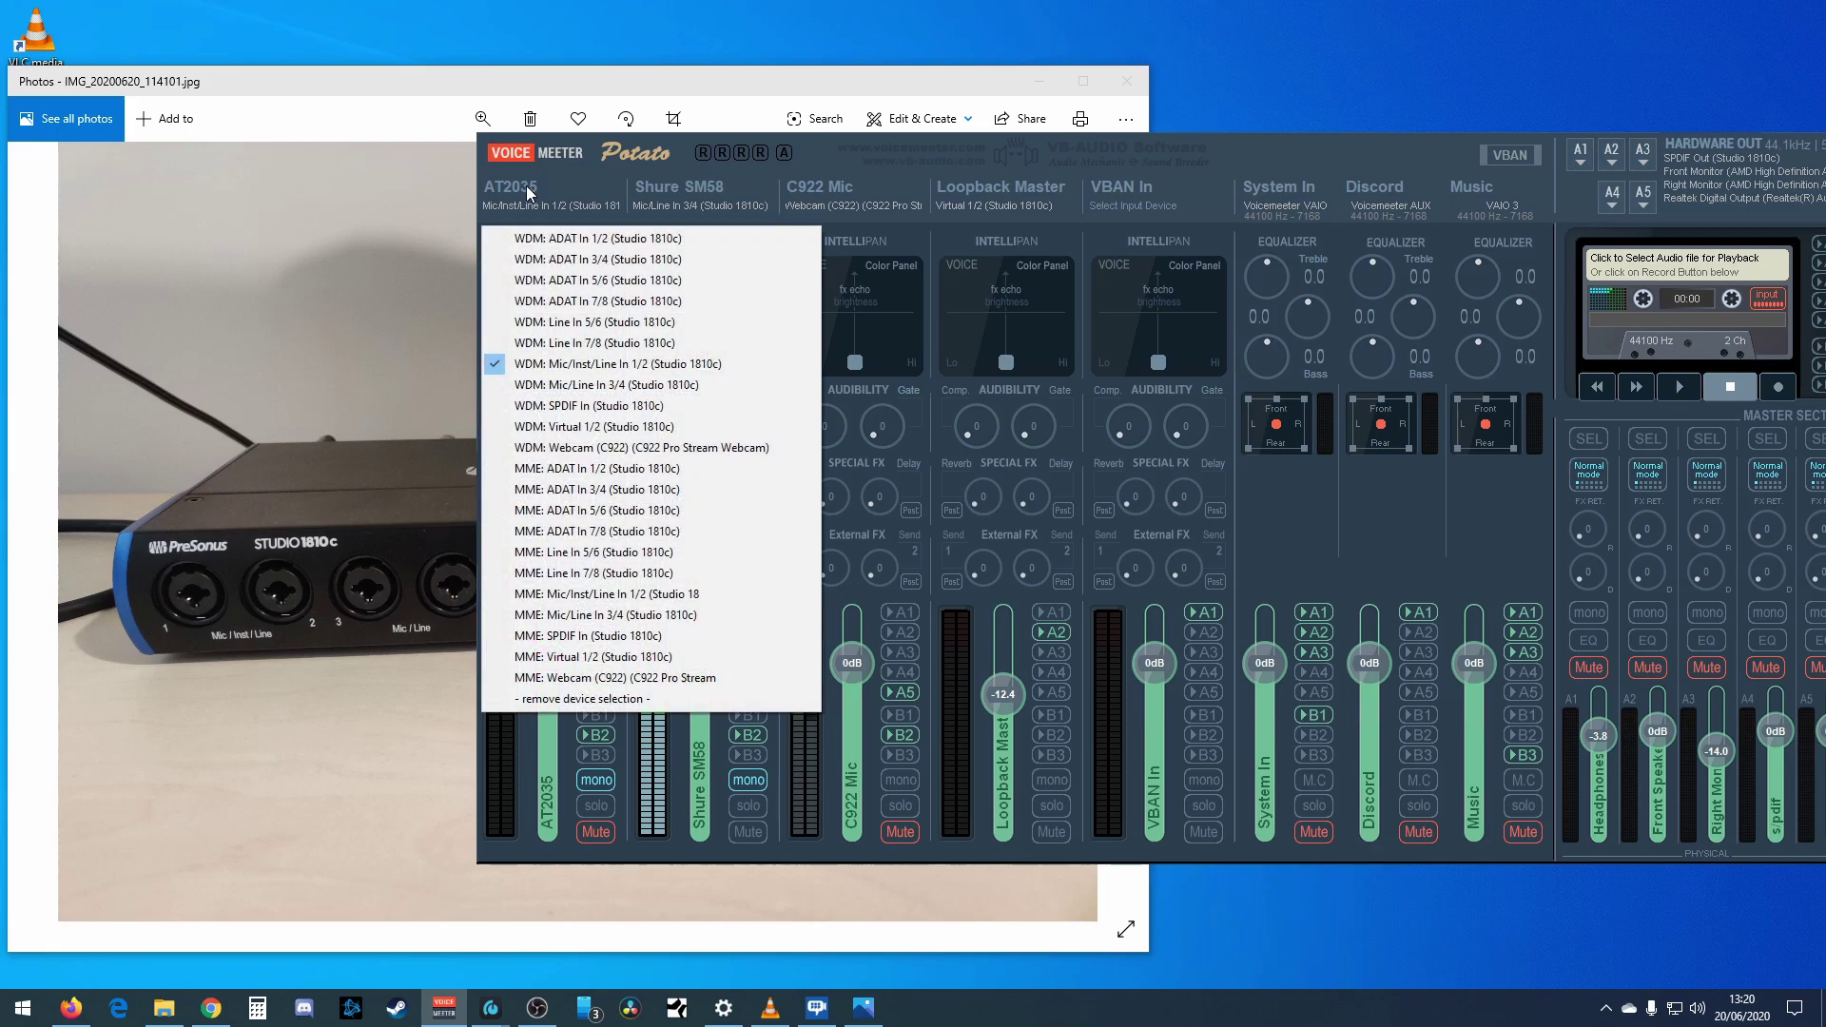
right_click(527, 185)
key("BackSpace")
key("Return")
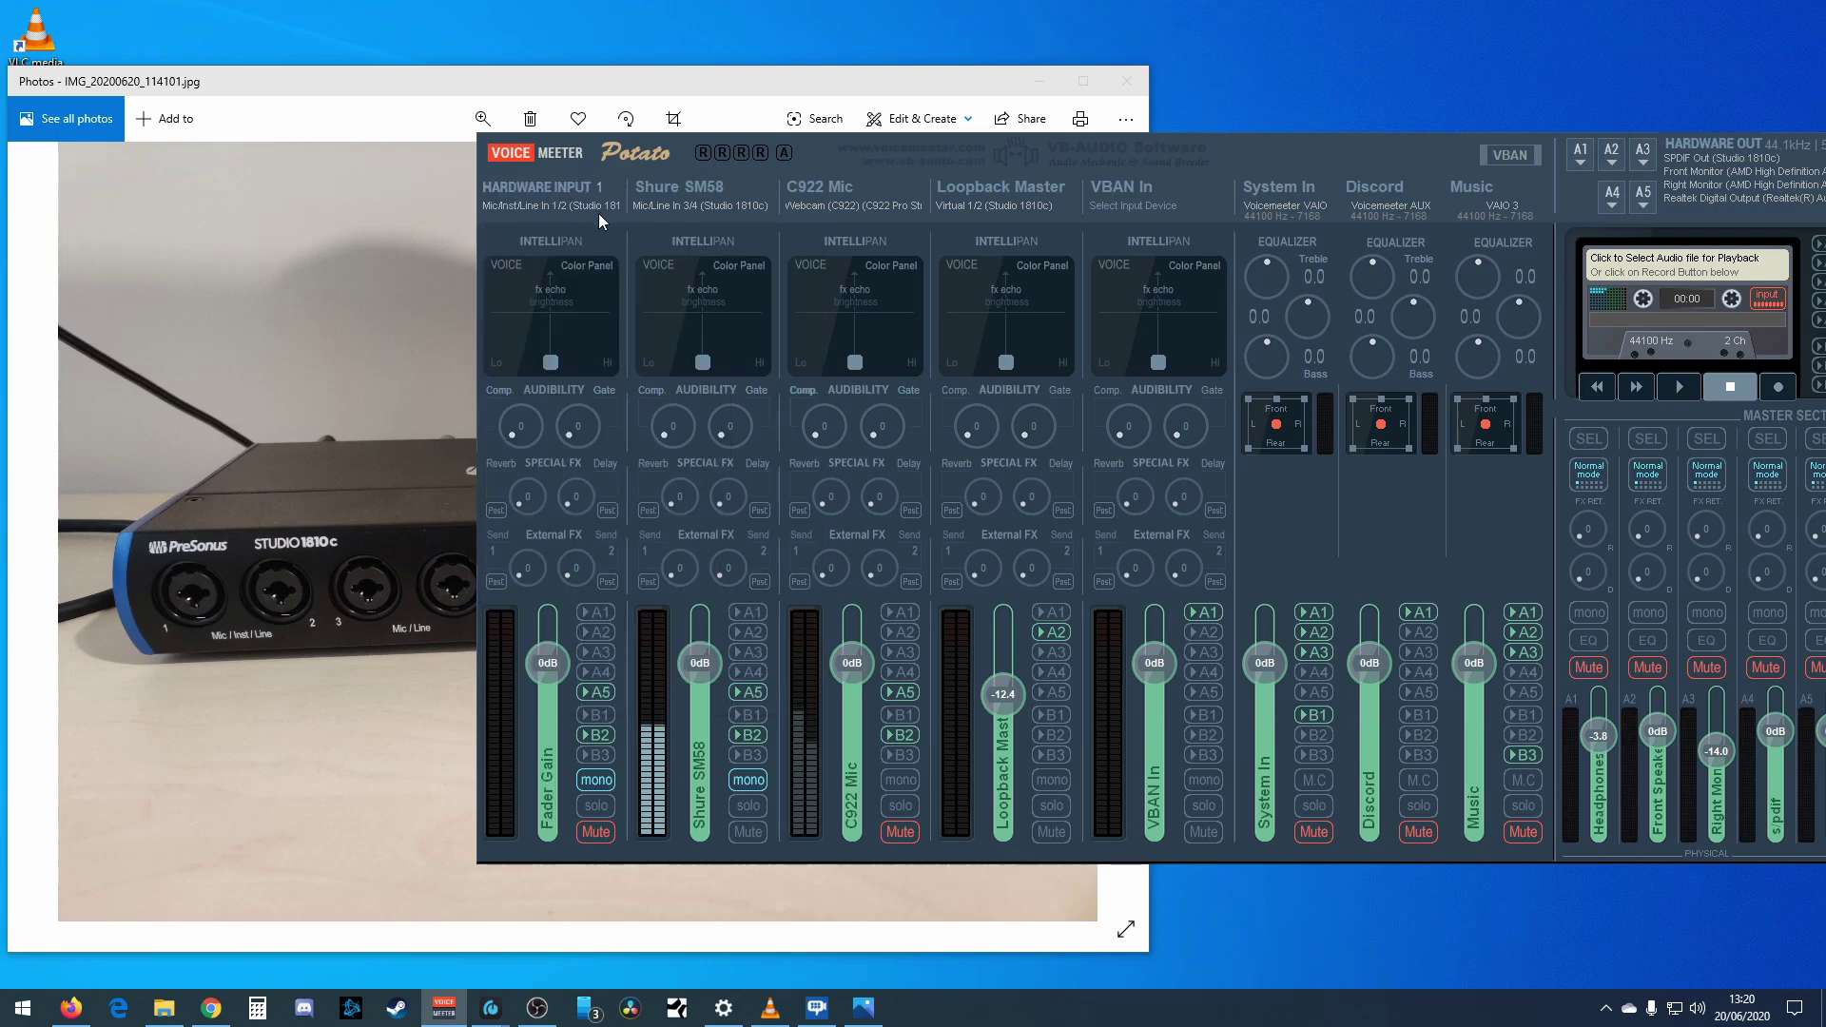
right_click(544, 195)
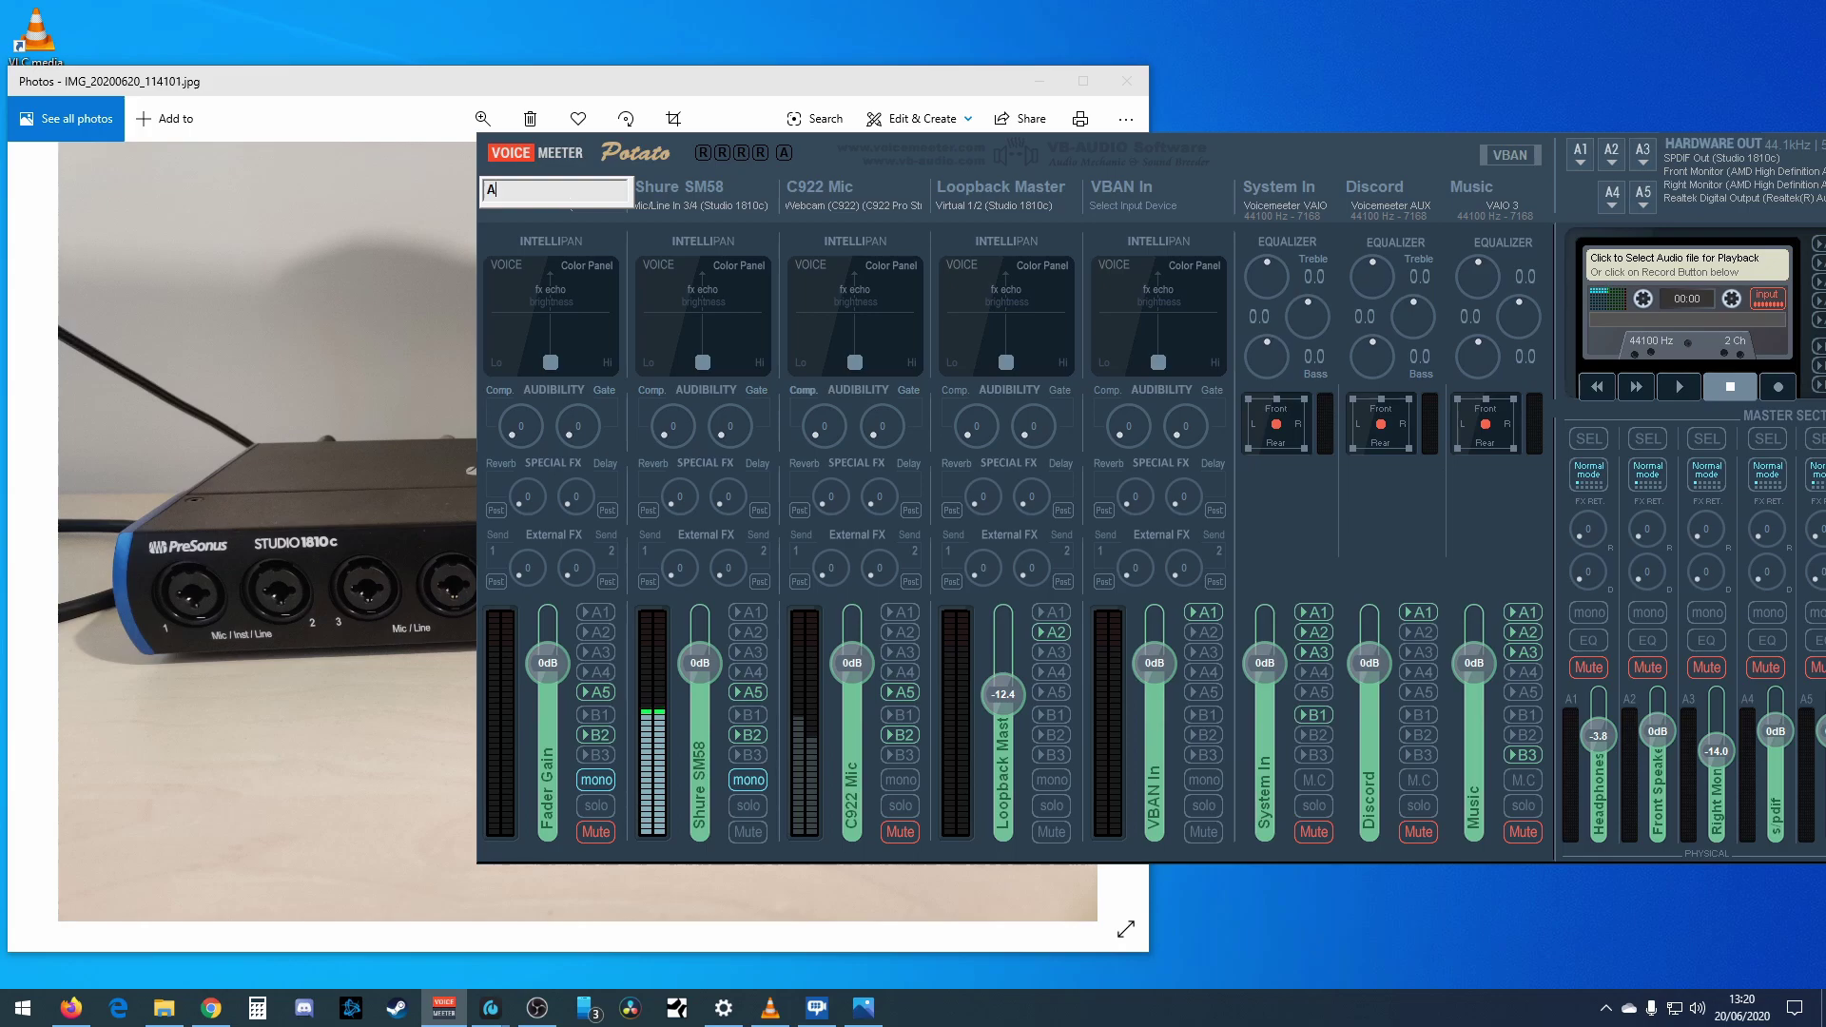
type("AT2035")
key("Return")
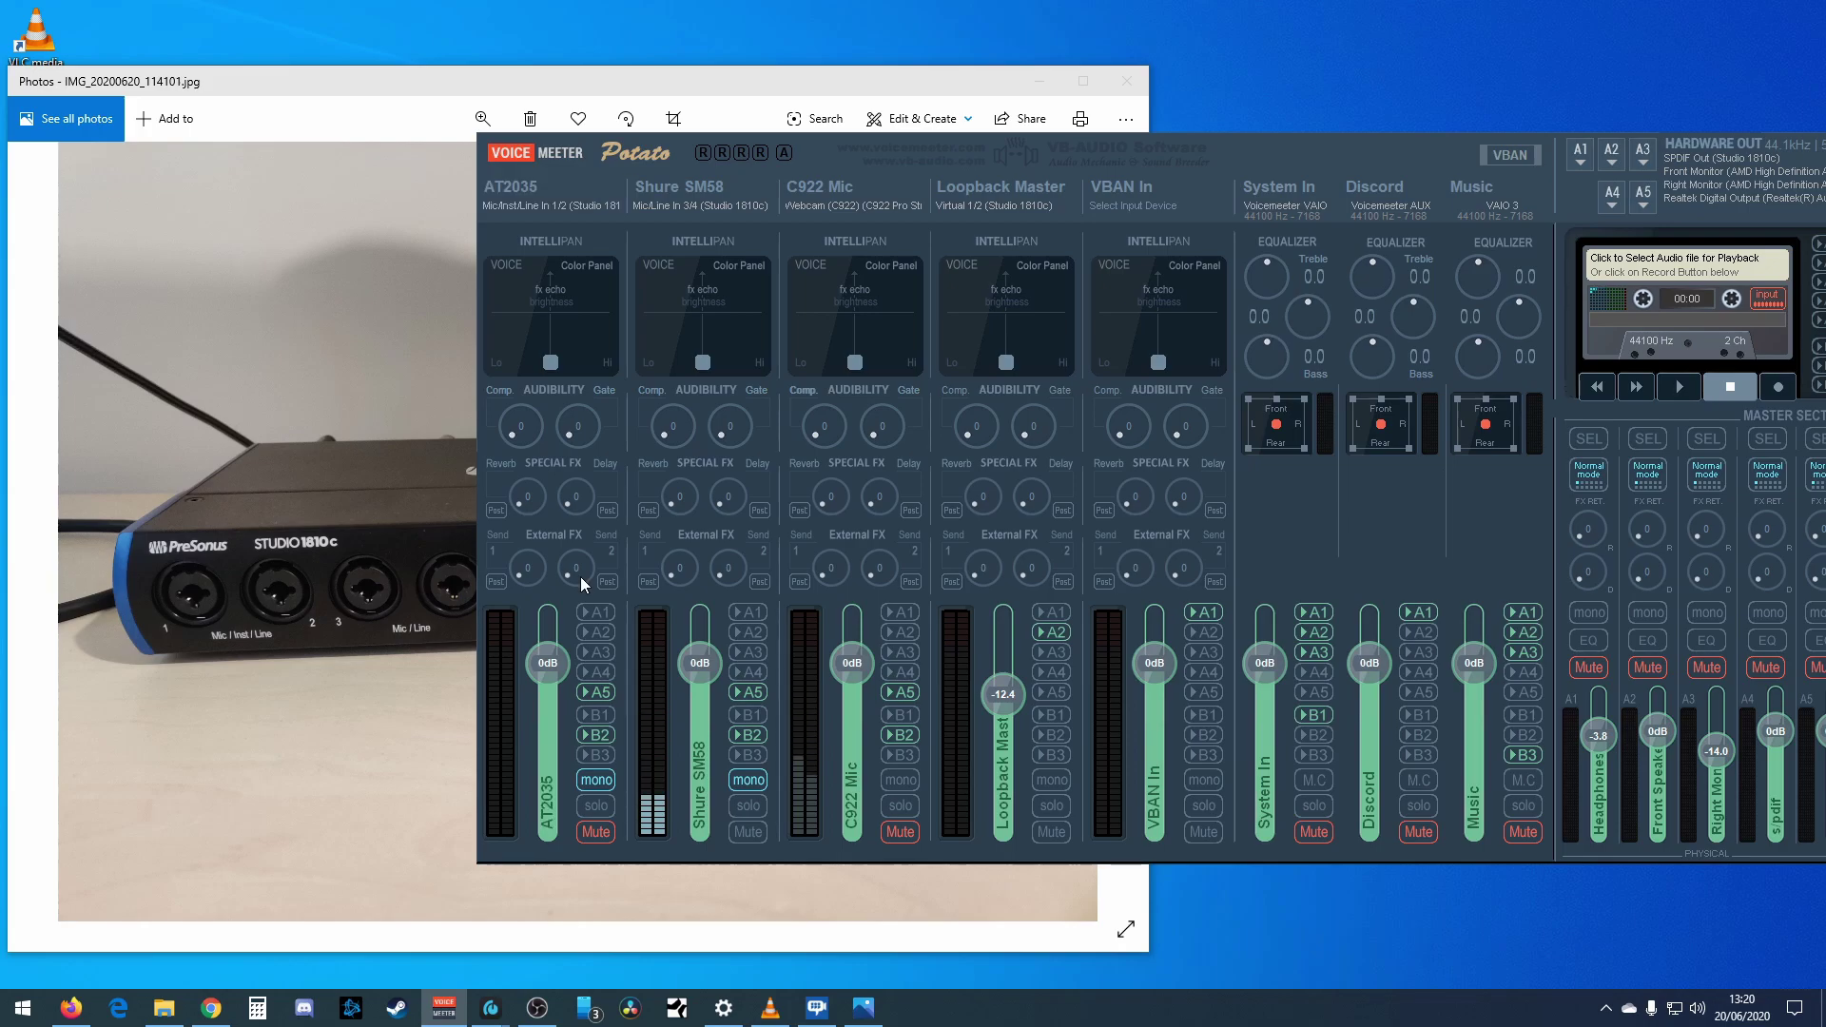
- Open the AT2035 strip's fader label for editing and keep its existing name
right_click(546, 801)
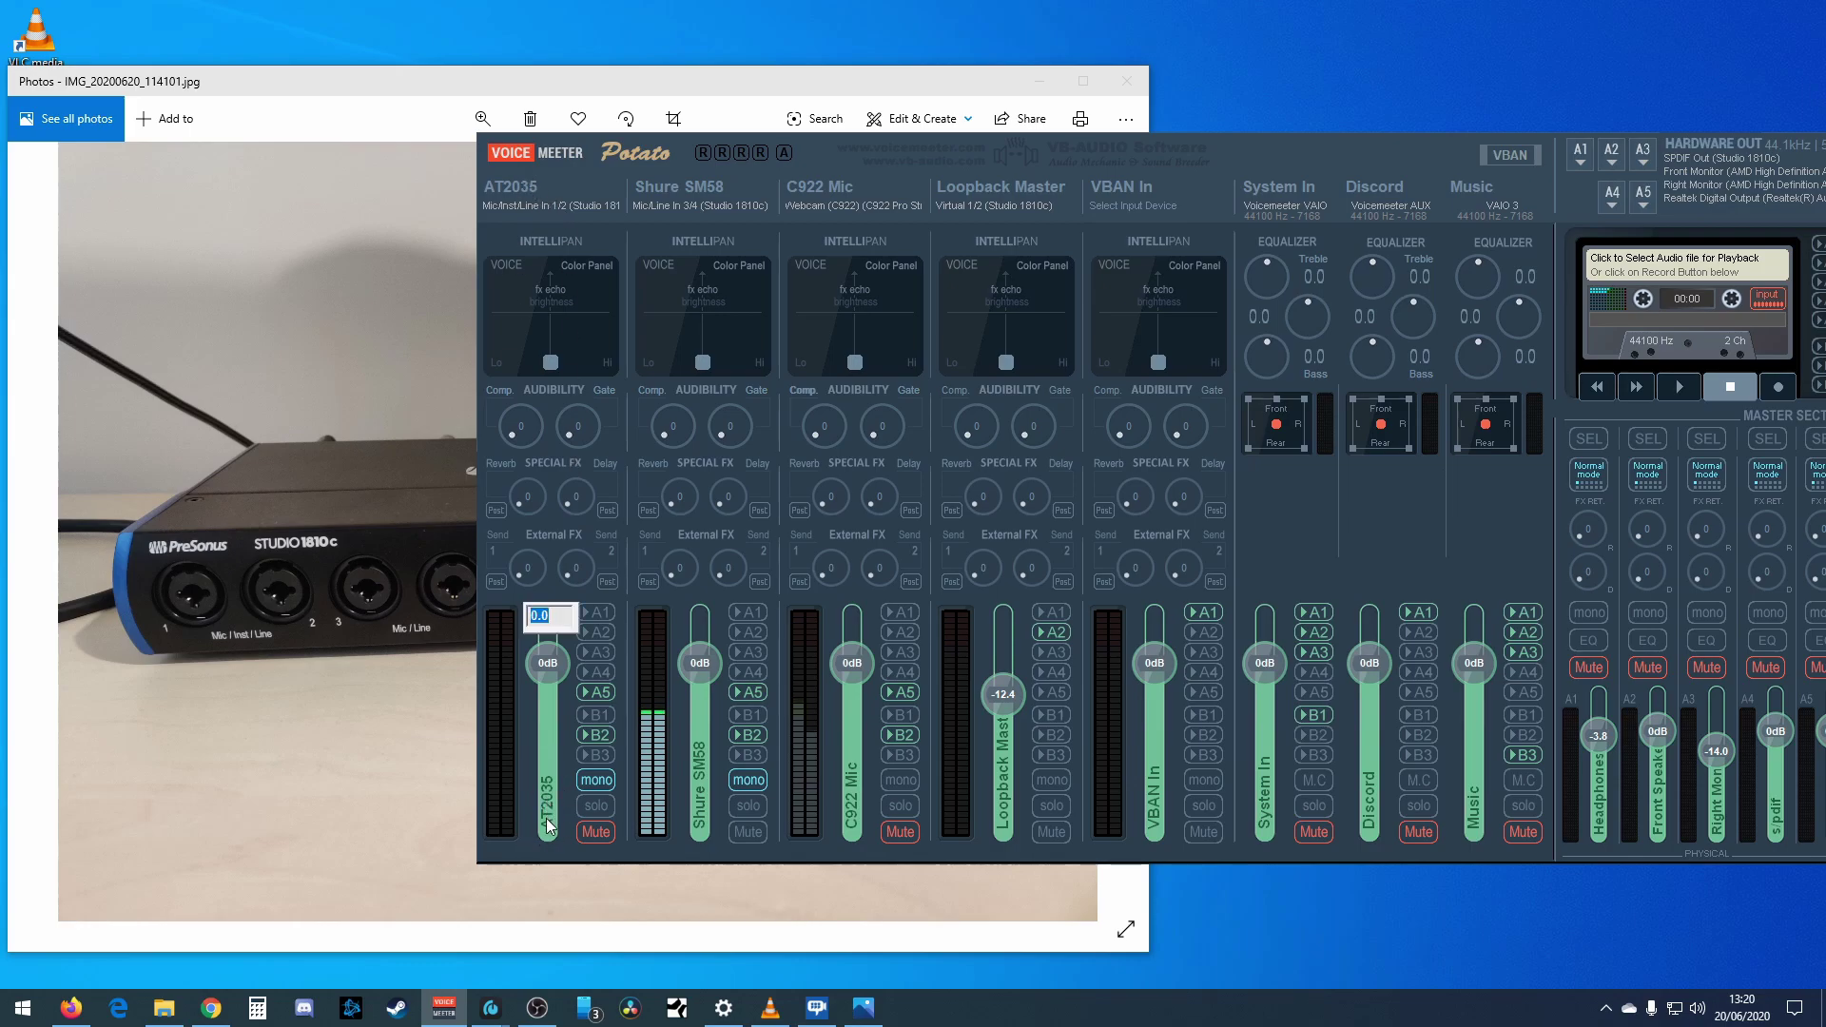
right_click(548, 826)
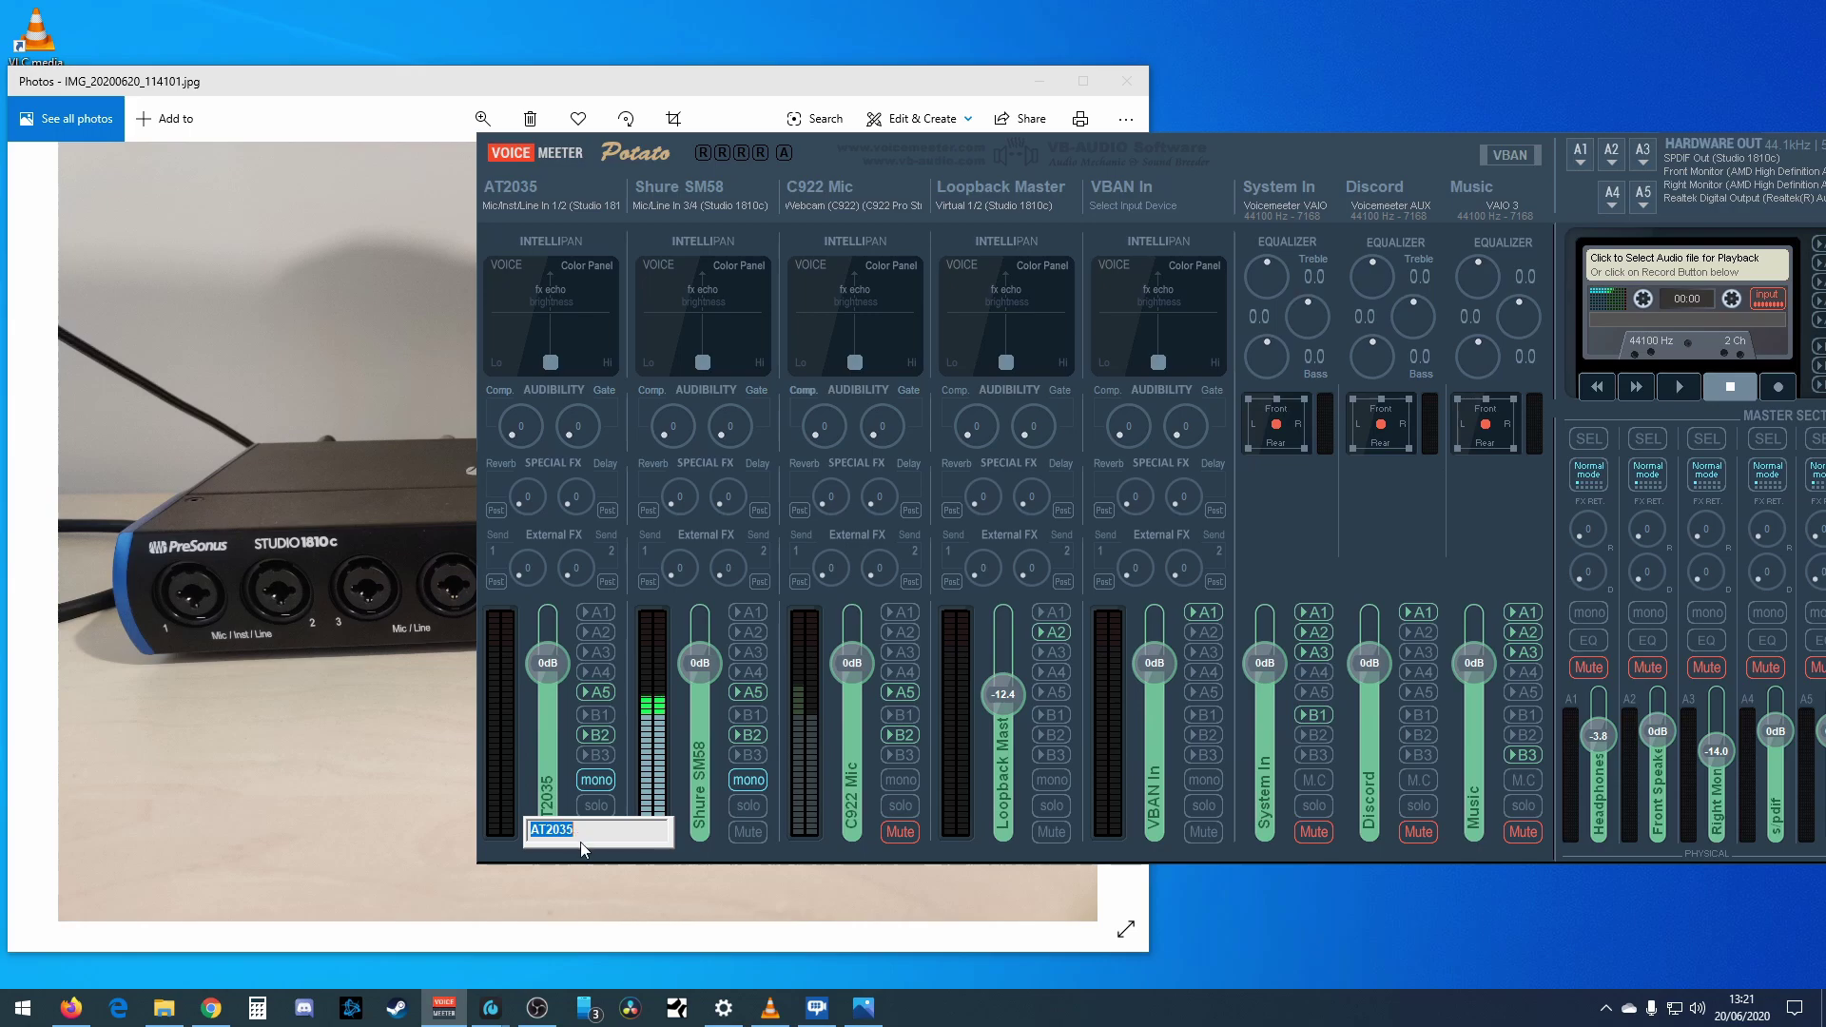
key("Return")
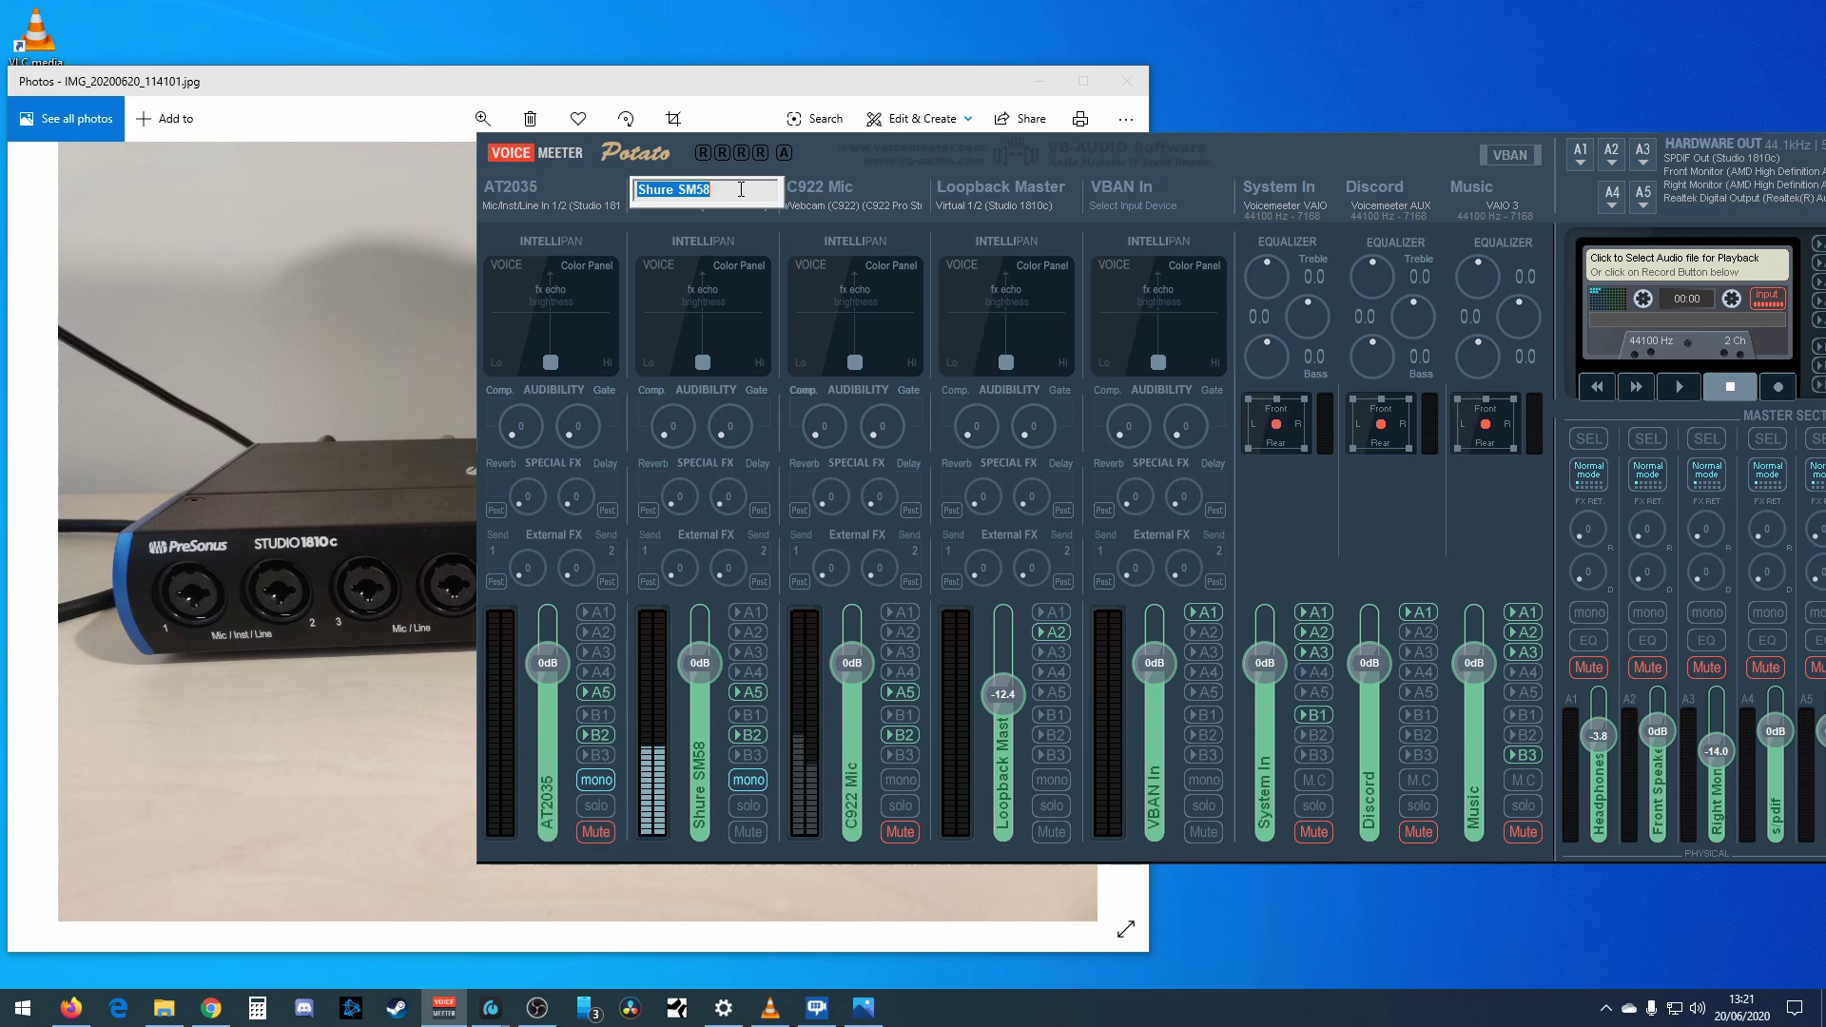
- View the Shure SM58 strip's input device choices and compare them with the jacks in the interface's front photo
left_click(733, 190)
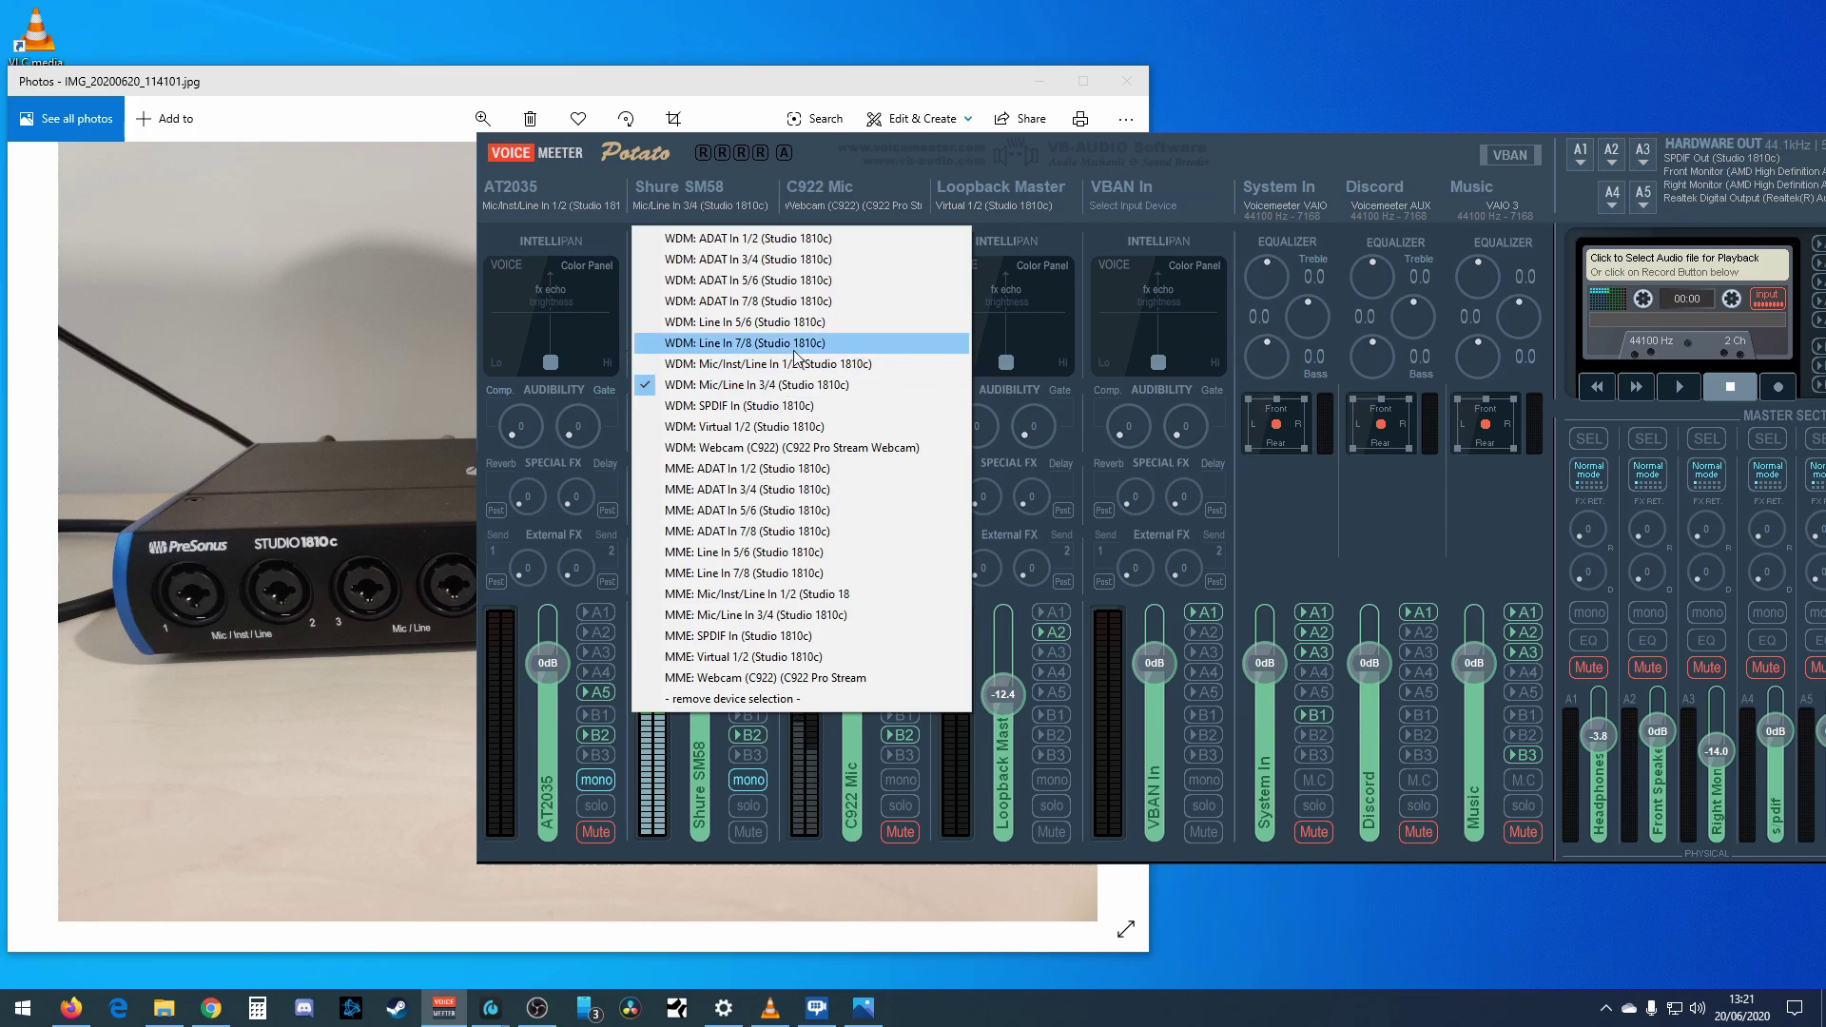
left_click(379, 566)
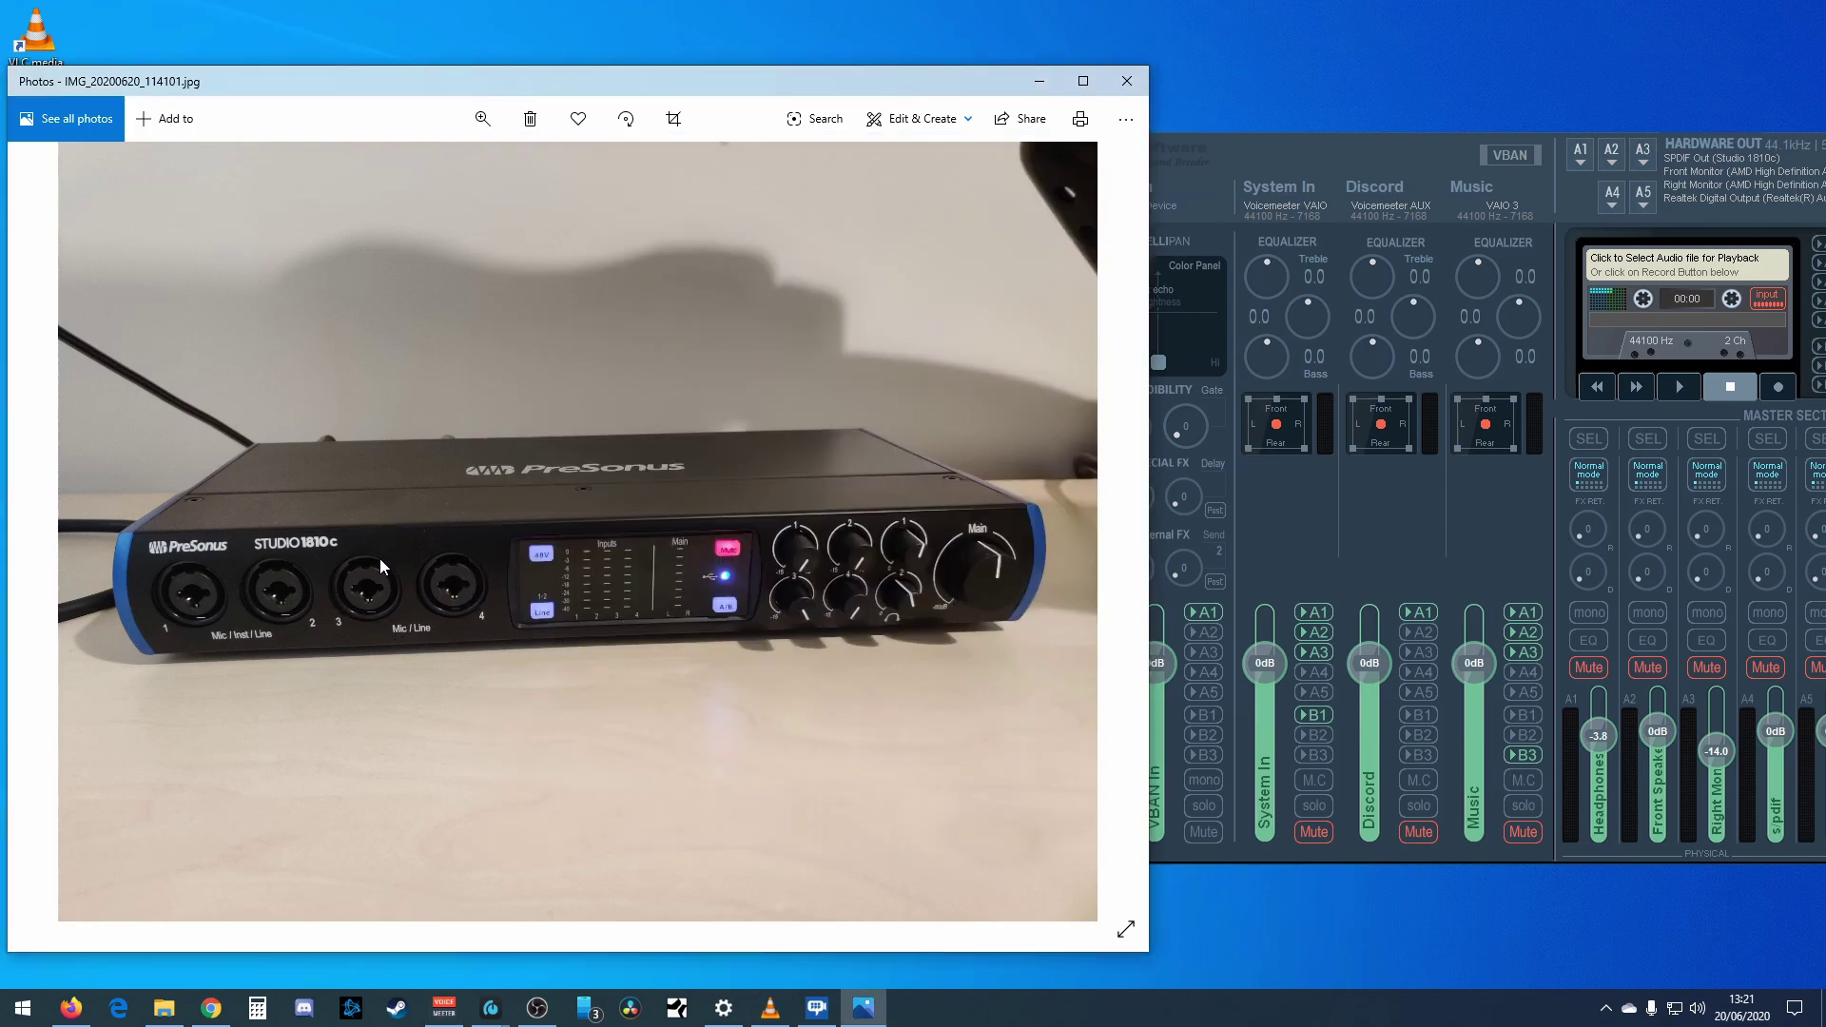
left_click(1044, 80)
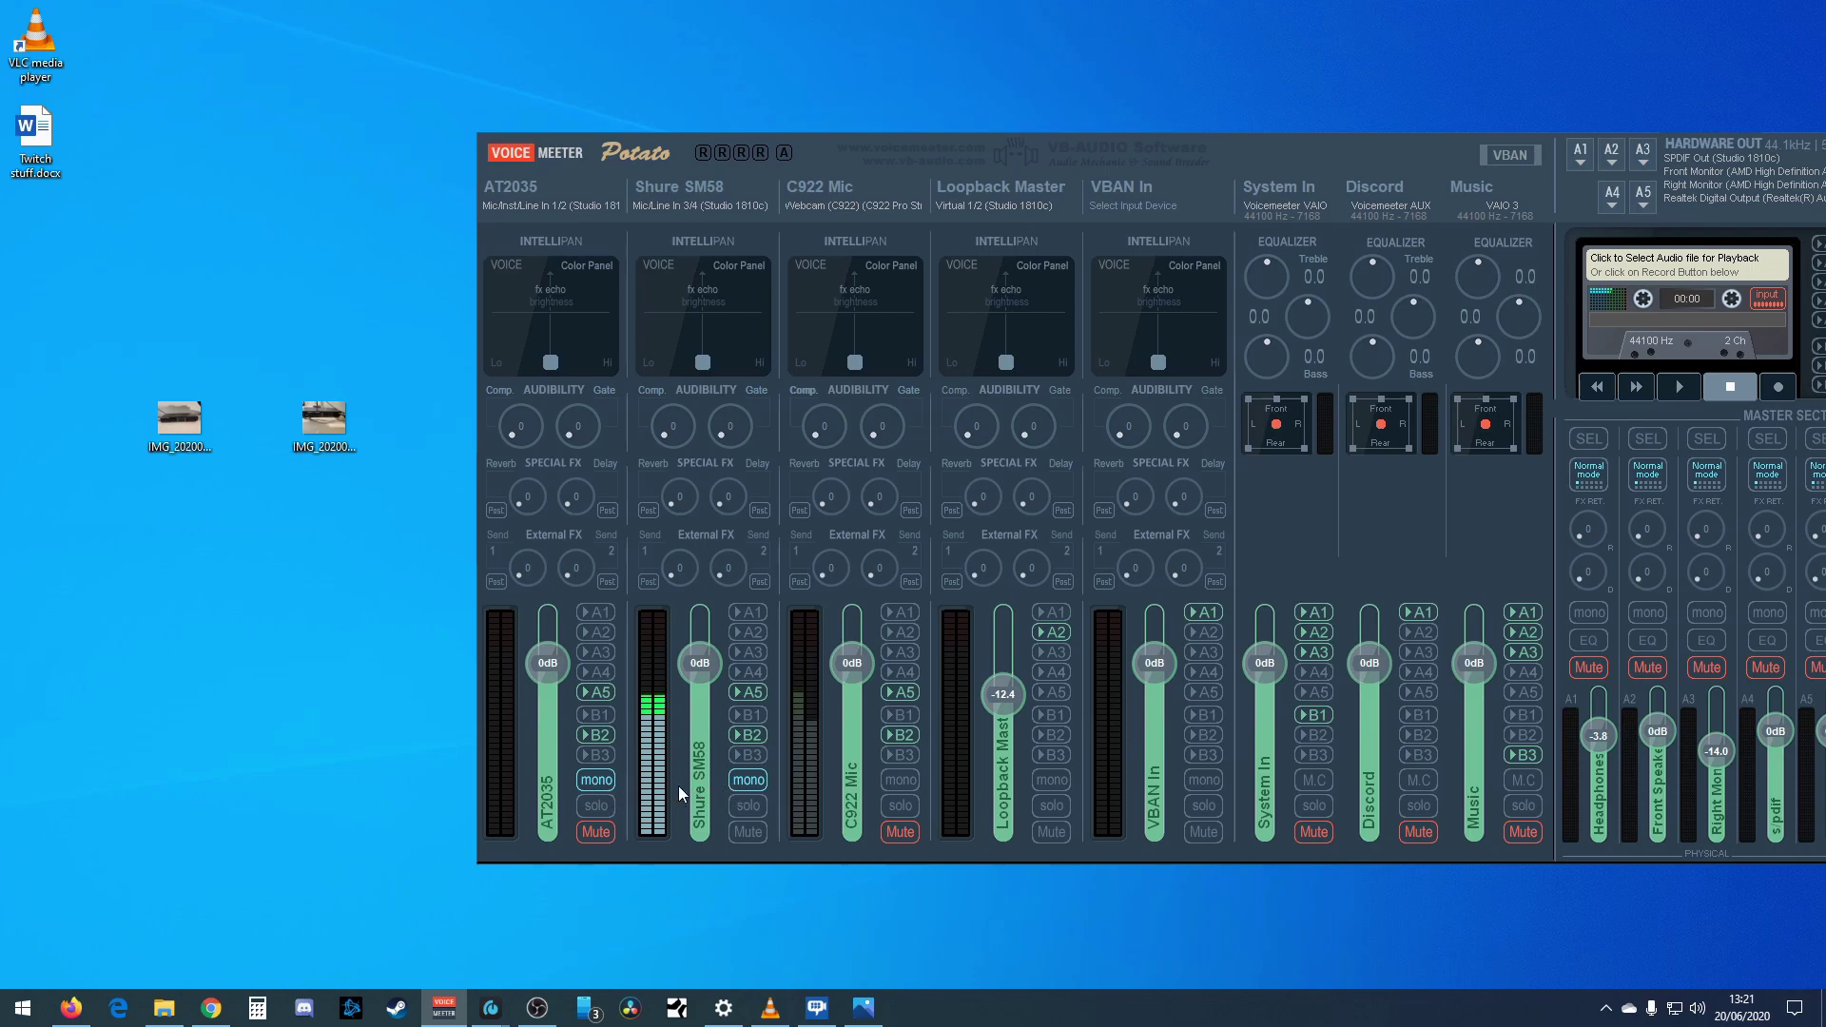
- Turn off mono on the Shure SM58 strip and compare its level meter with the inputs in the interface photo
left_click(744, 780)
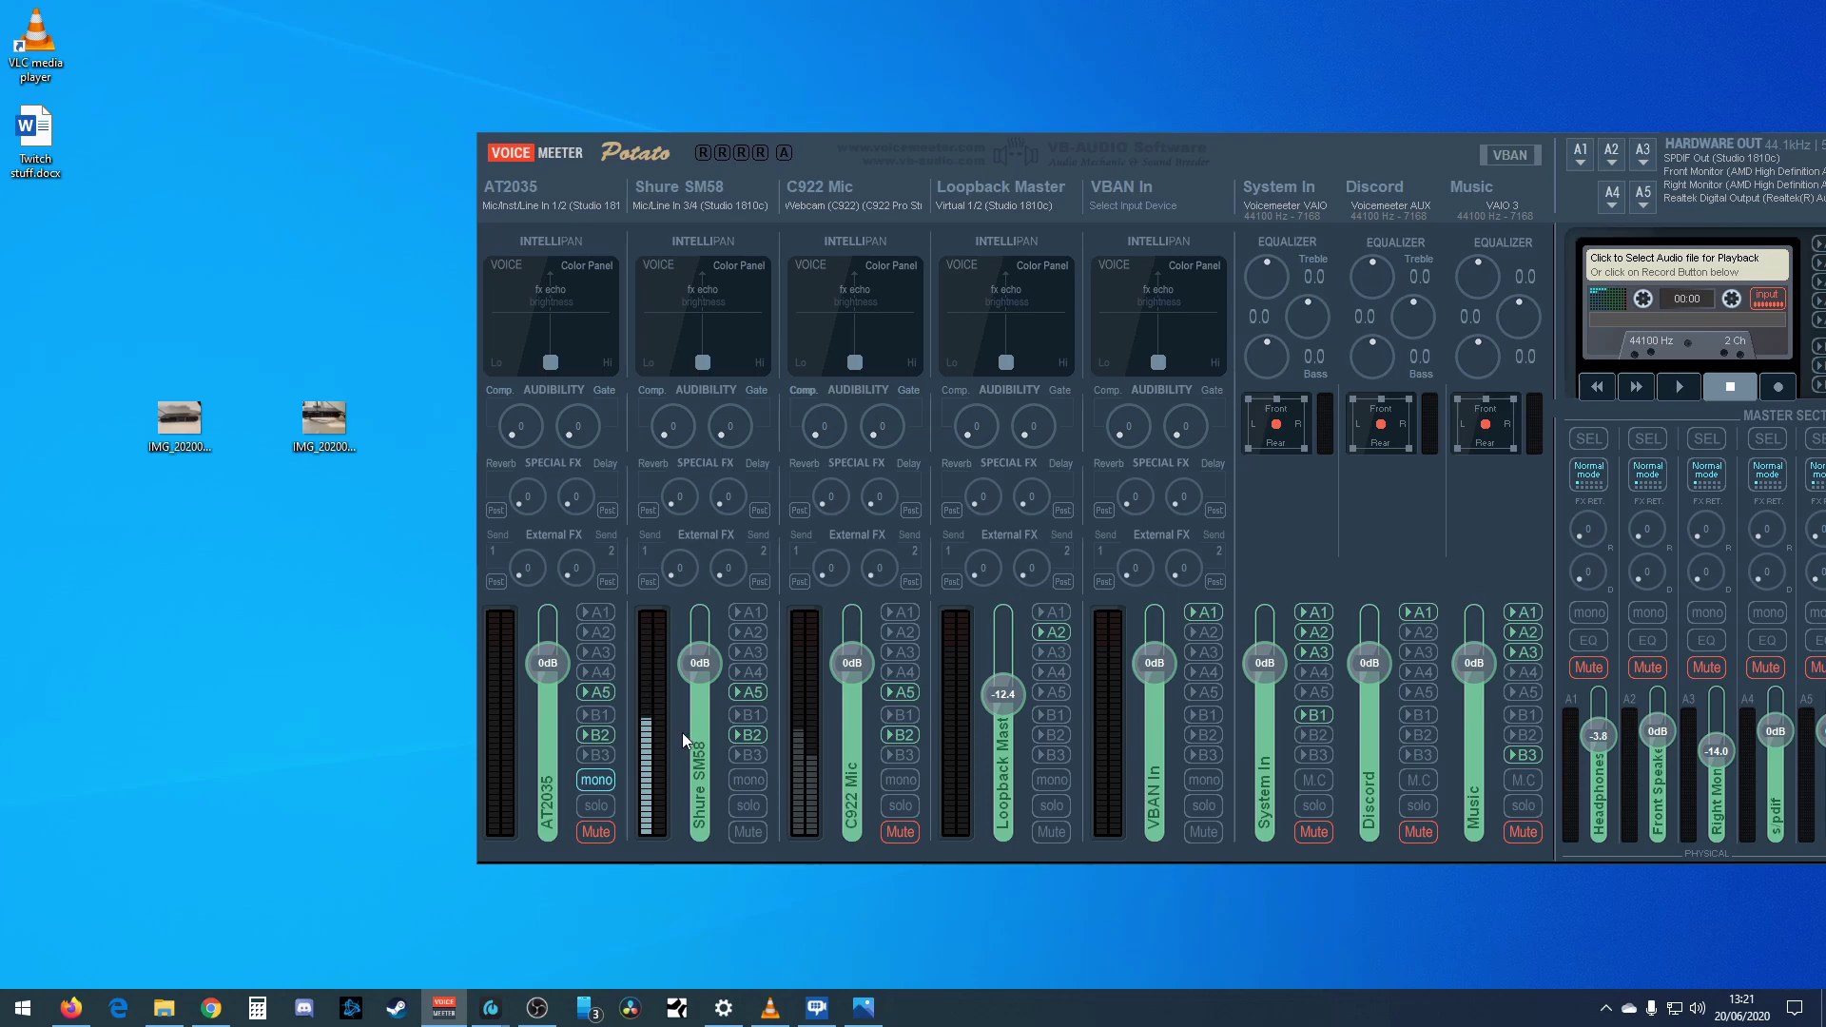
left_click_drag(682, 733, 424, 692)
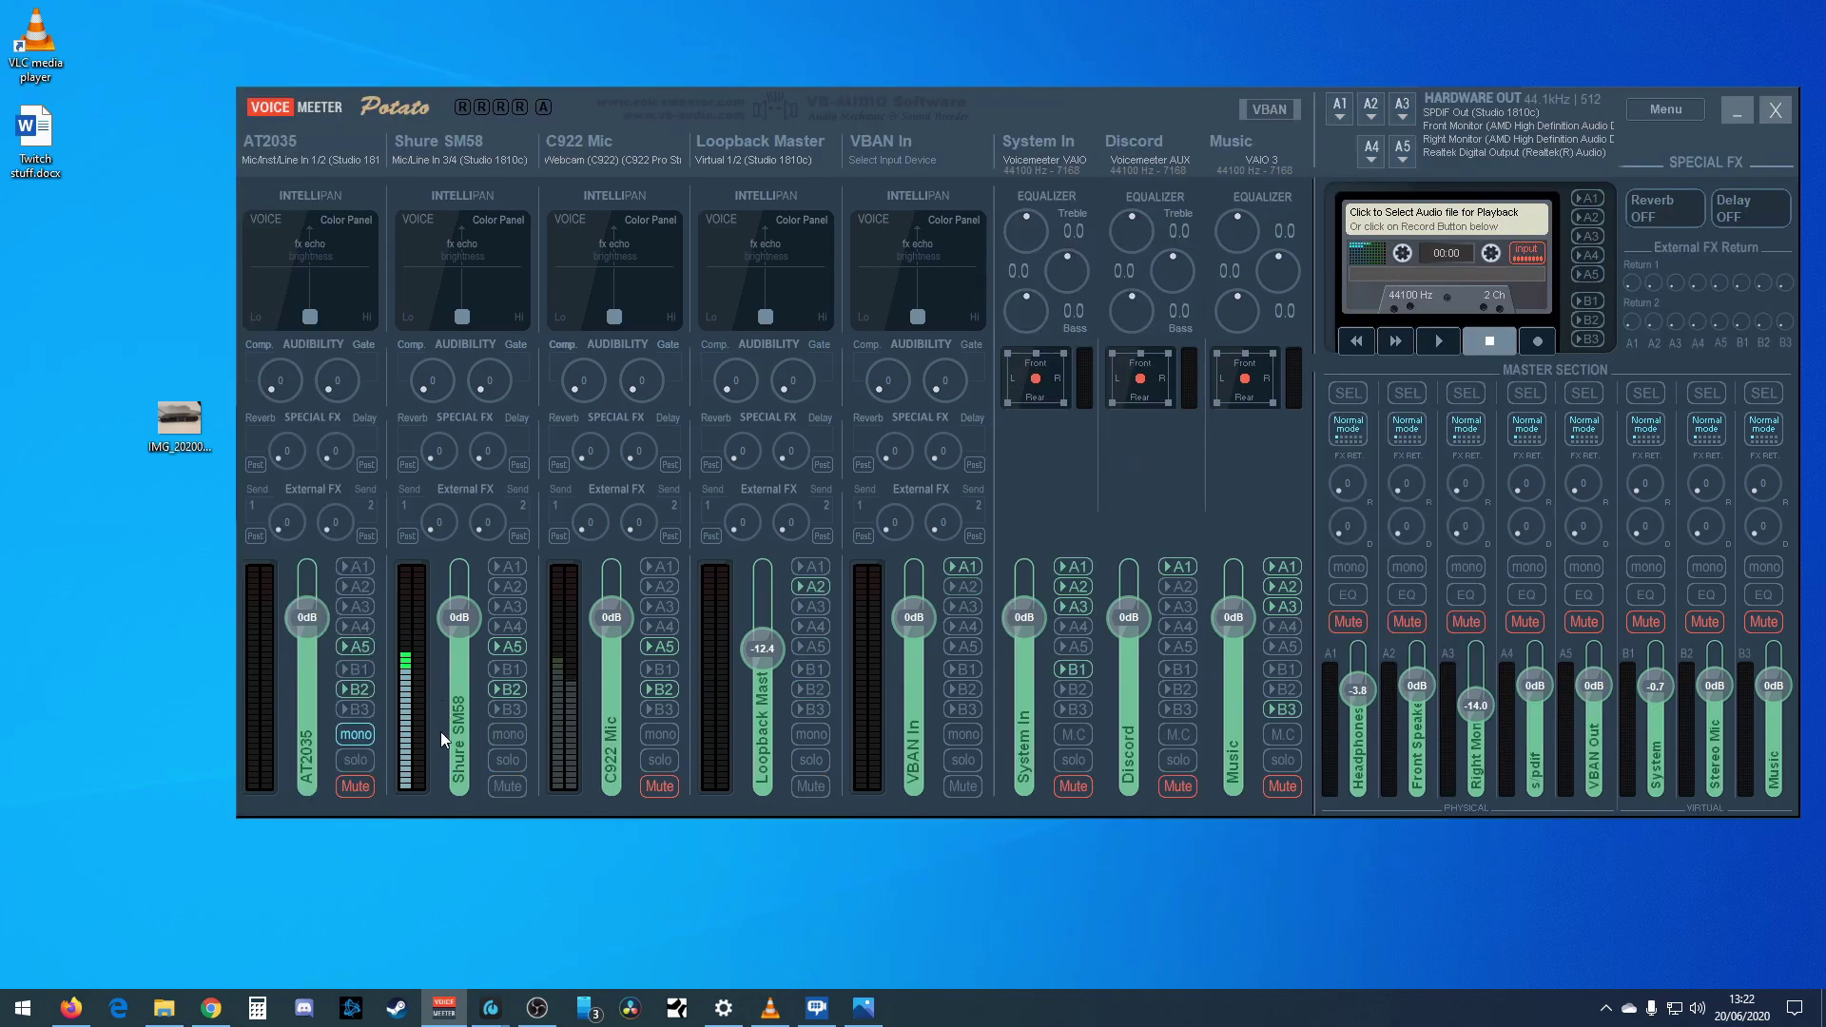
left_click_drag(601, 124, 820, 137)
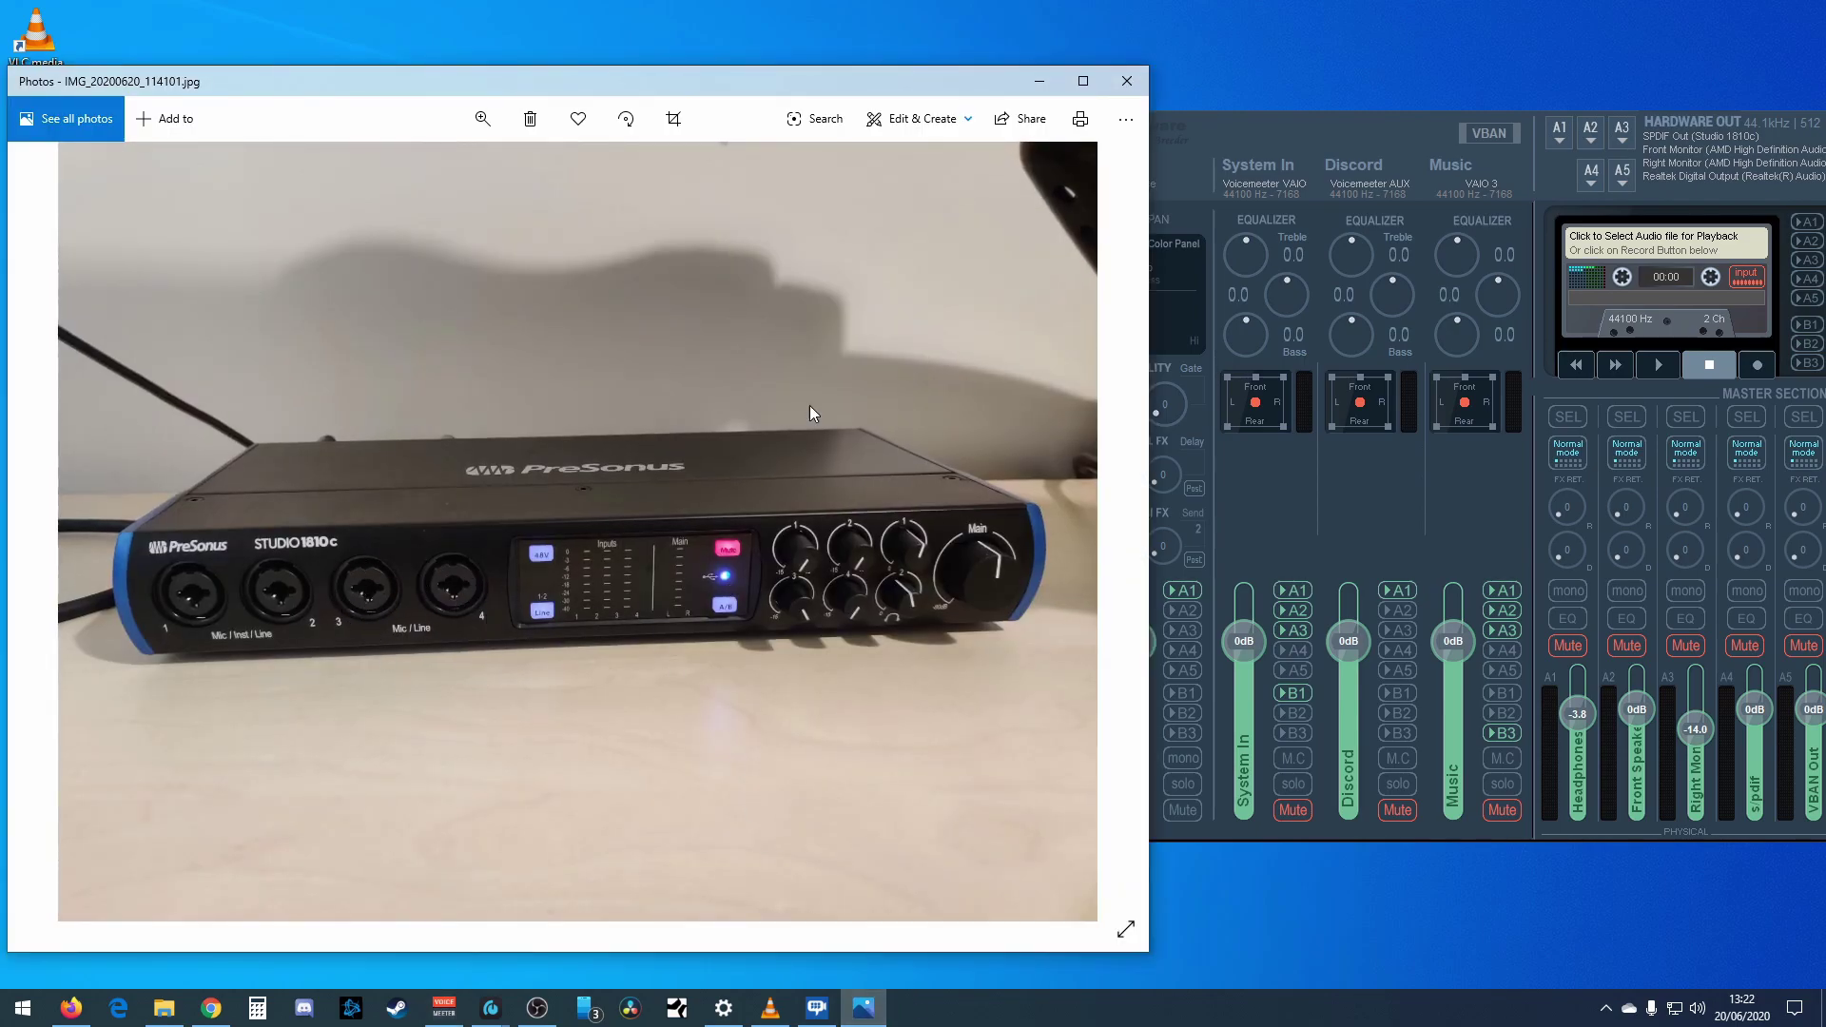
left_click(1128, 81)
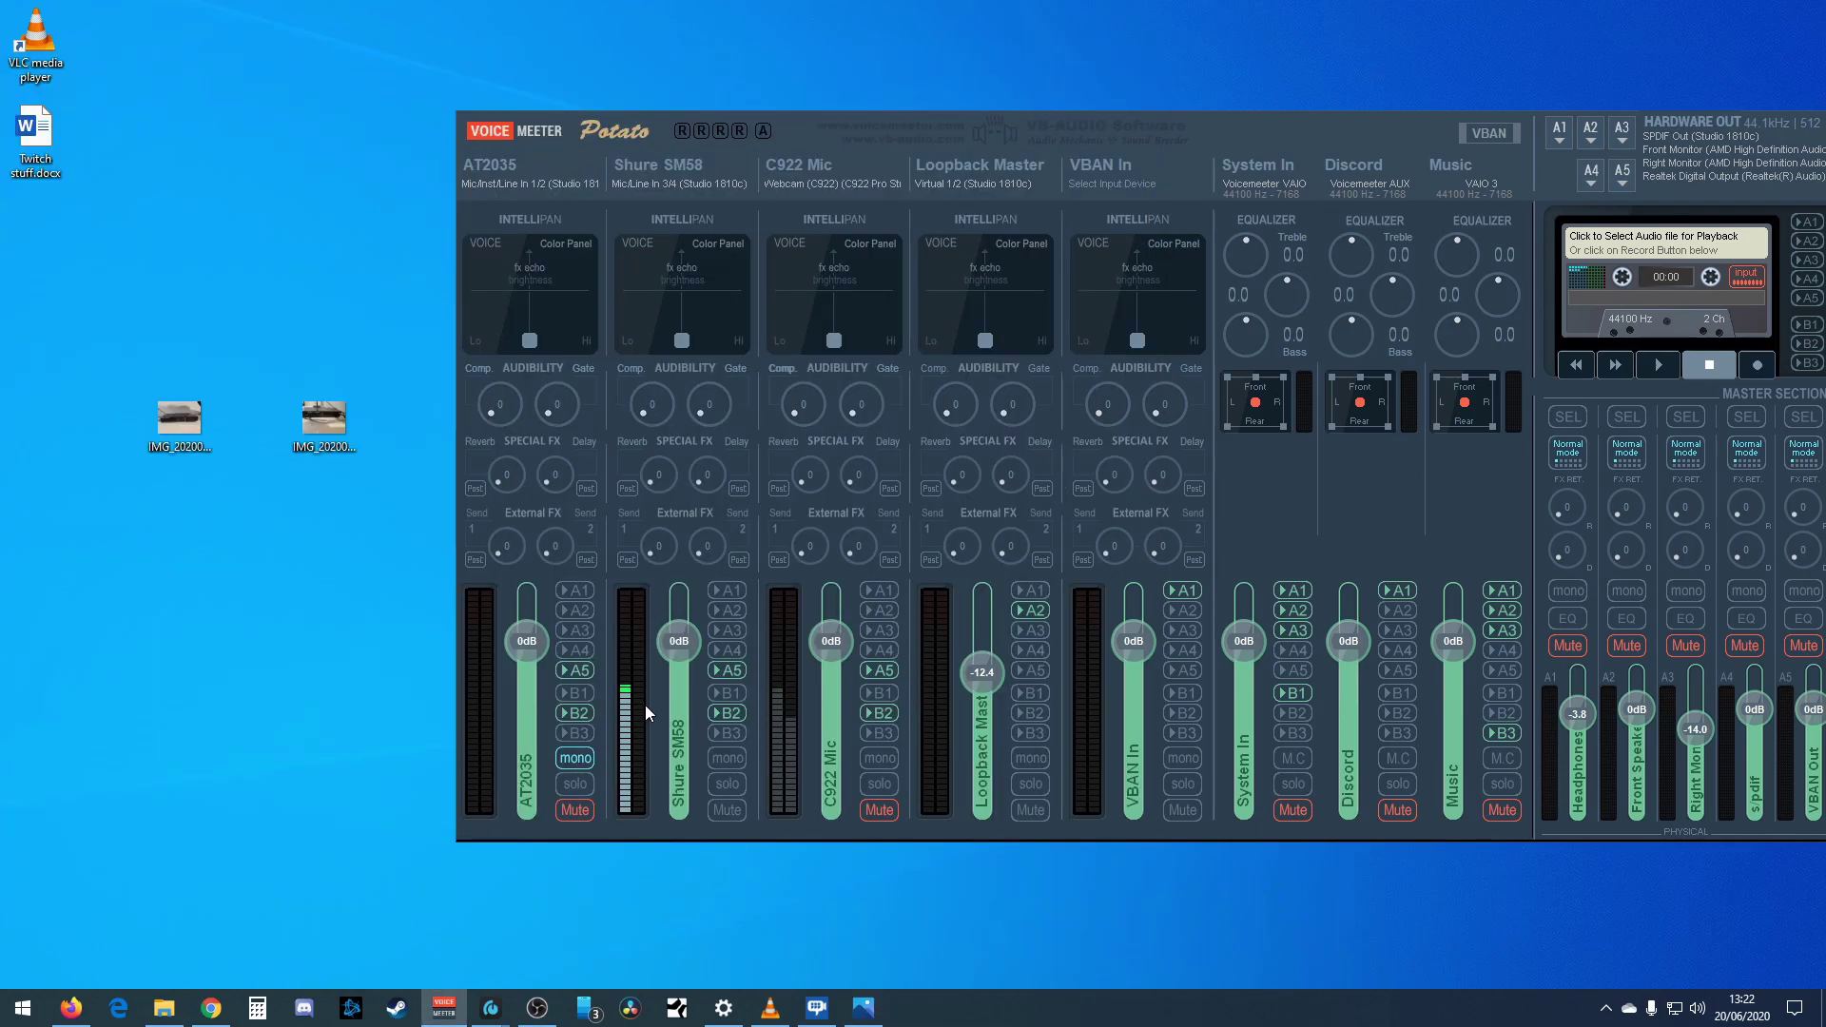
- Toggle mono on the Shure SM58 strip to compare its channel meters, leaving mono switched off
left_click(730, 758)
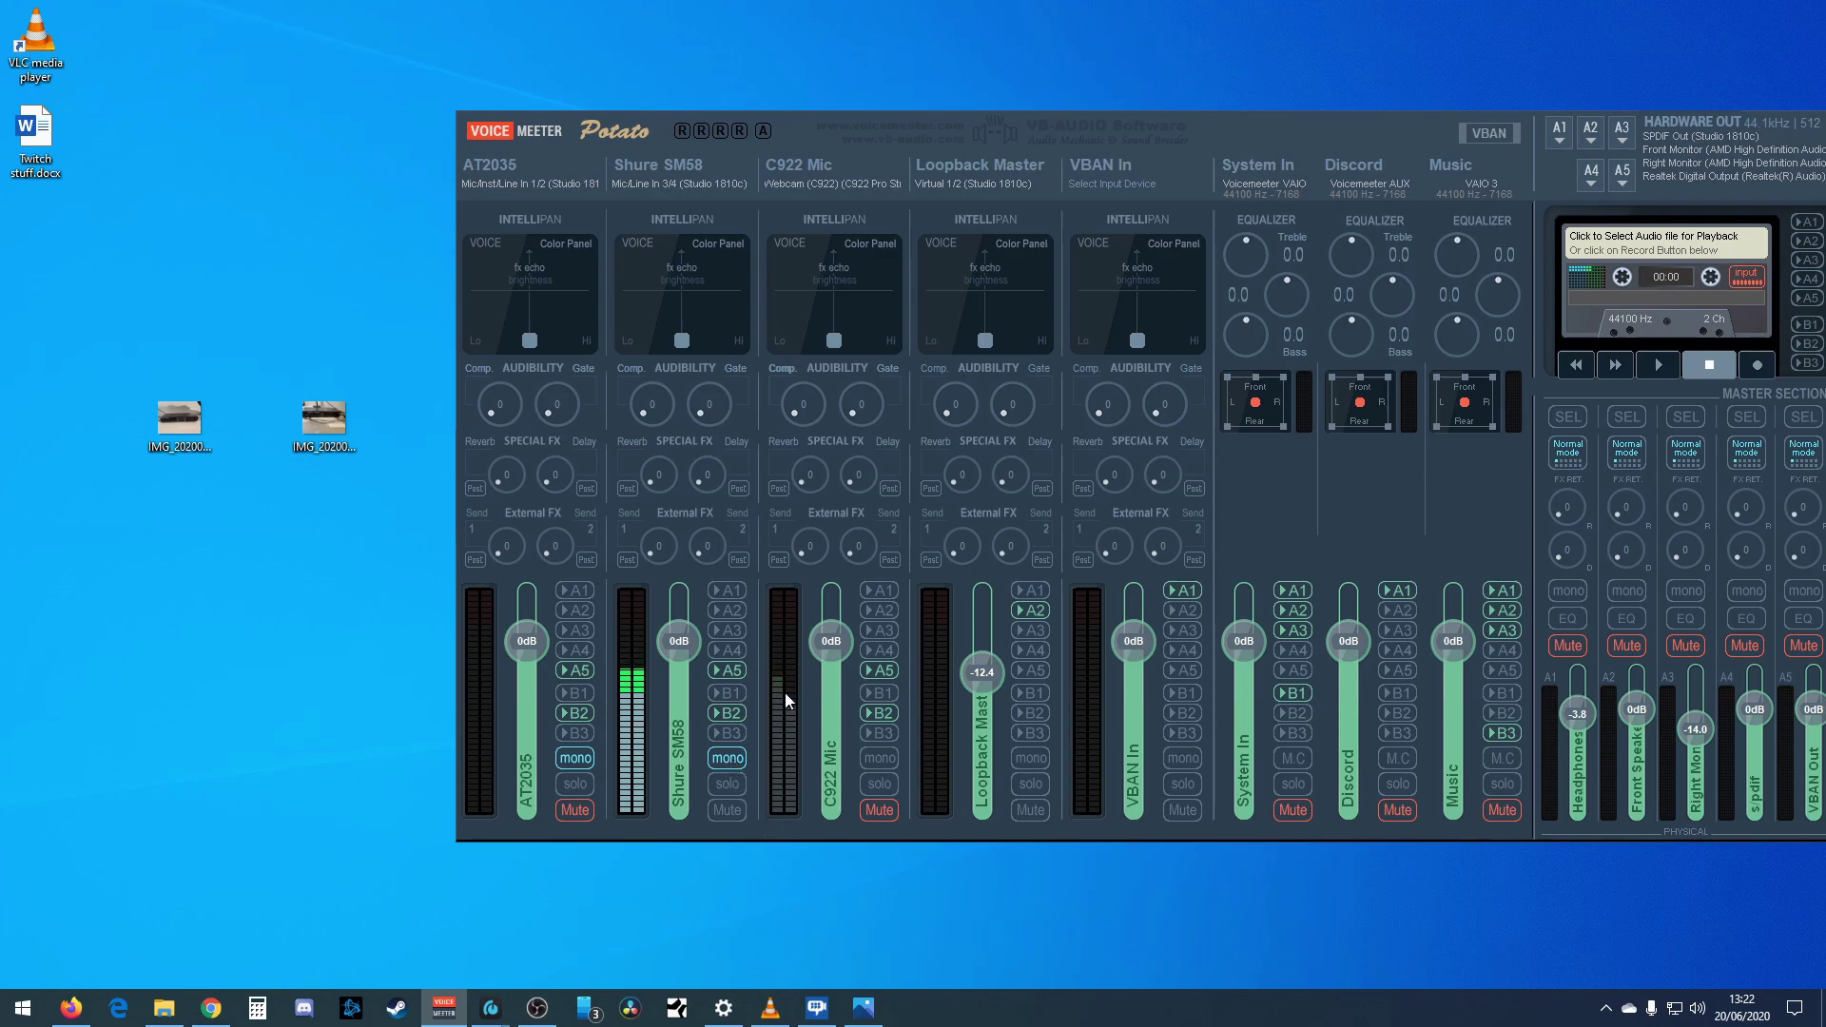
left_click_drag(858, 167, 653, 149)
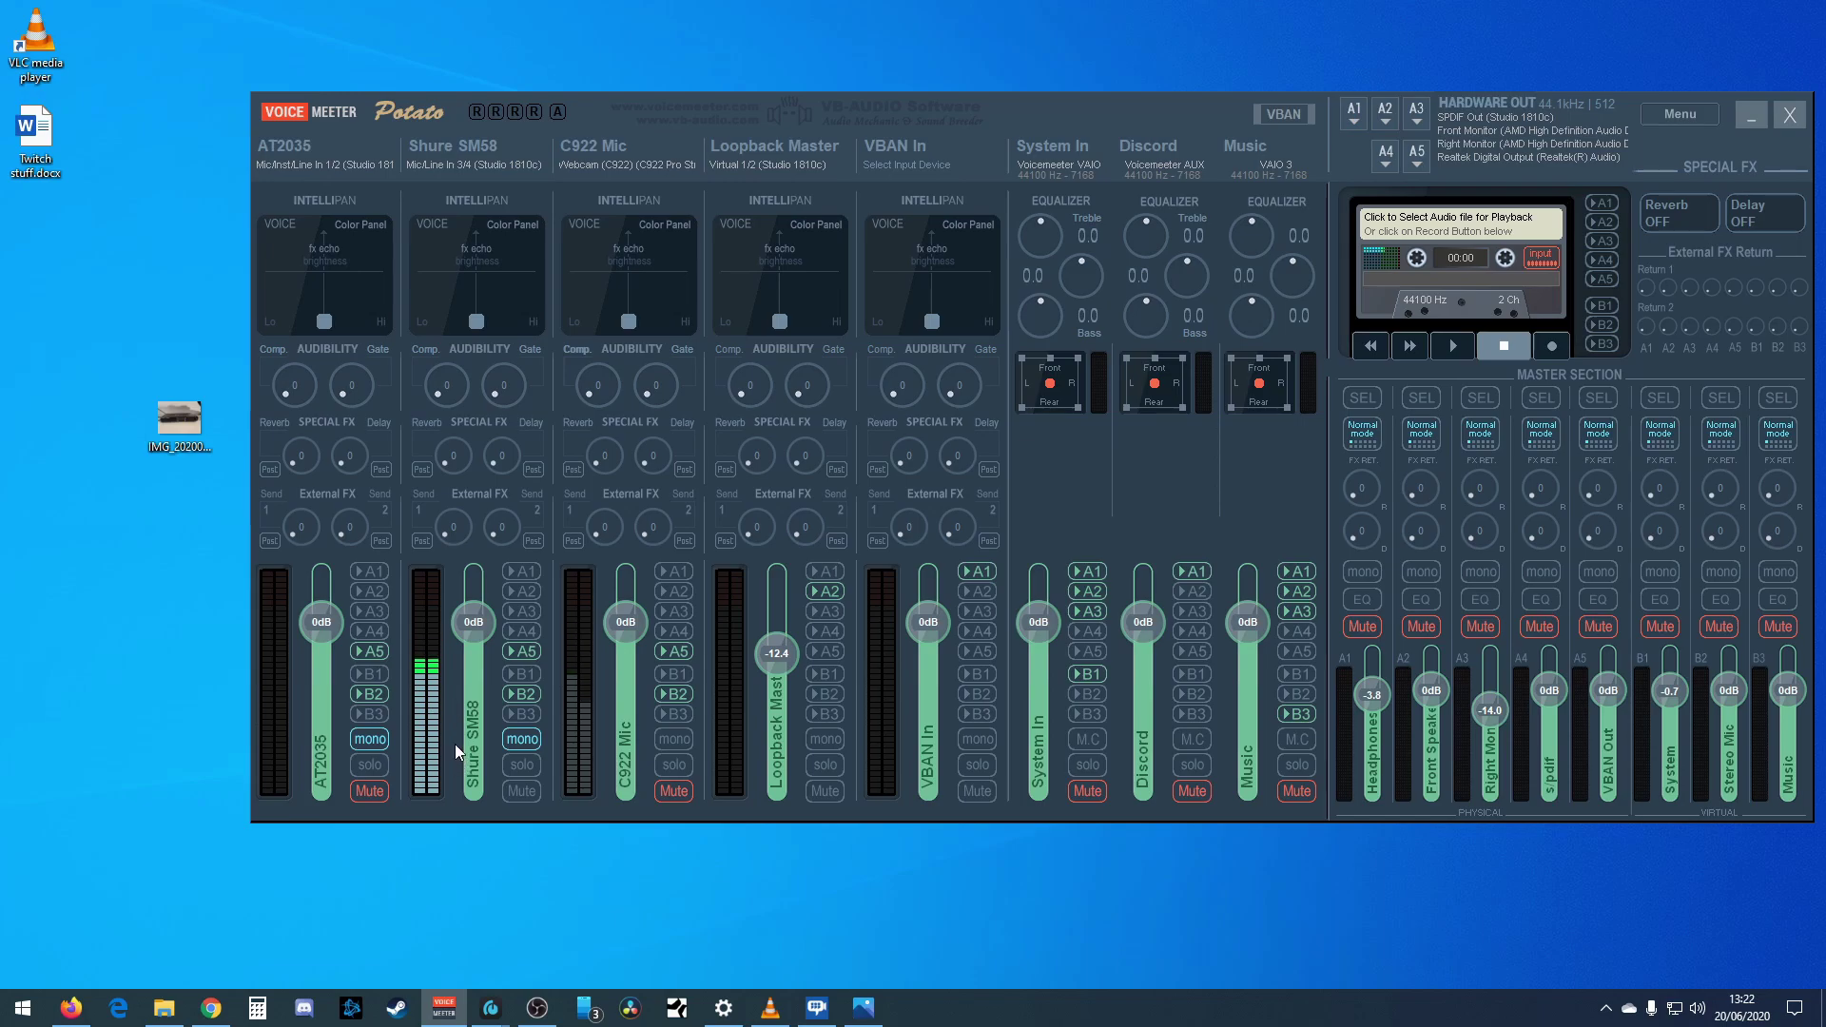
left_click(516, 738)
left_click(525, 740)
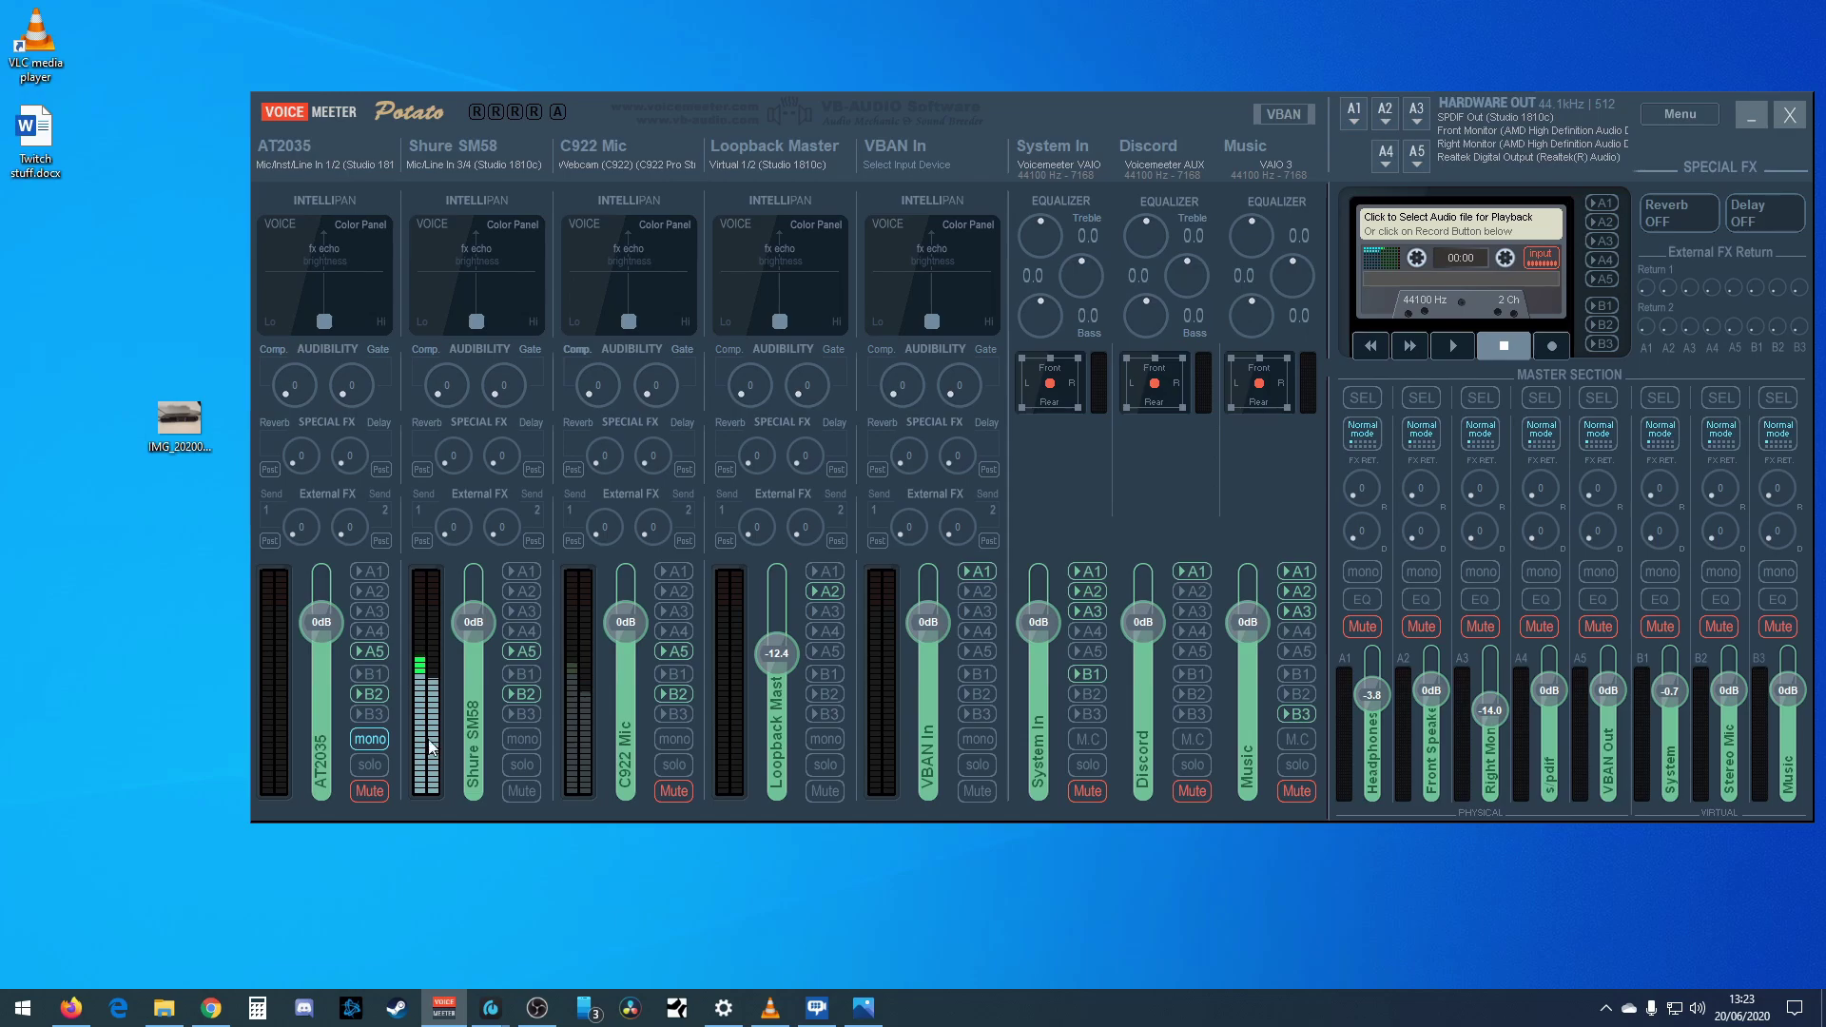
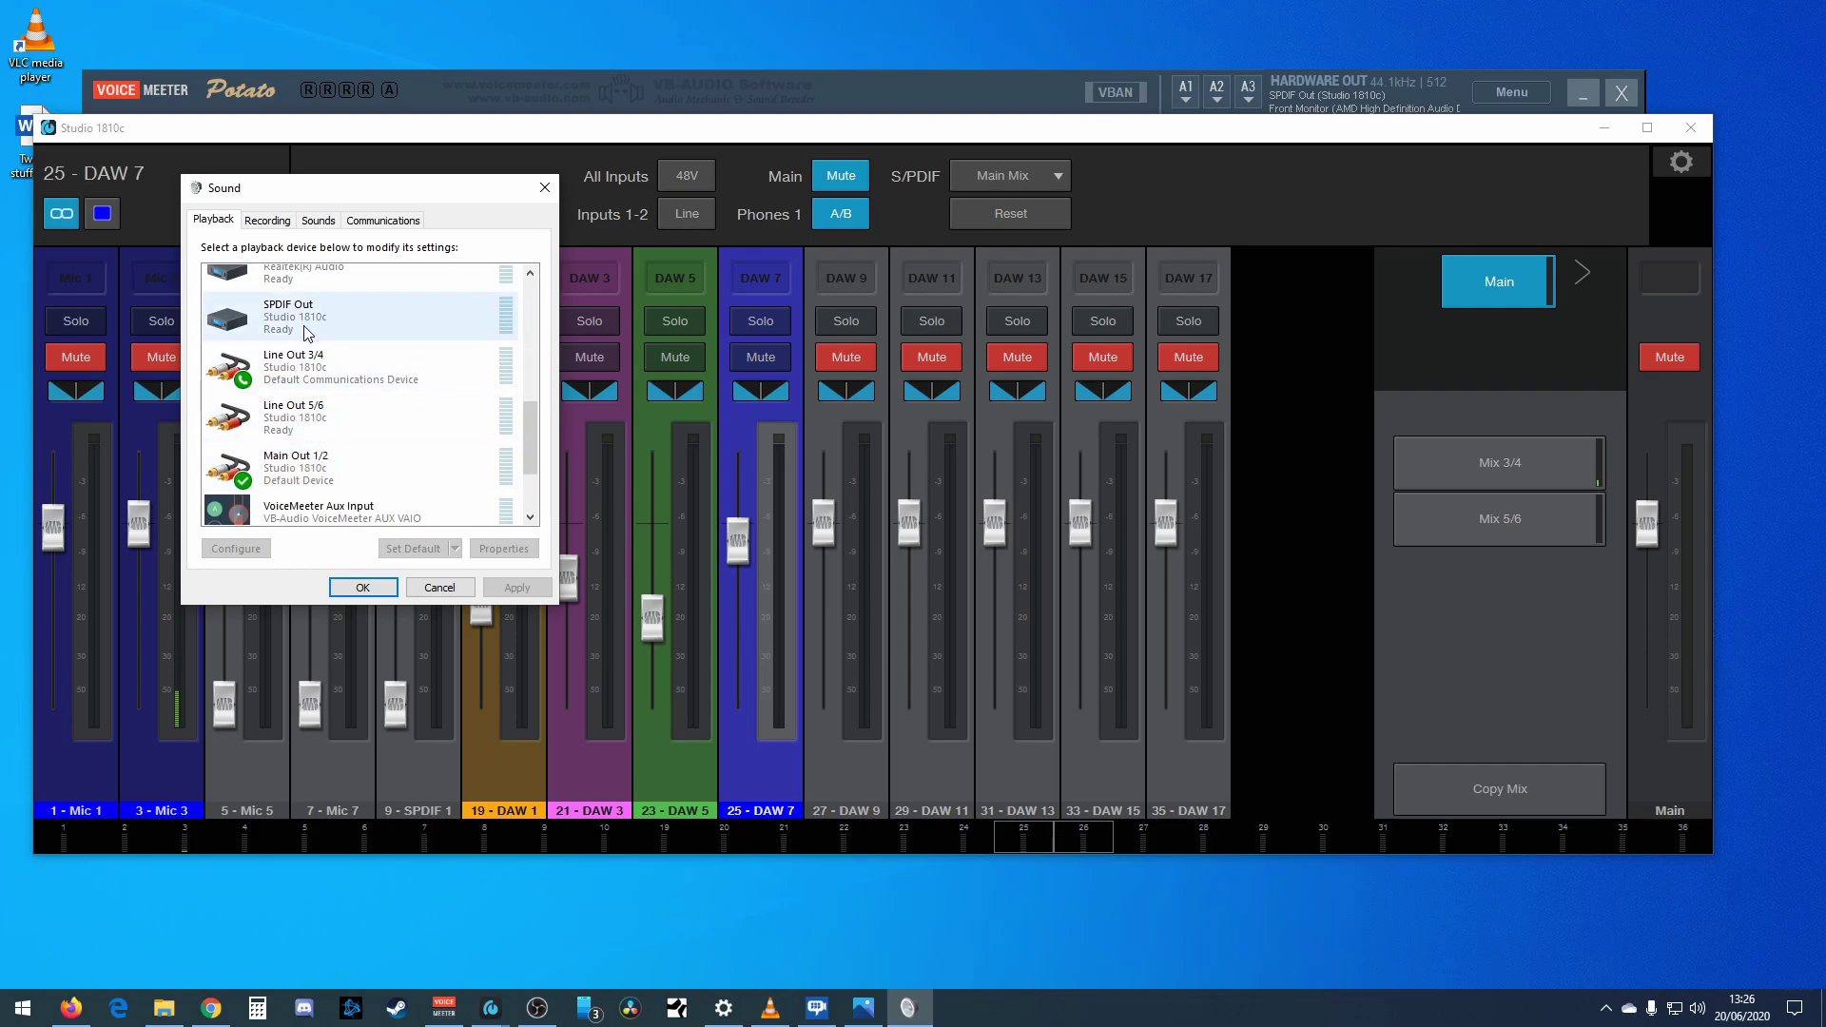
- Move the Sound dialog clear of the Studio 1810c channels, view the mixer's system settings, and return to the channels
left_click_drag(314, 187, 1460, 278)
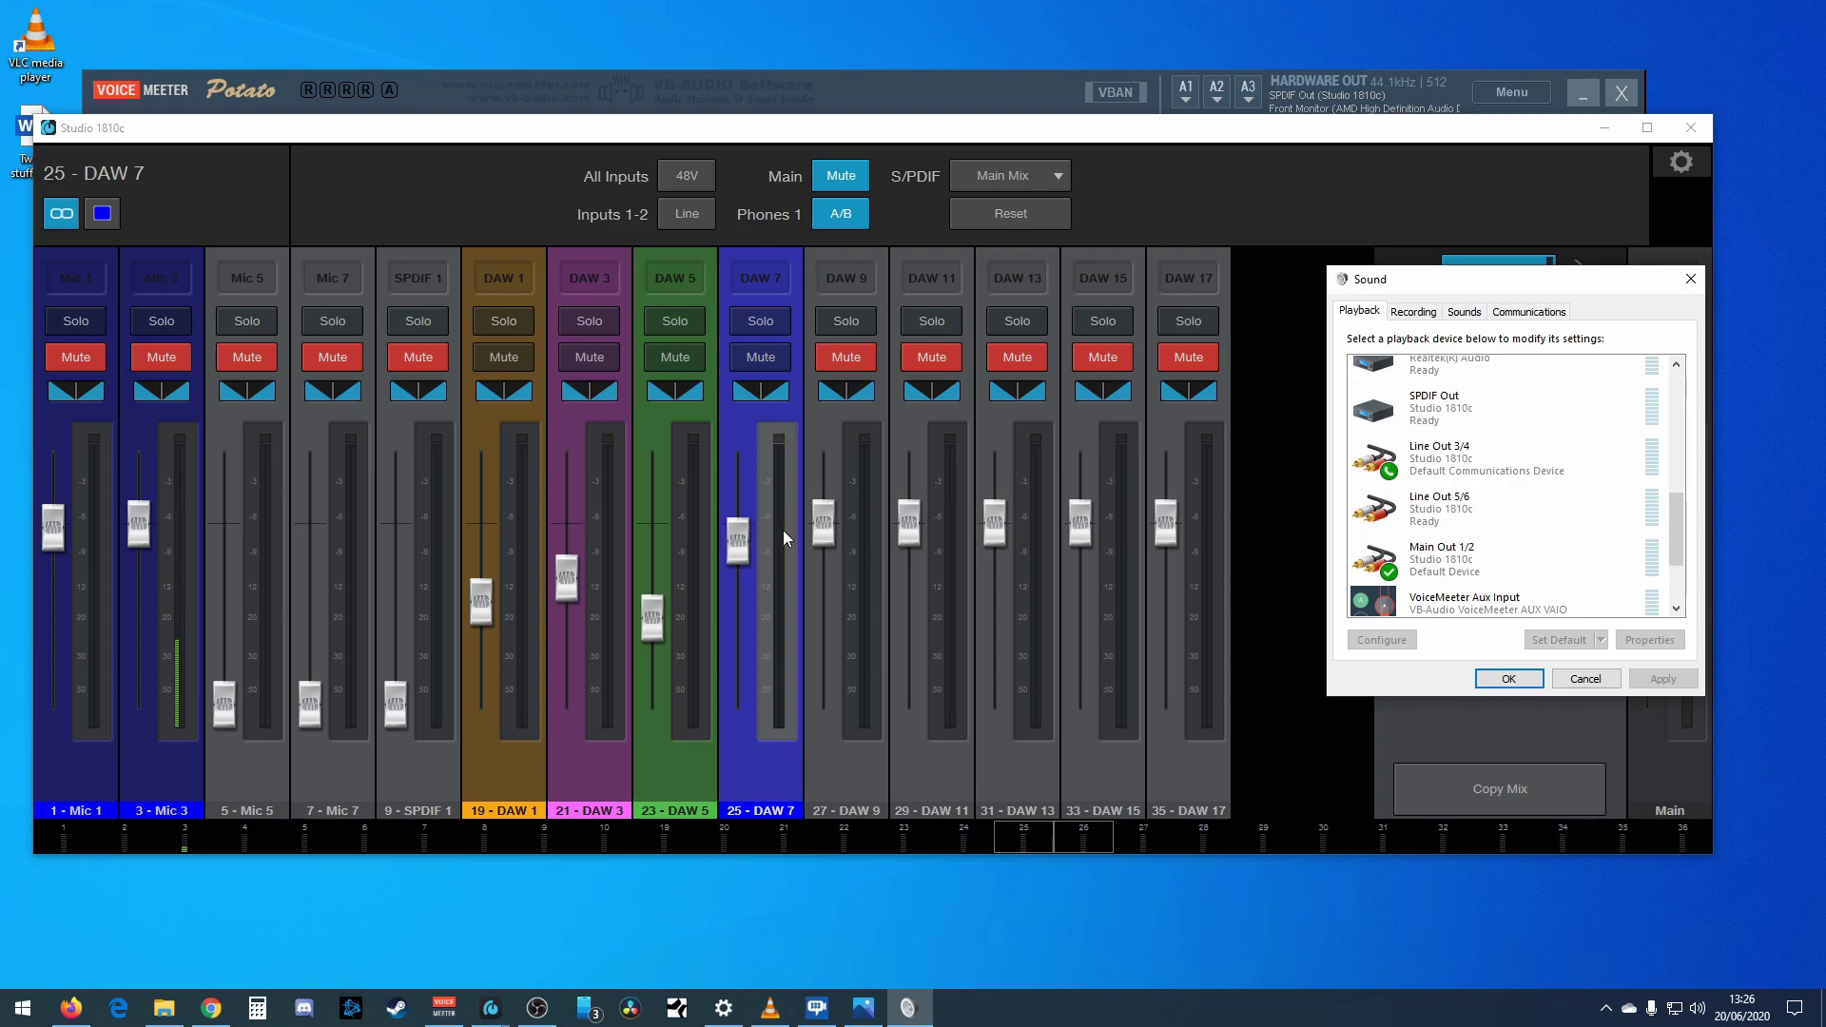
left_click(1679, 164)
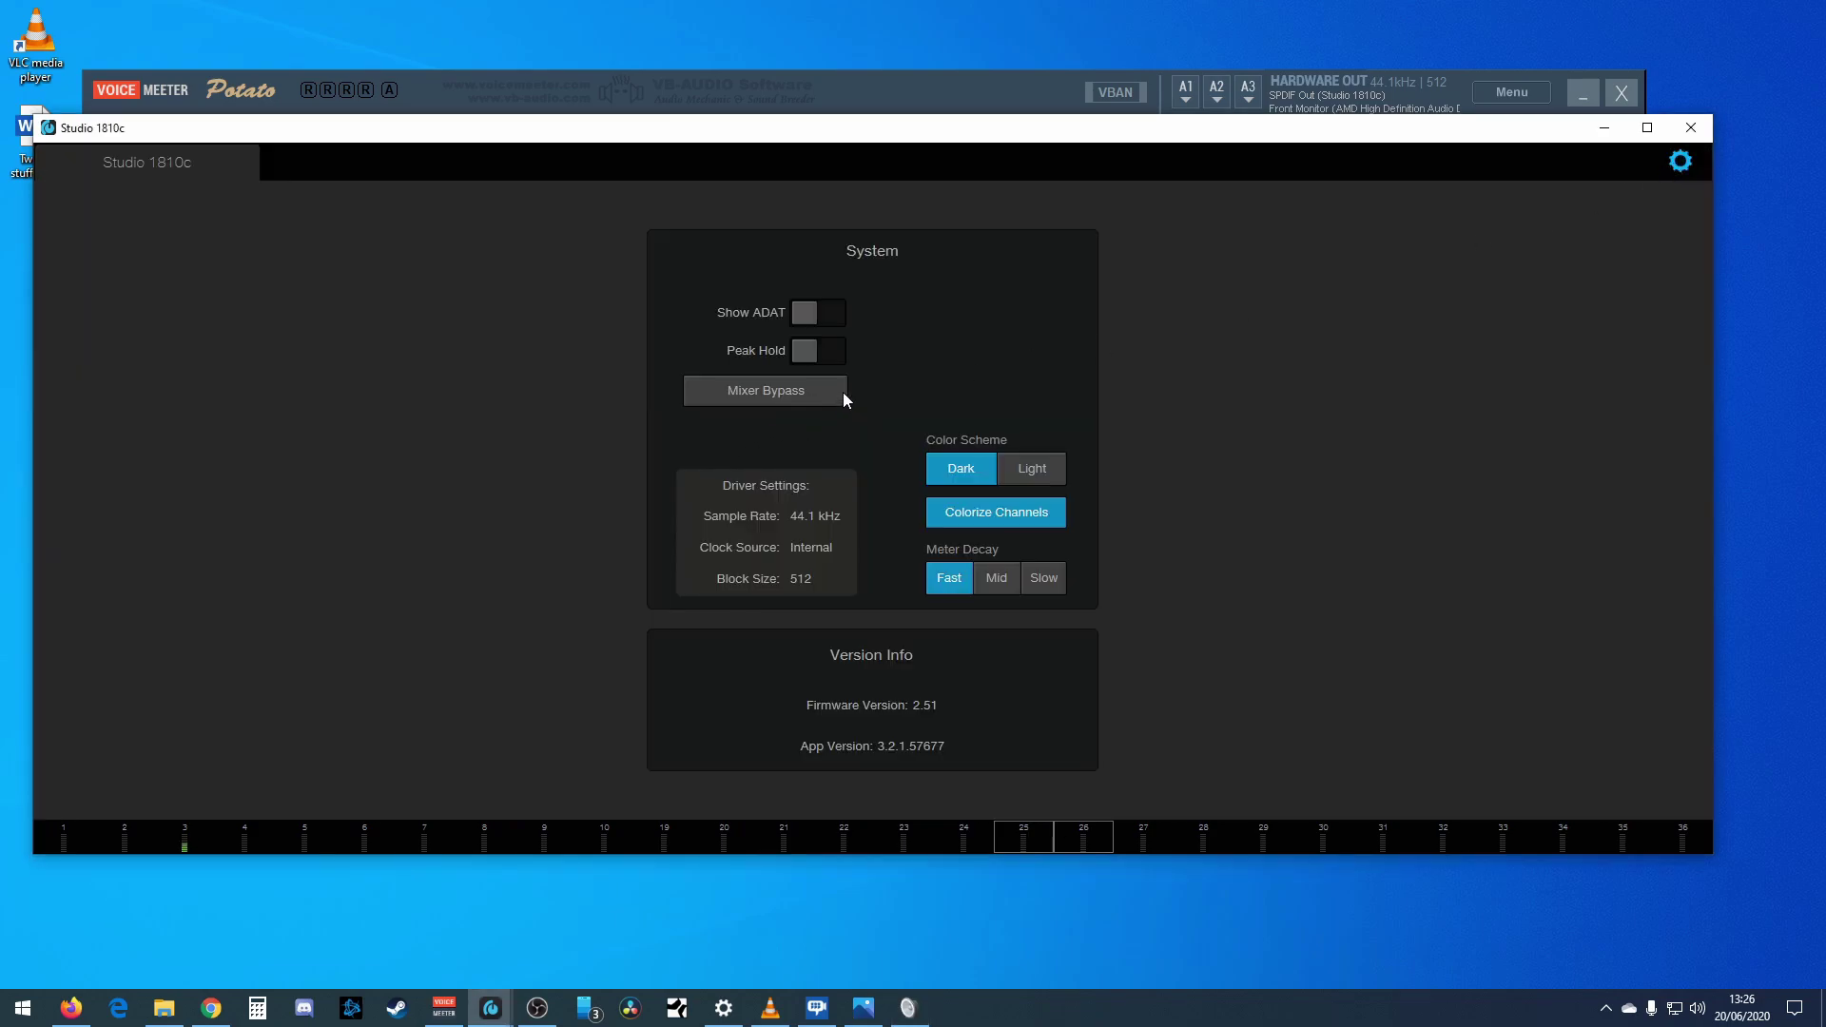
left_click(1681, 165)
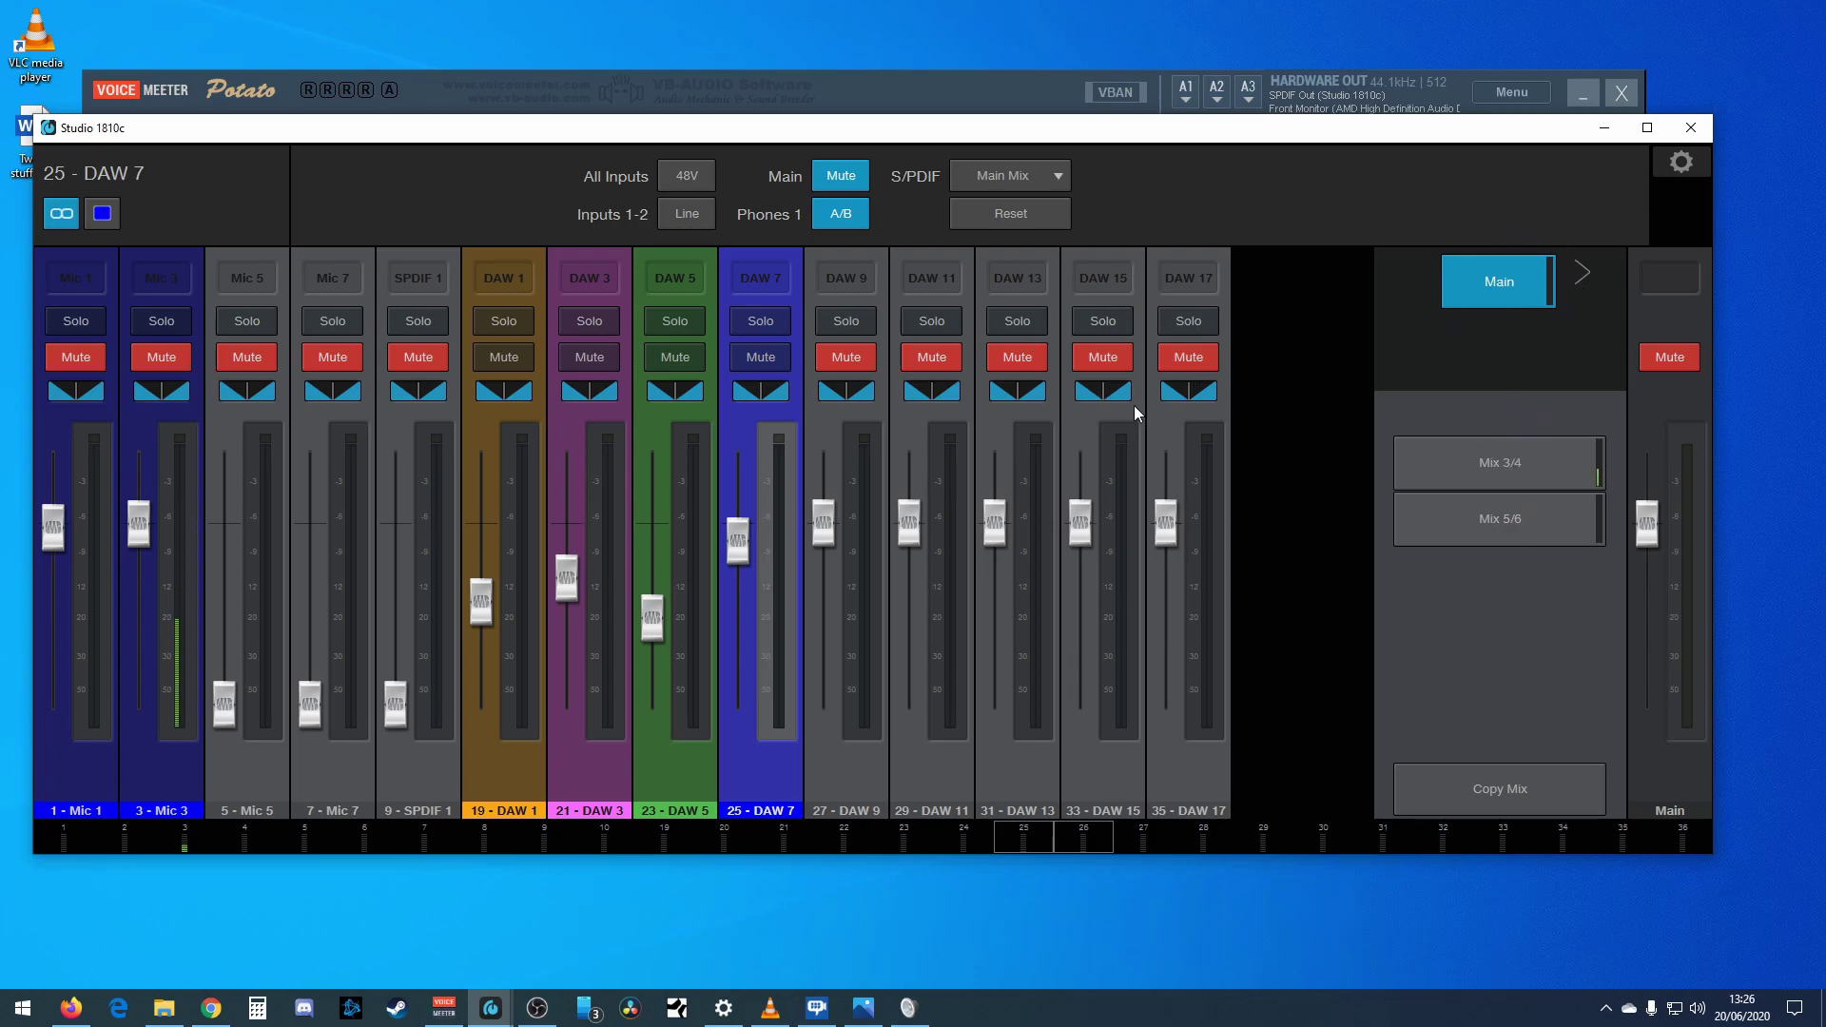
- Minimise the Studio 1810c mixer, uncover the desktop images, and open the interface's rear photo, IMG_20200620_114231.jpg
left_click(1605, 135)
left_click_drag(394, 93, 635, 73)
double_click(316, 420)
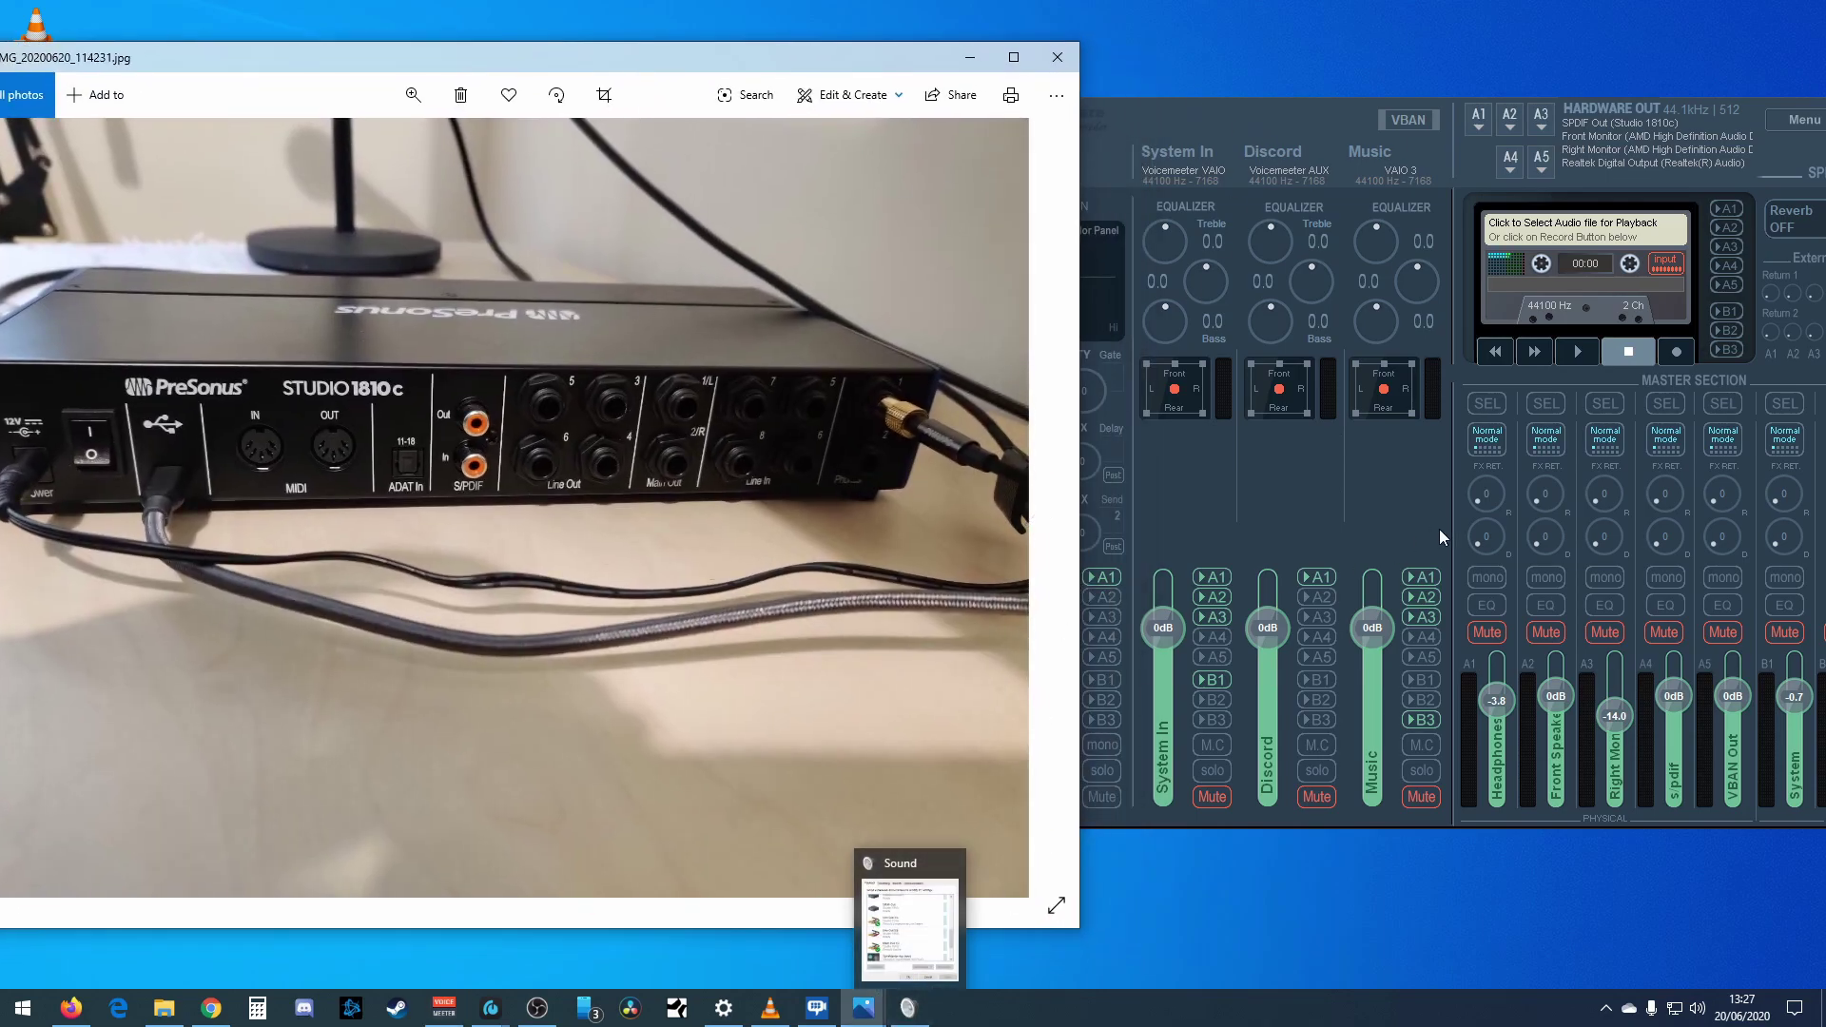
- Place the Windows Sound playback devices beside the rear photo to compare them with the interface's outputs
mouse_move(904, 1014)
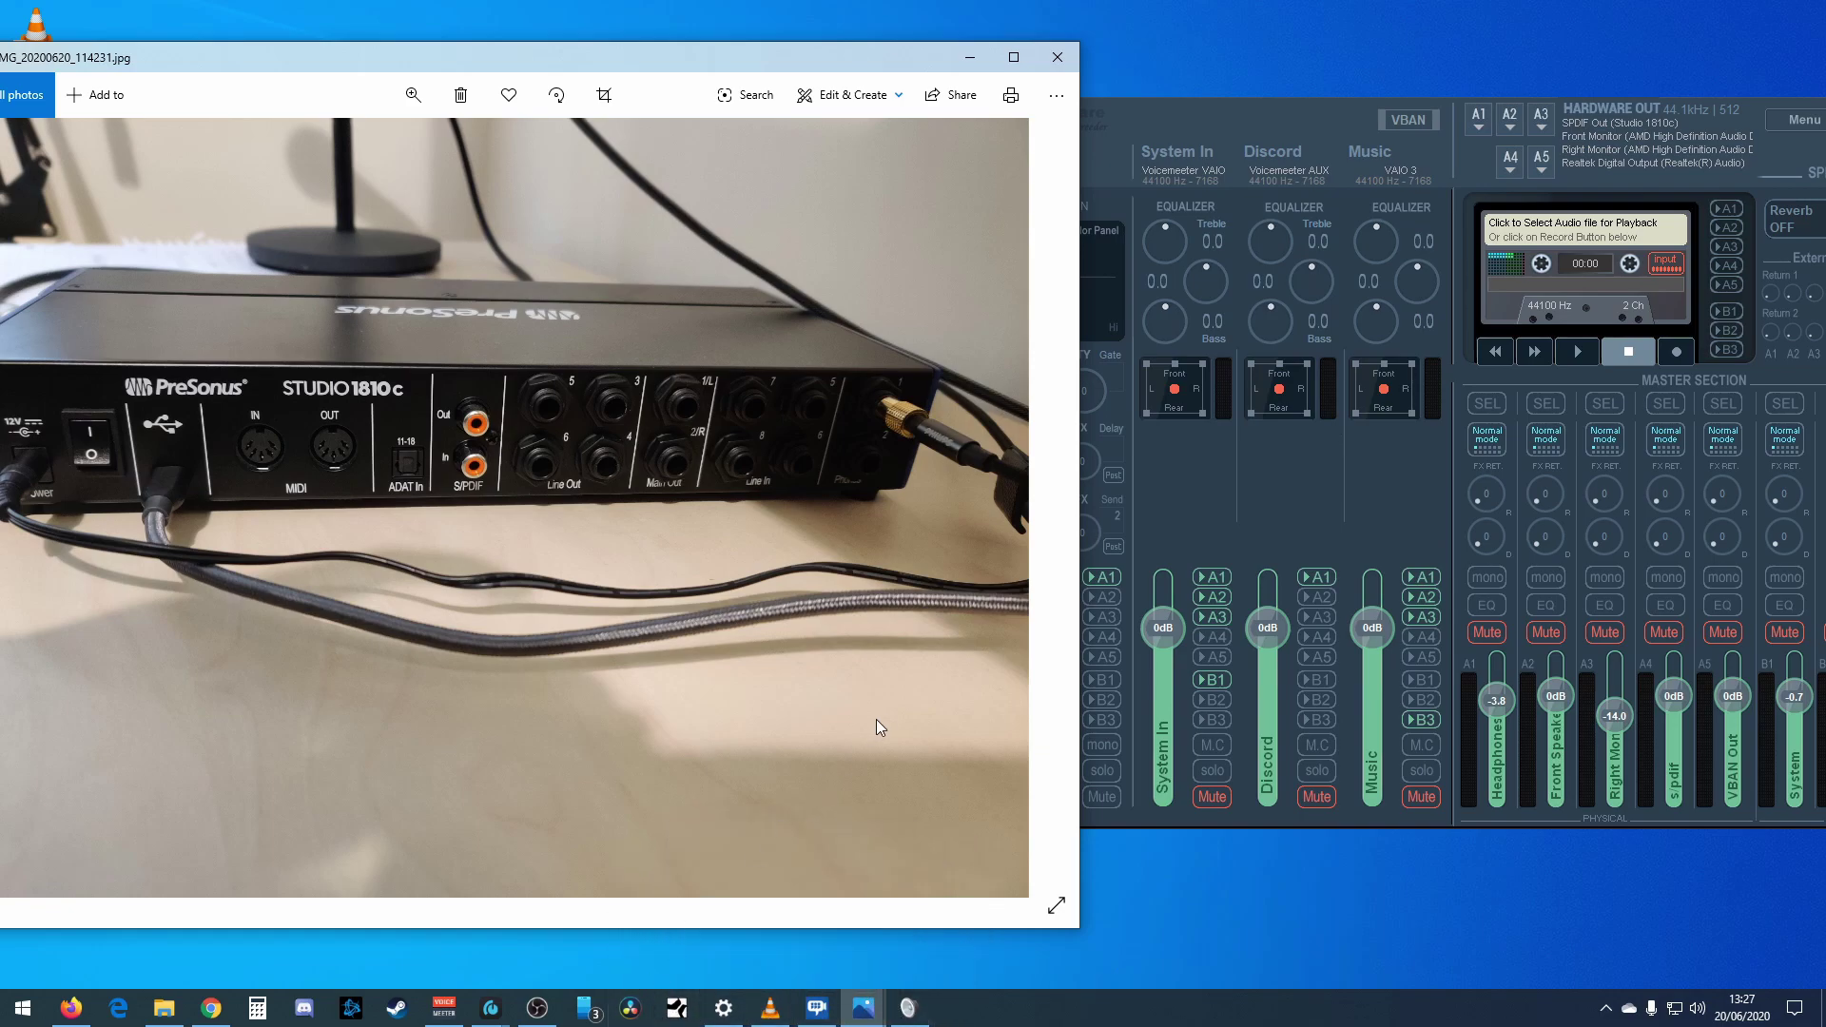
left_click(907, 1009)
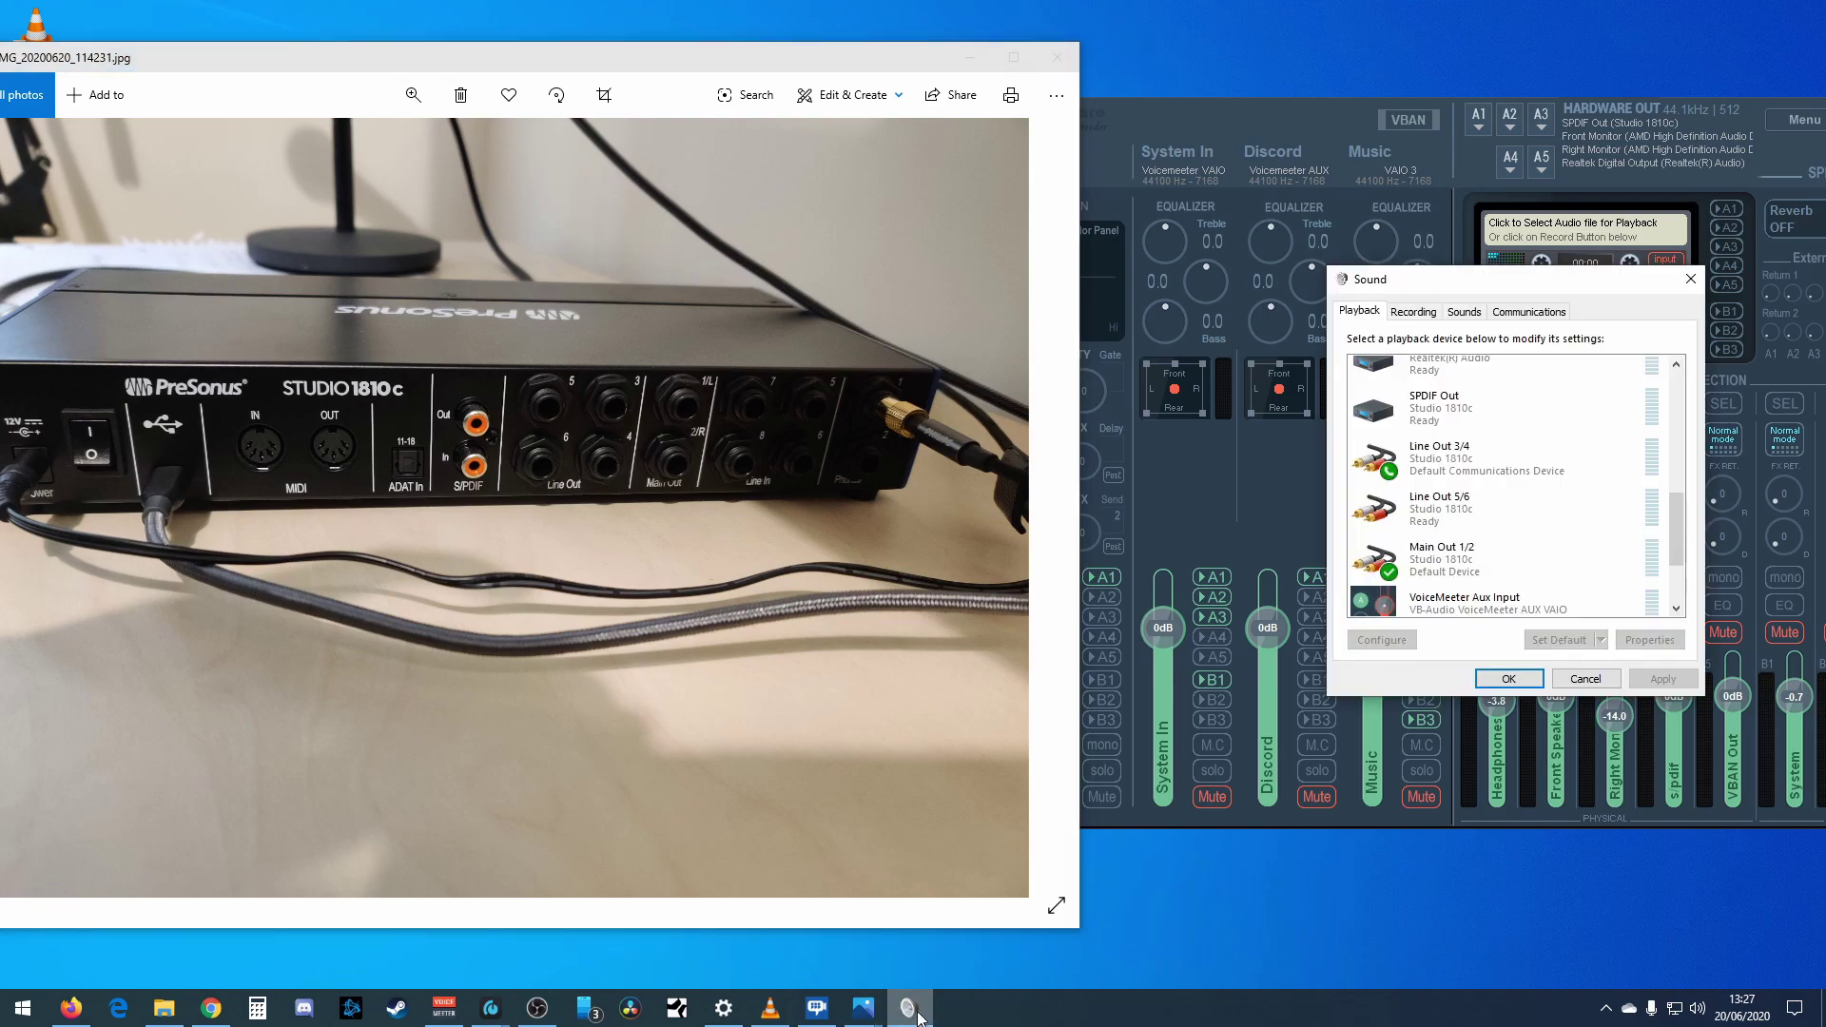
left_click_drag(1473, 280, 1348, 214)
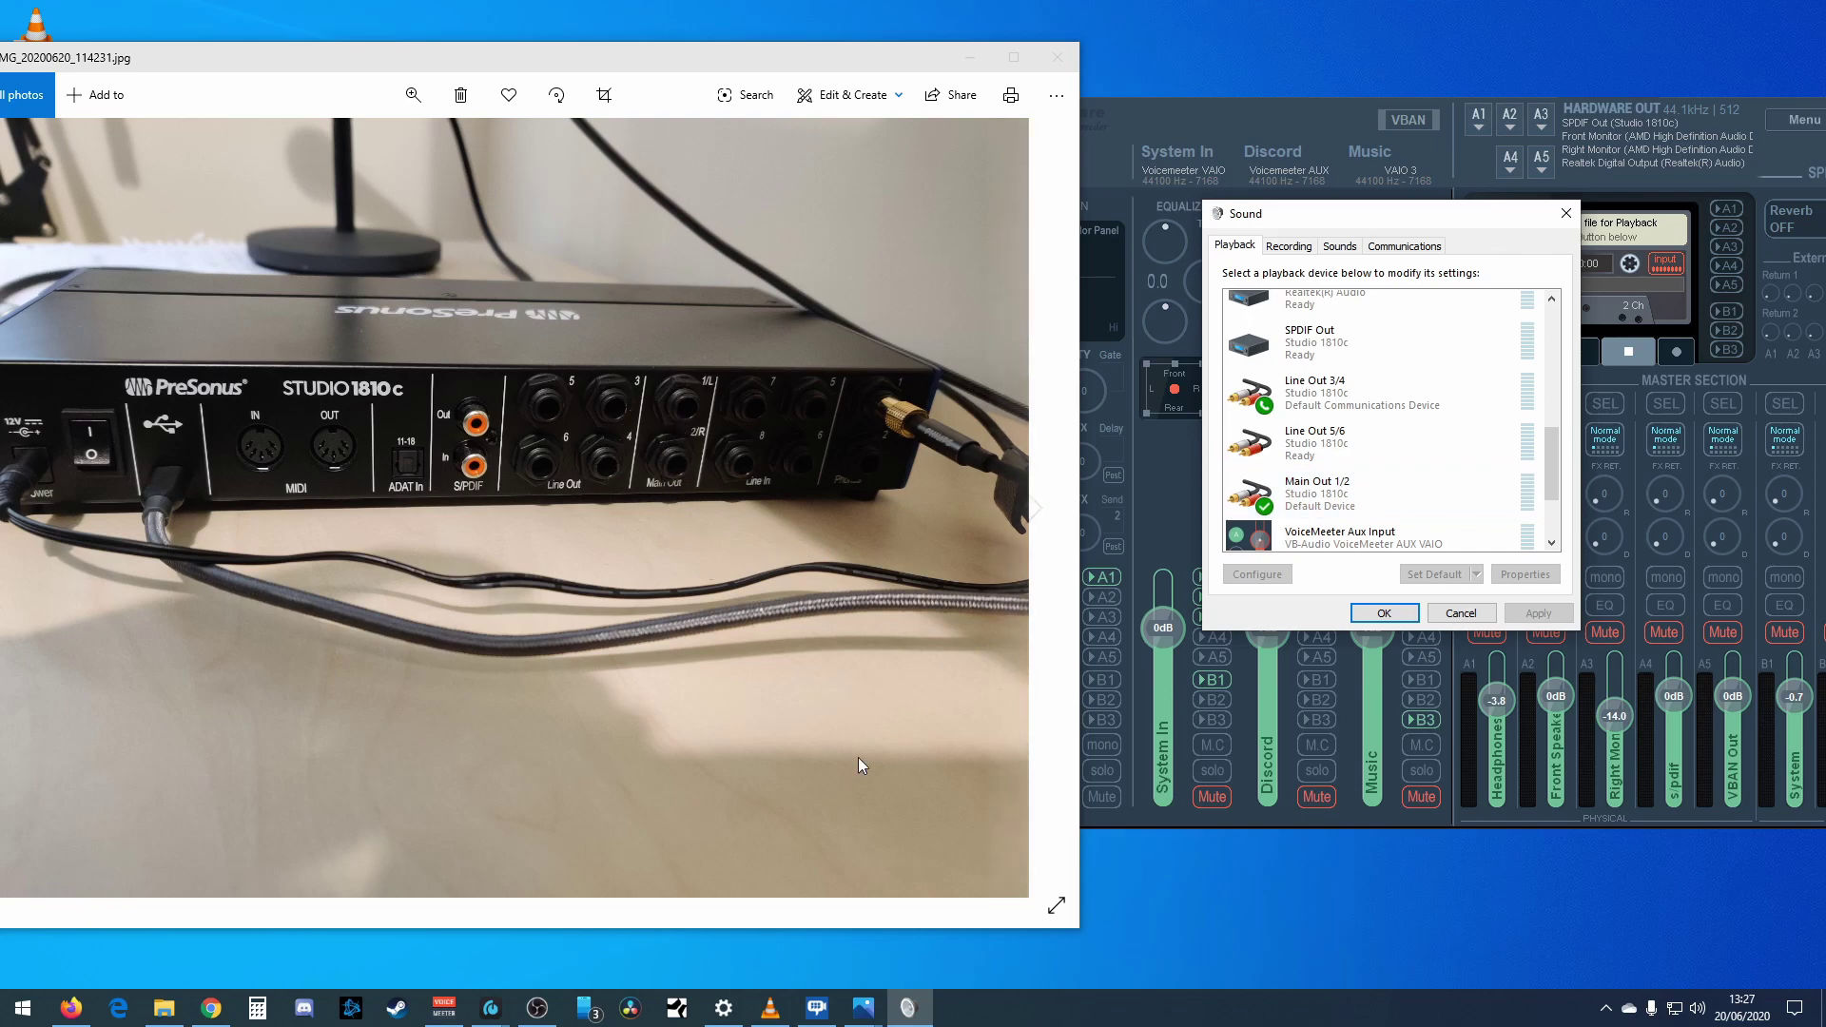
- Bring the Studio 1810c mixer back in front of the rear photo
left_click(495, 1013)
left_click(551, 932)
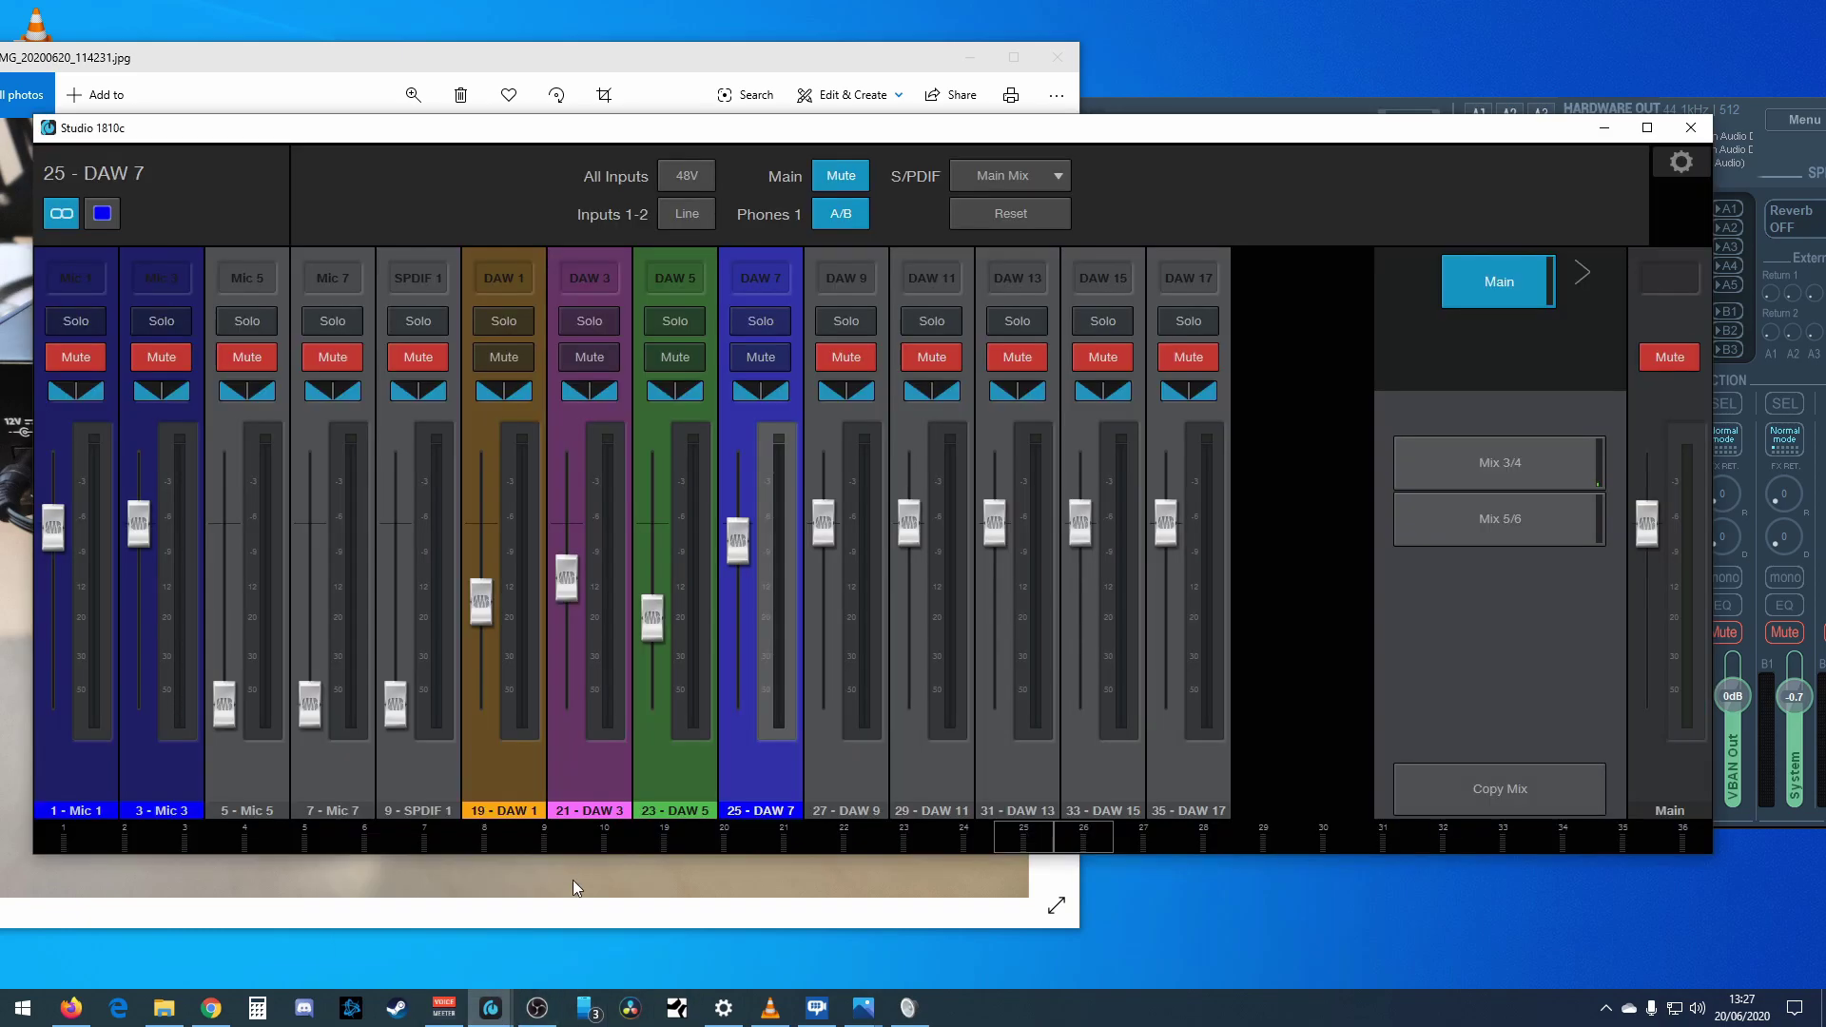
- Put away the interface's rear photo and place the Windows playback devices over the Studio 1810c mixer to compare them with its channels
left_click(1605, 127)
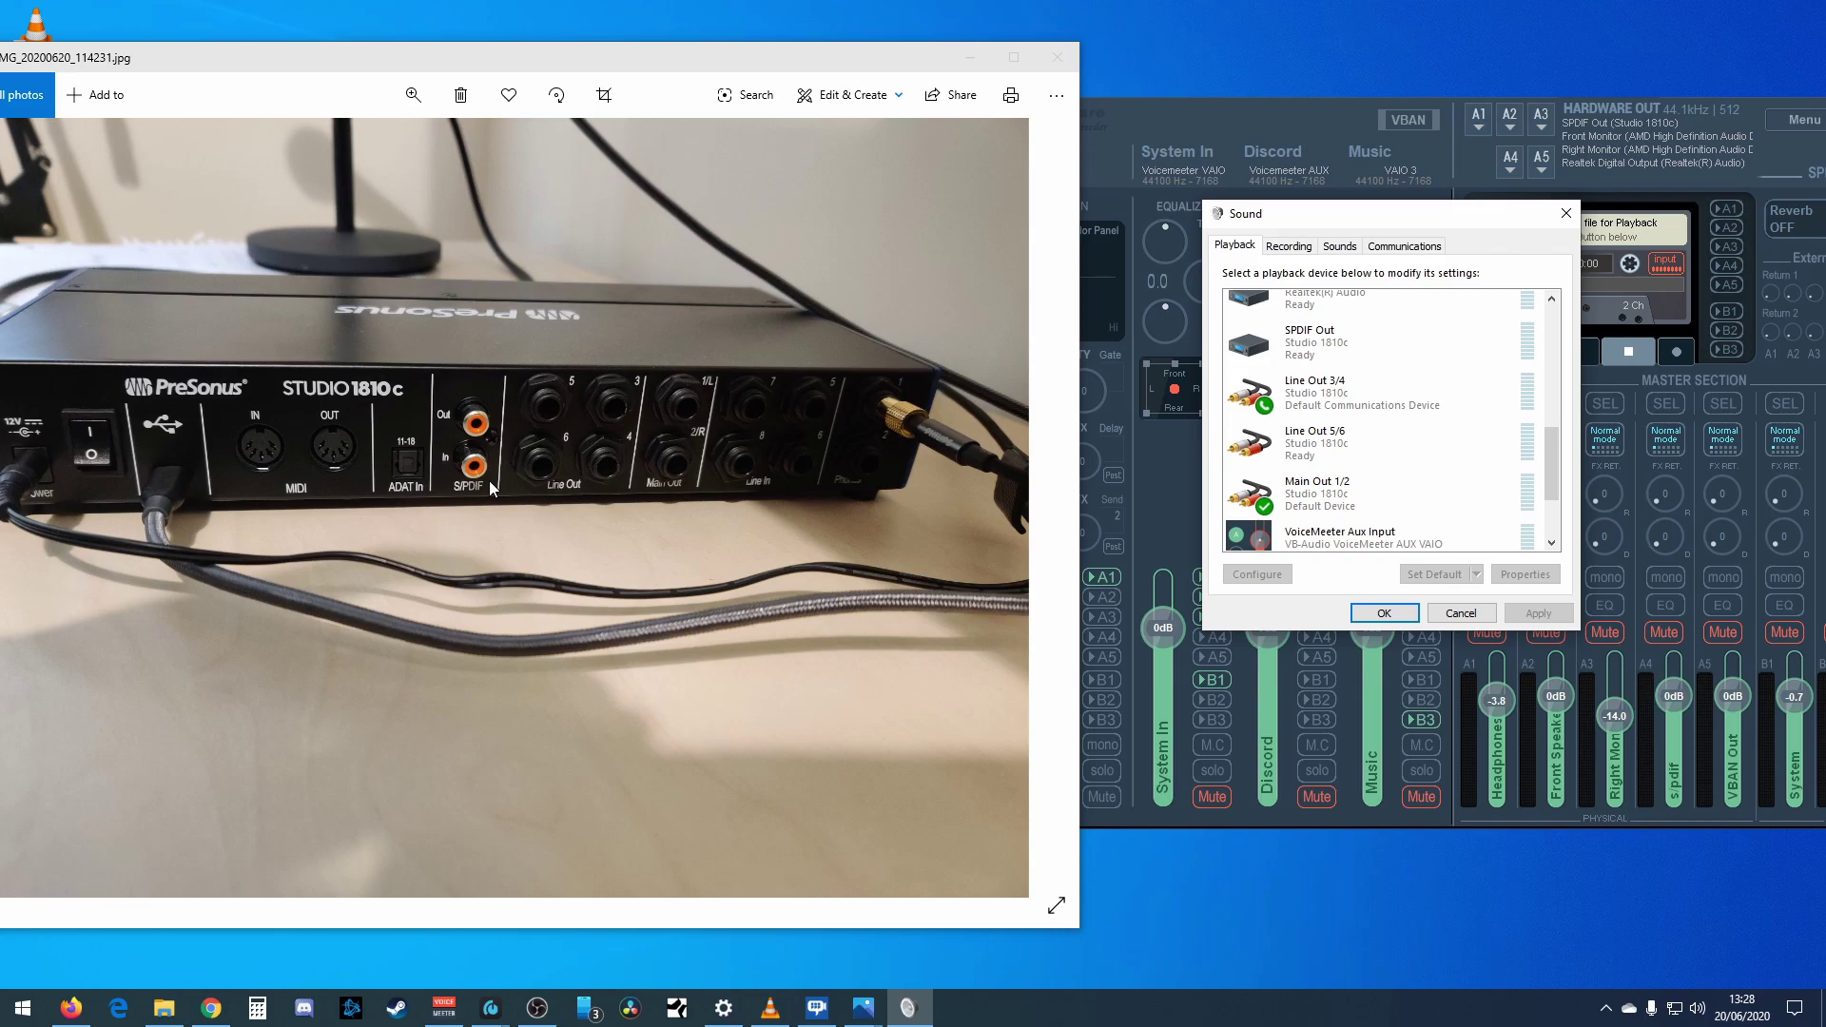
left_click(968, 55)
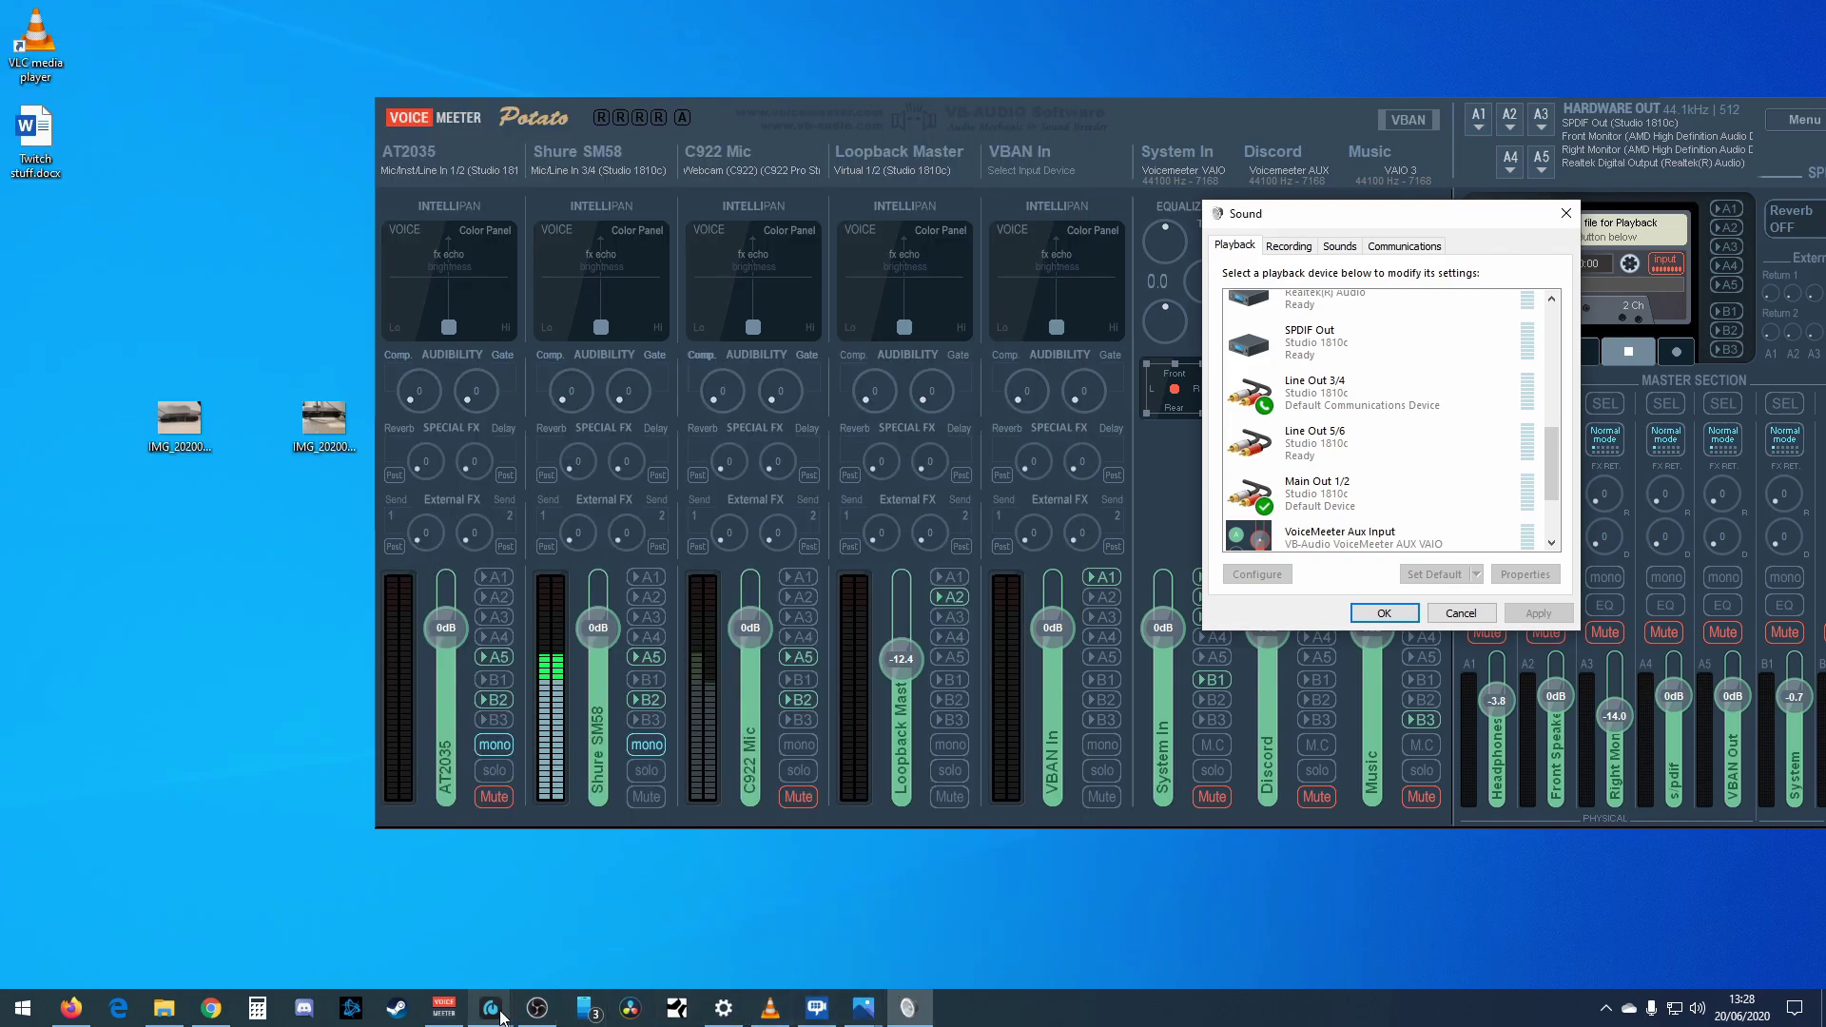
left_click(492, 1012)
left_click(583, 875)
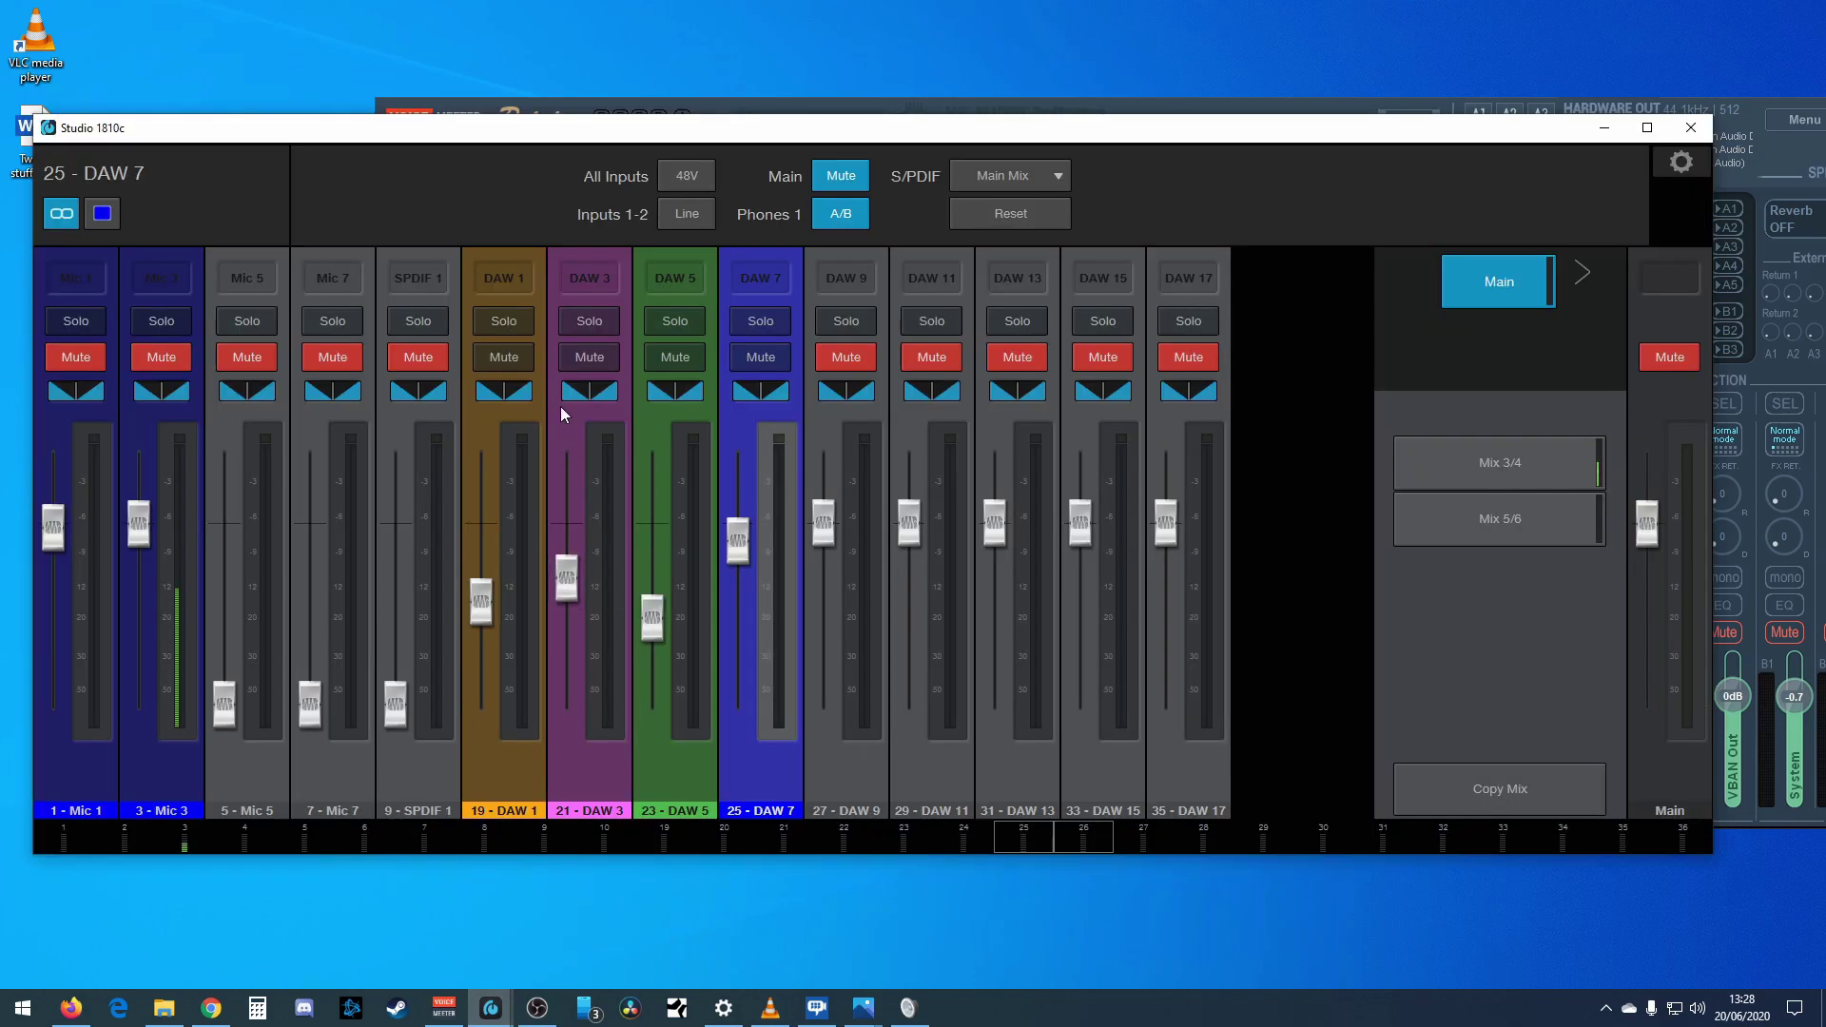
left_click(899, 998)
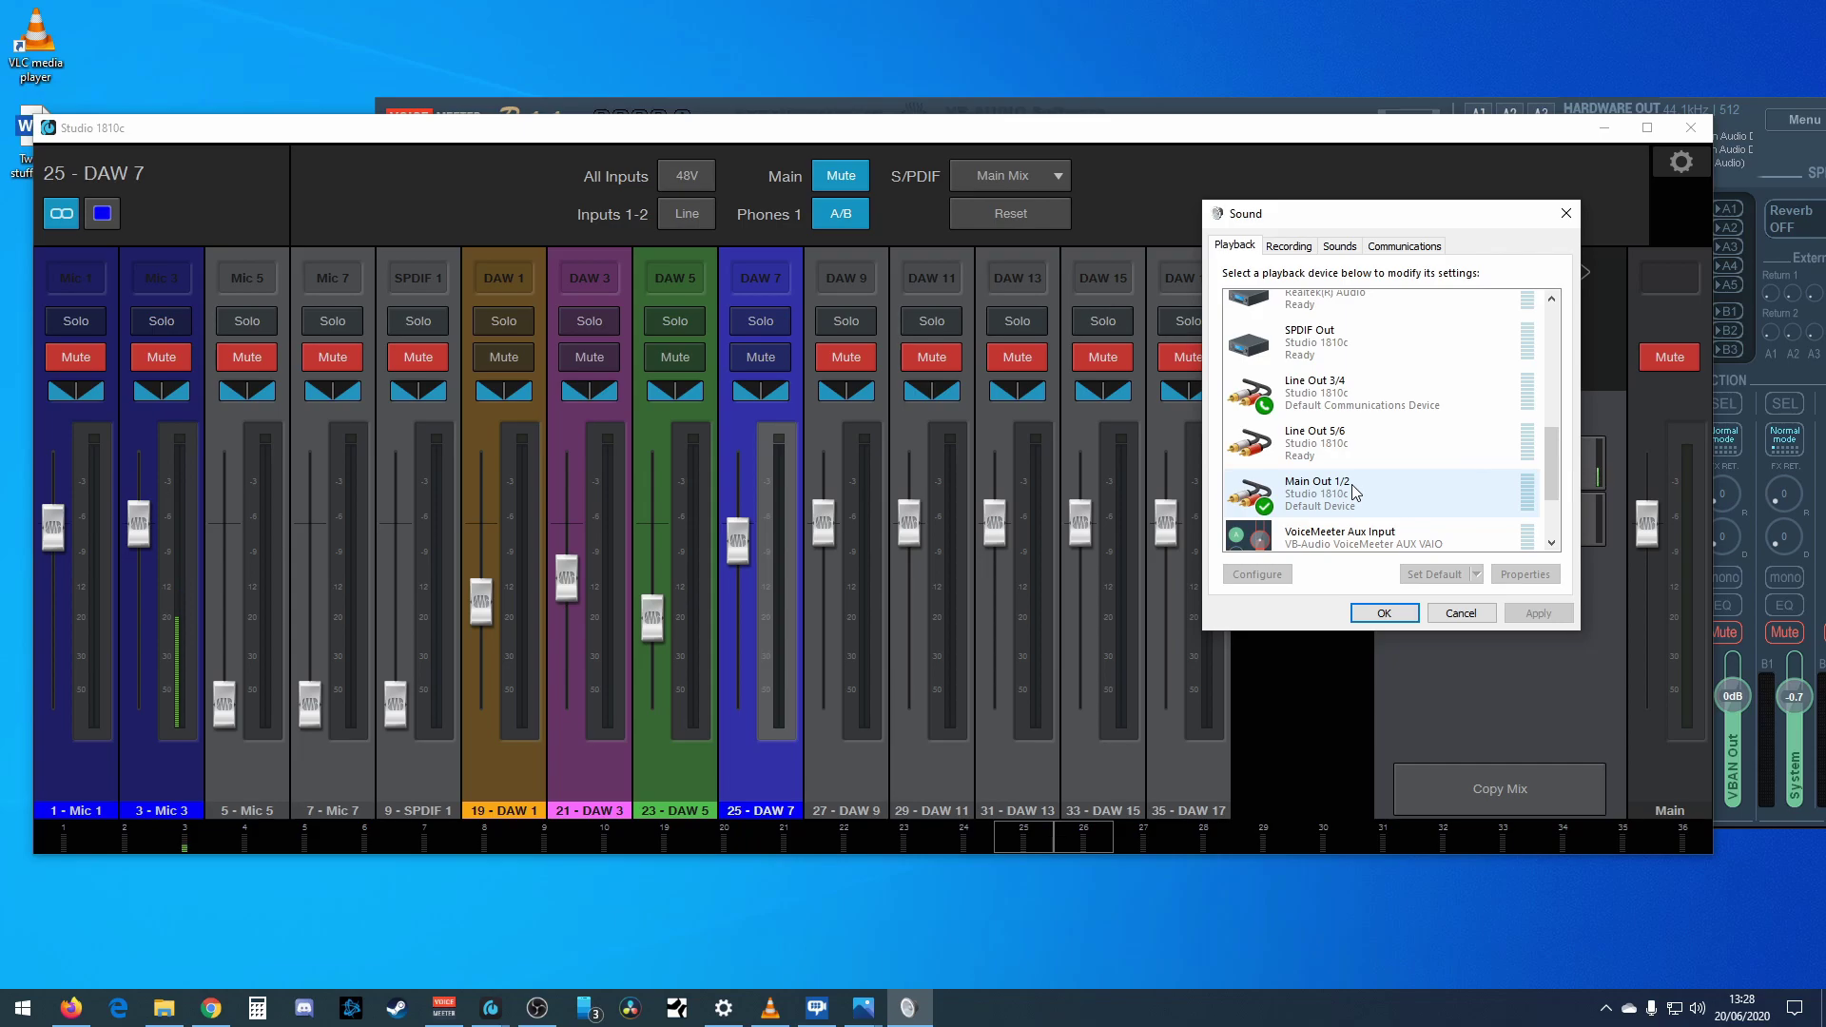
- Move the Studio 1810c mixer down and bring the whole Voicemeeter Potato window in front of it
left_click_drag(1441, 139, 1523, 249)
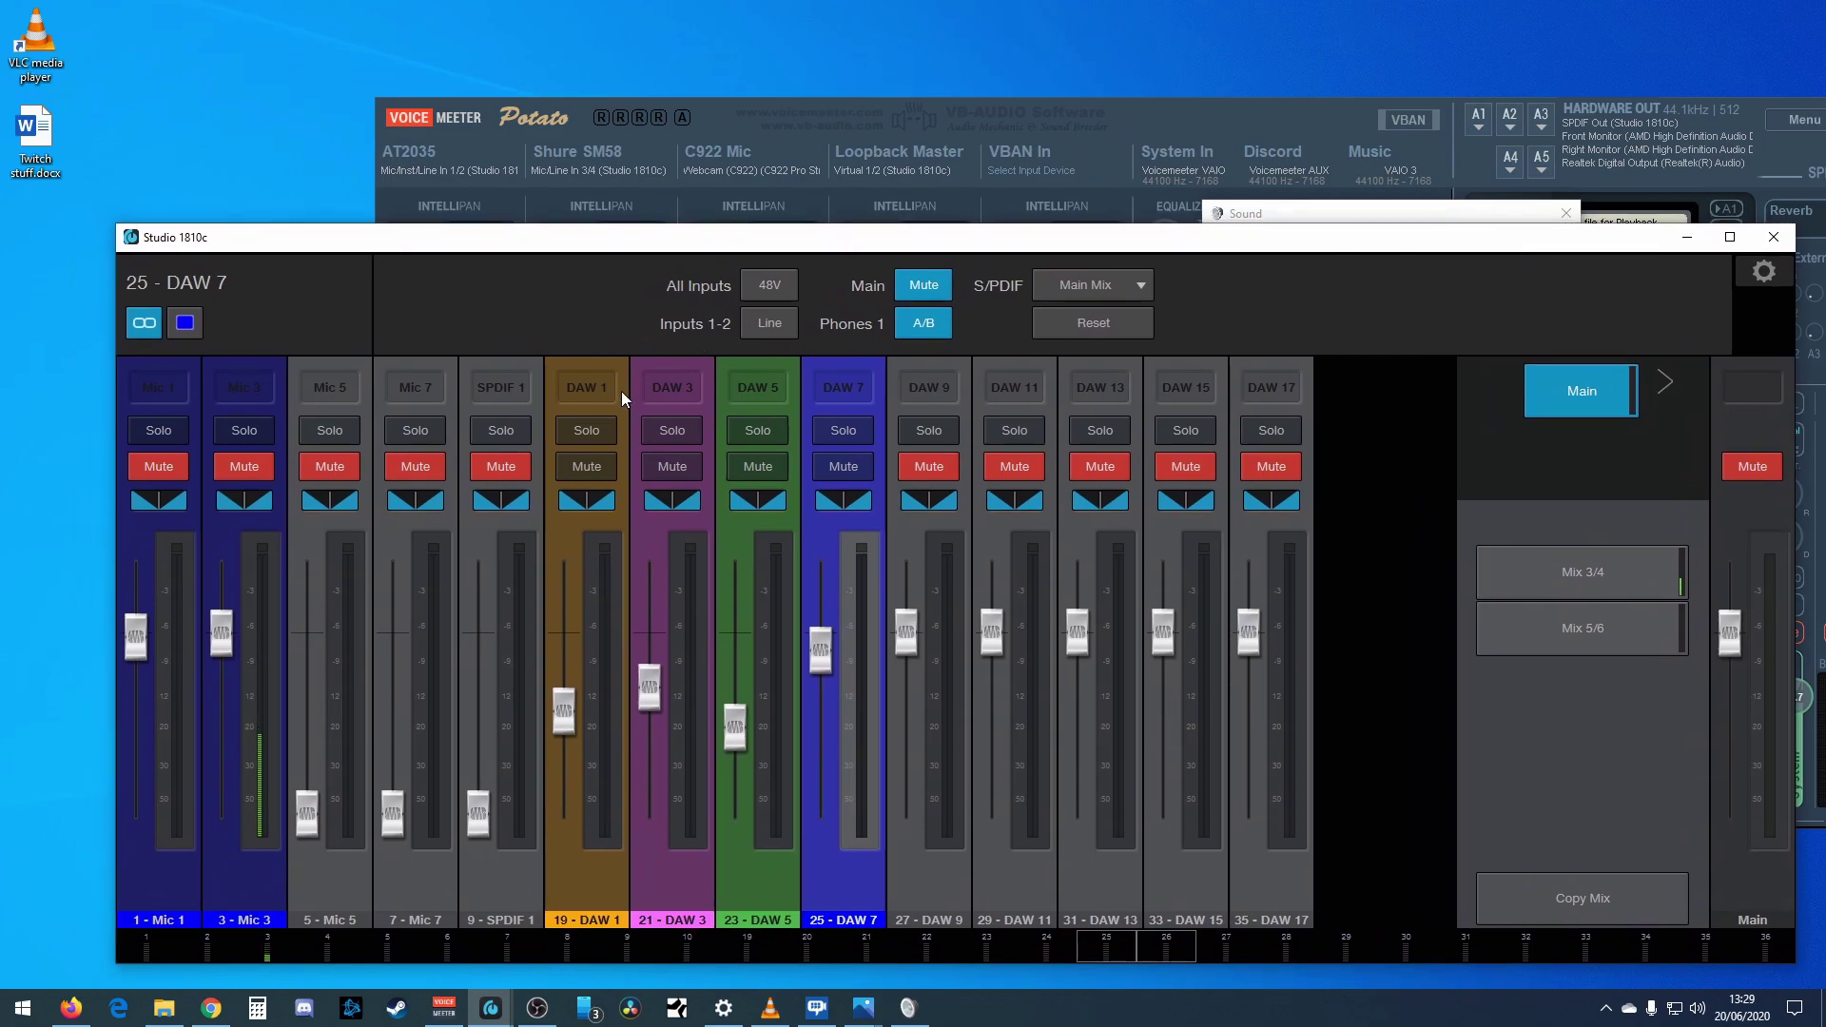
left_click(1128, 106)
left_click_drag(1193, 111, 832, 67)
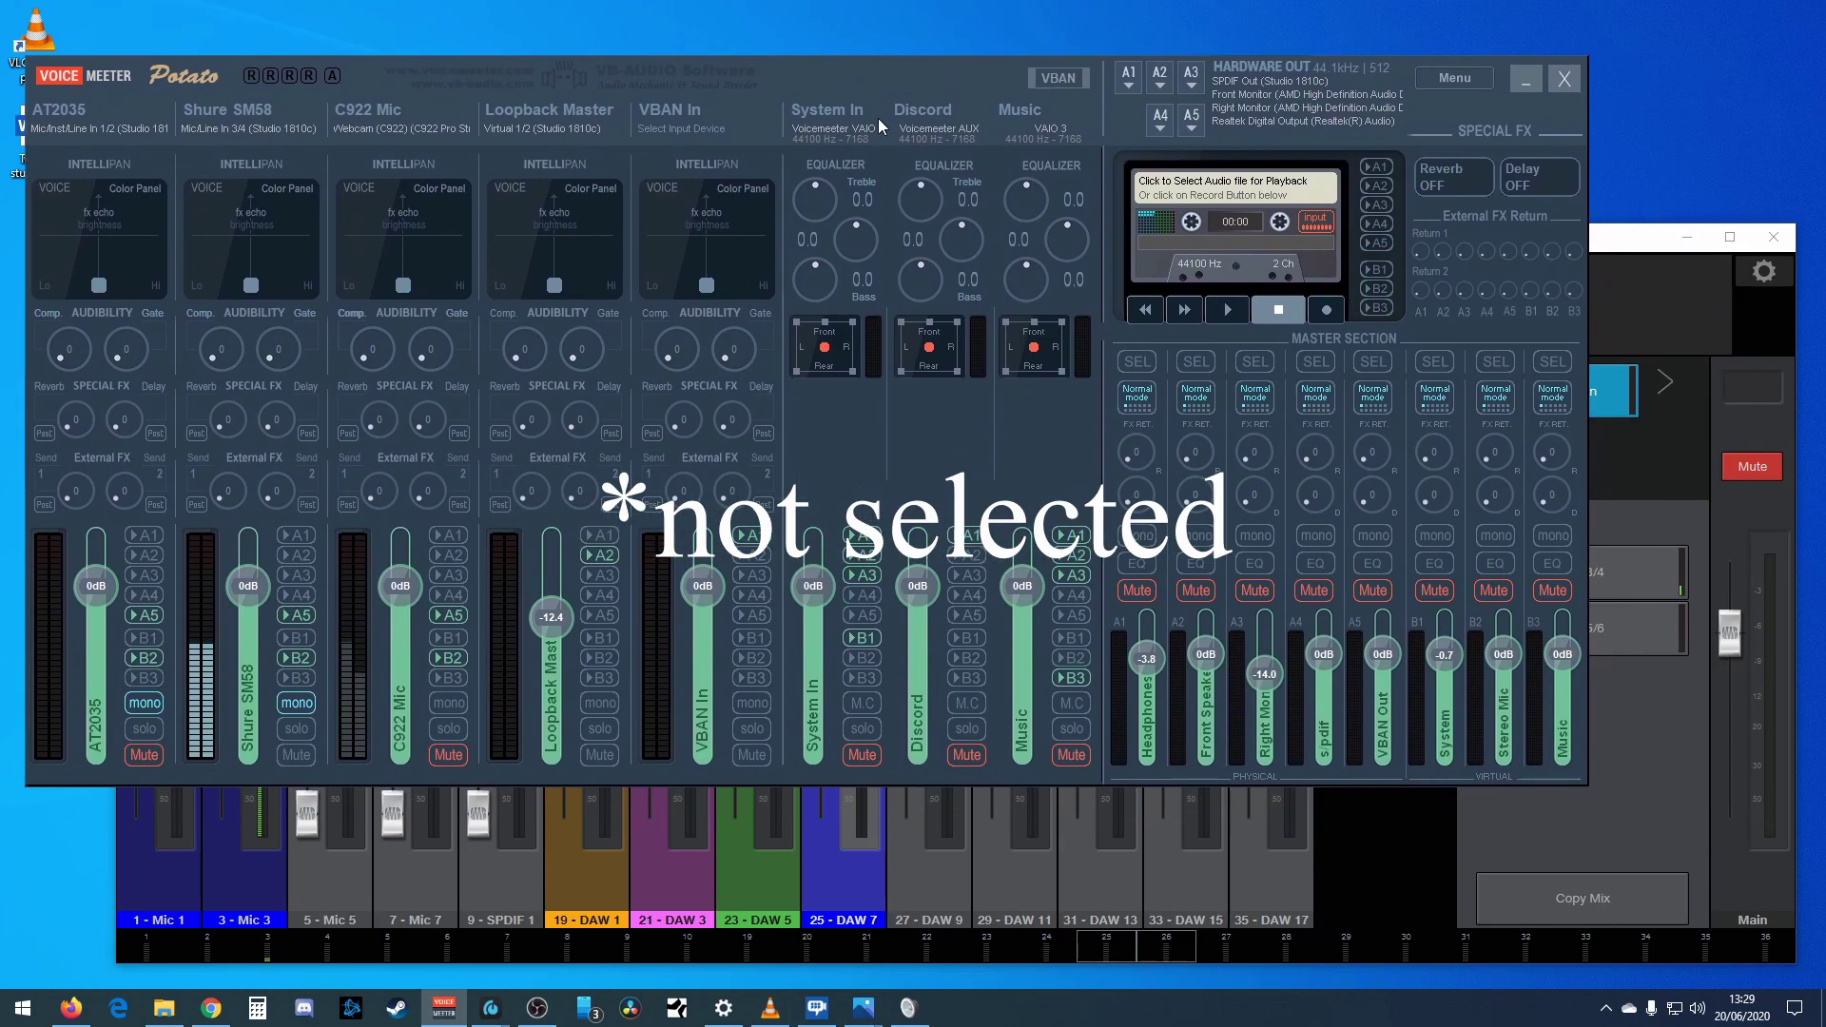
- Examine the devices offered for hardware output A1 and for the AT2035 input in Voicemeeter Potato
left_click(1132, 88)
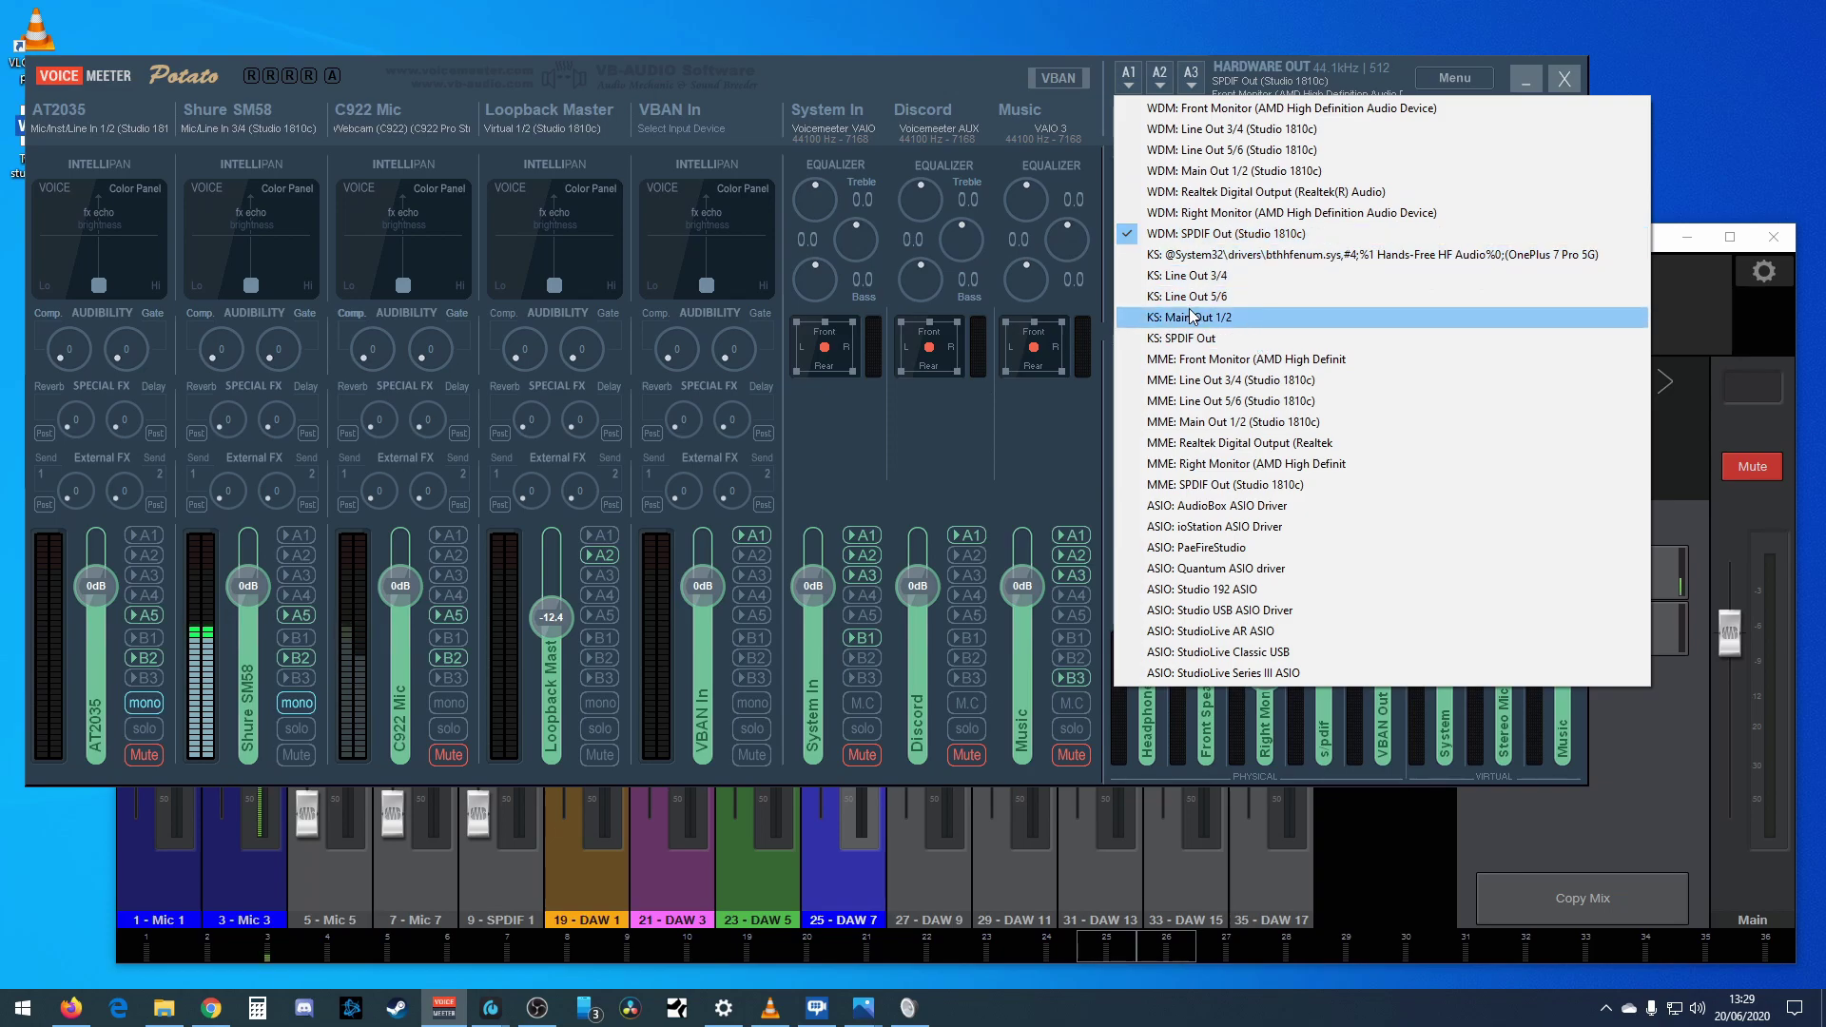
left_click(110, 107)
left_click(110, 107)
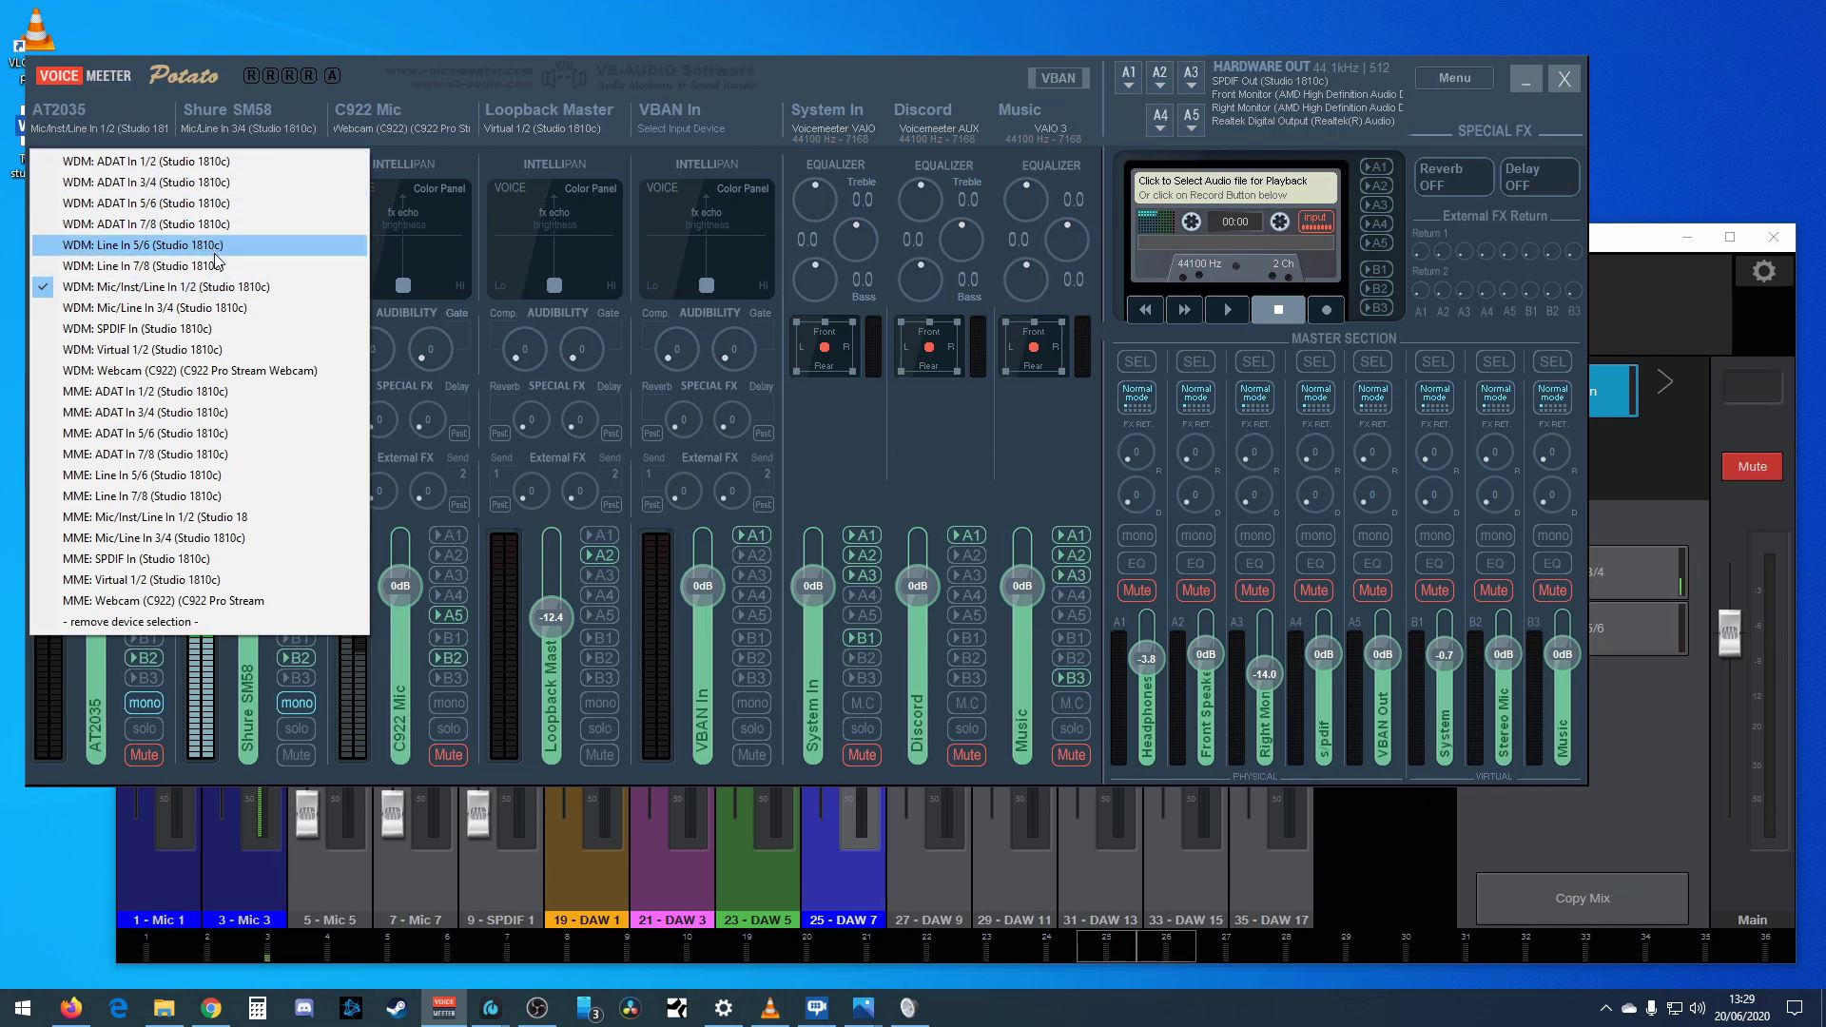
left_click(1172, 136)
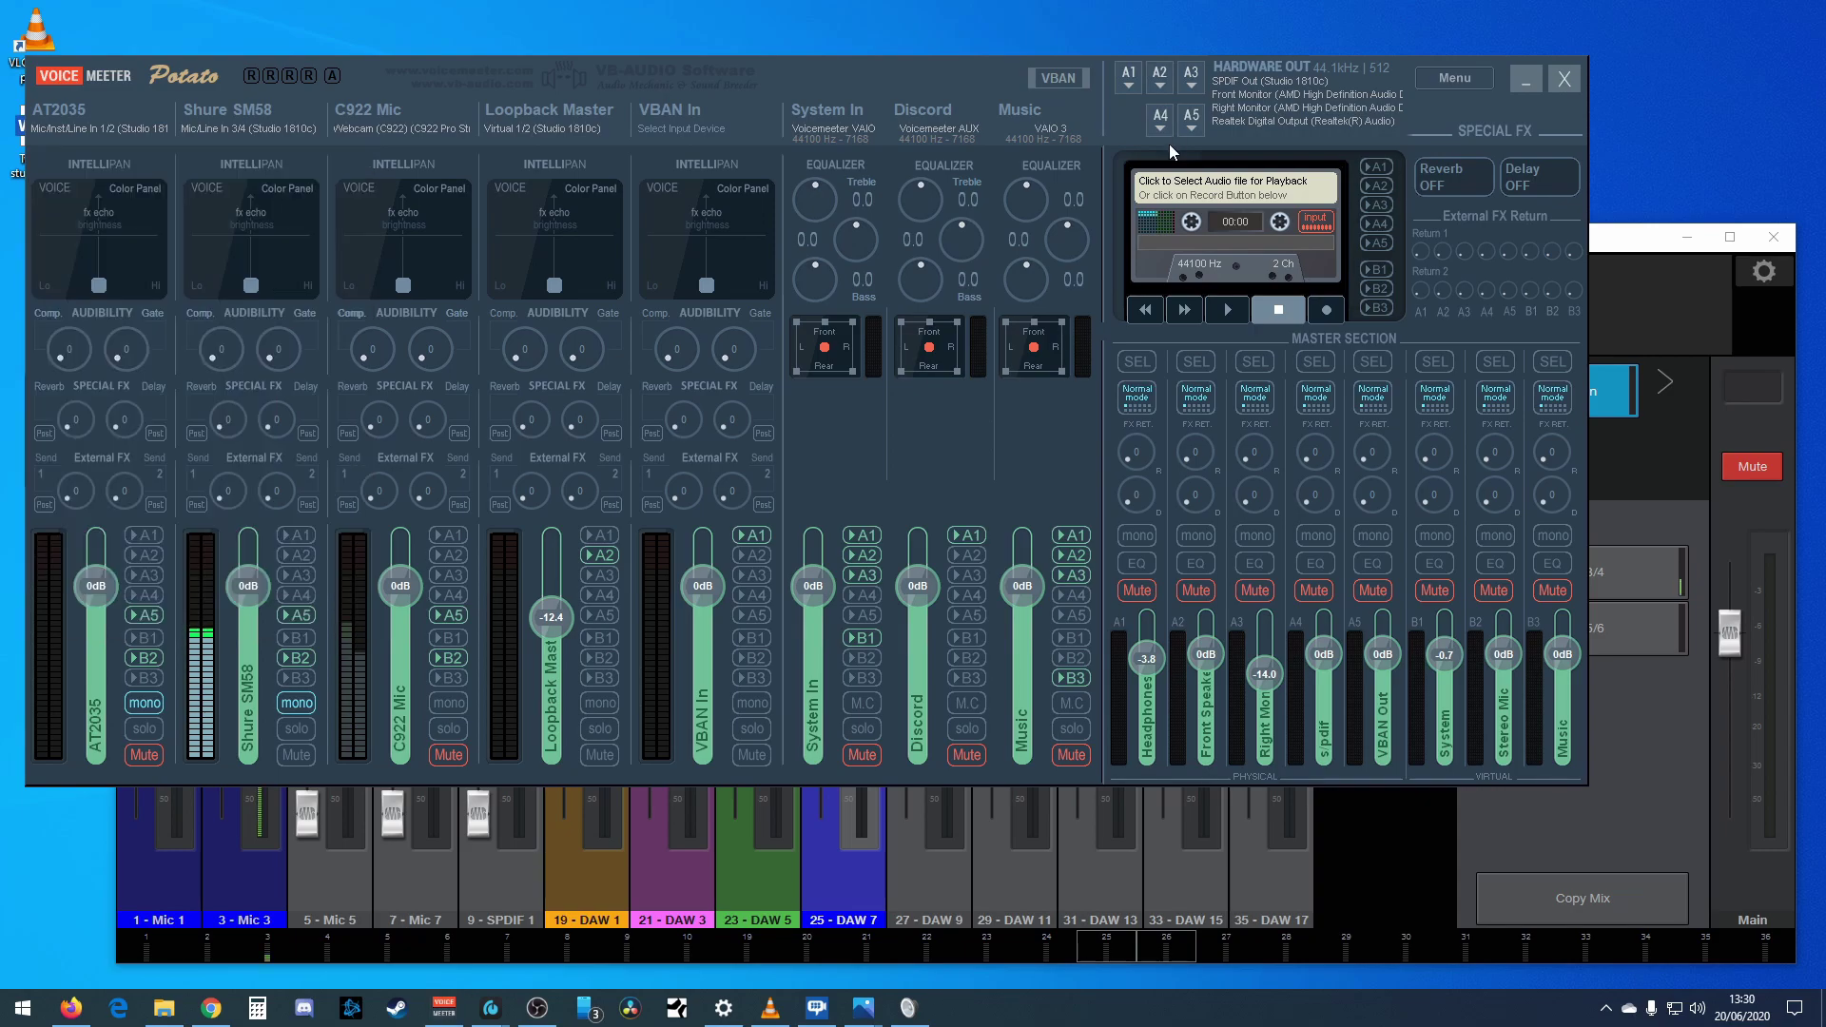
- Select WDM: SPDIF Out (Studio 1810c) as hardware output A1
left_click(1129, 79)
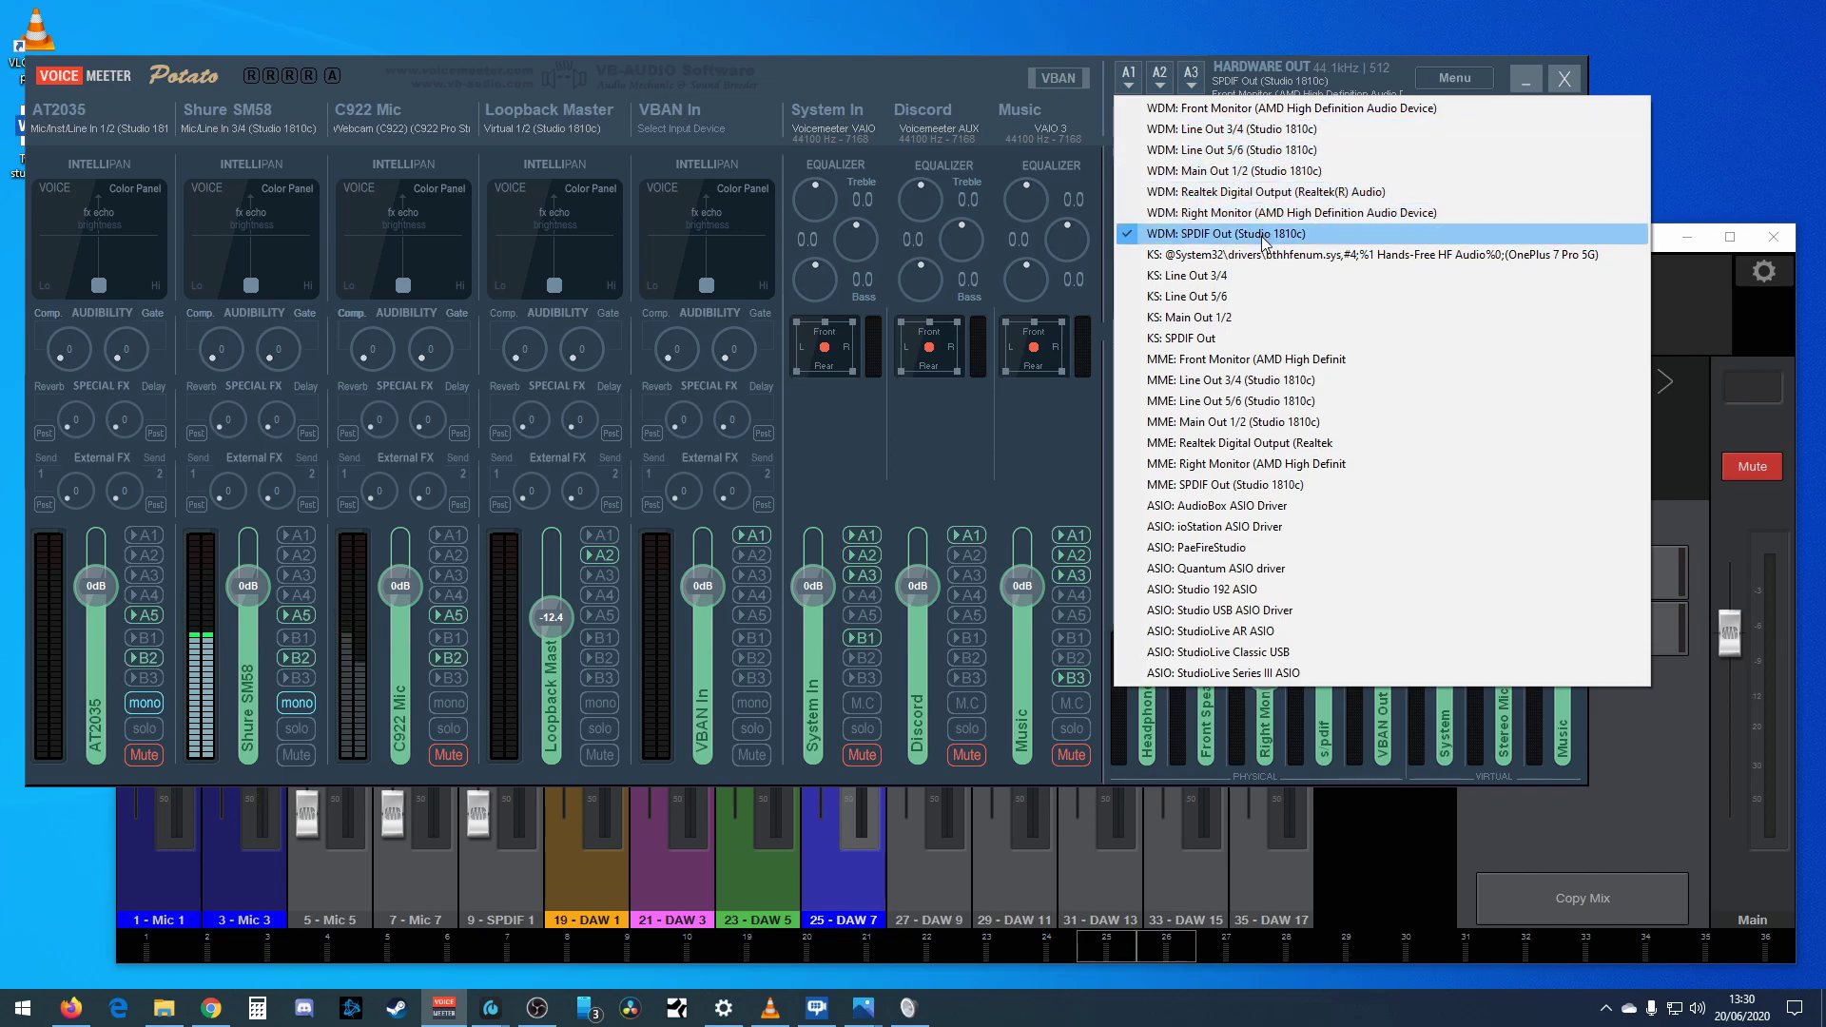
left_click(1190, 234)
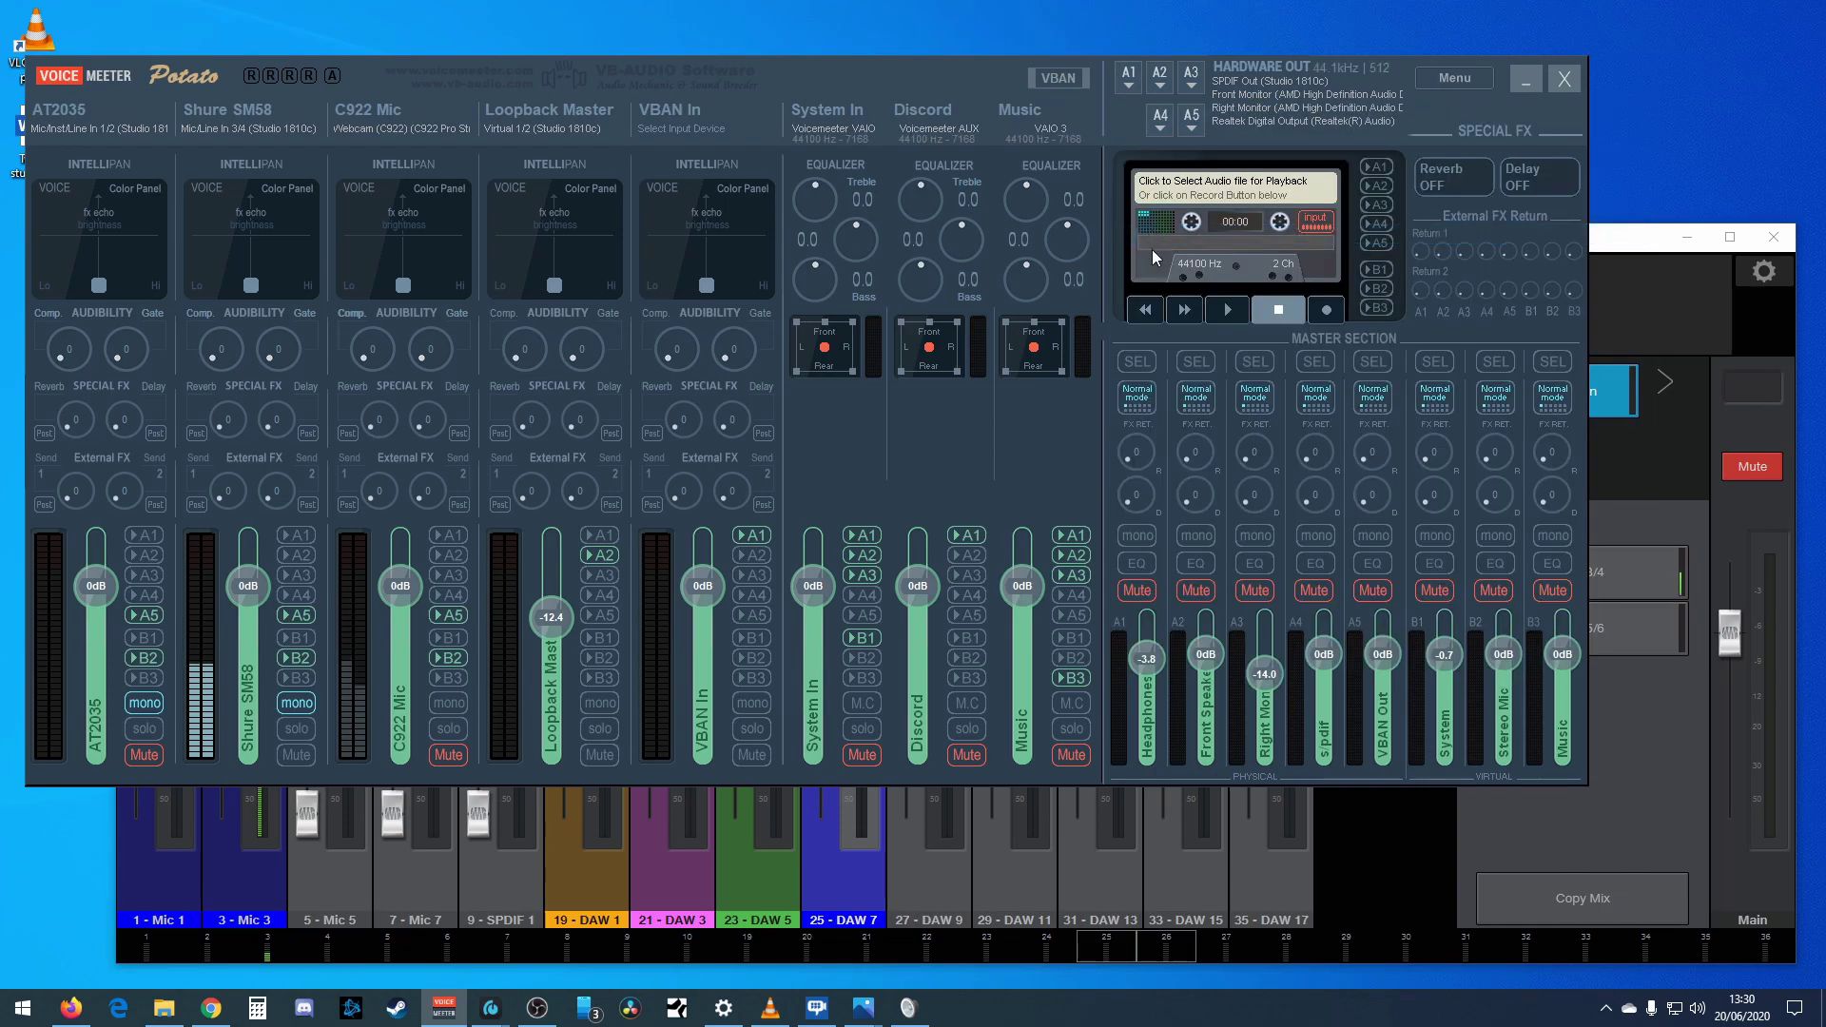
- Bring the Studio 1810c mixer forward to view its DAW 7 channel, and minimise the mixer again
left_click(1362, 856)
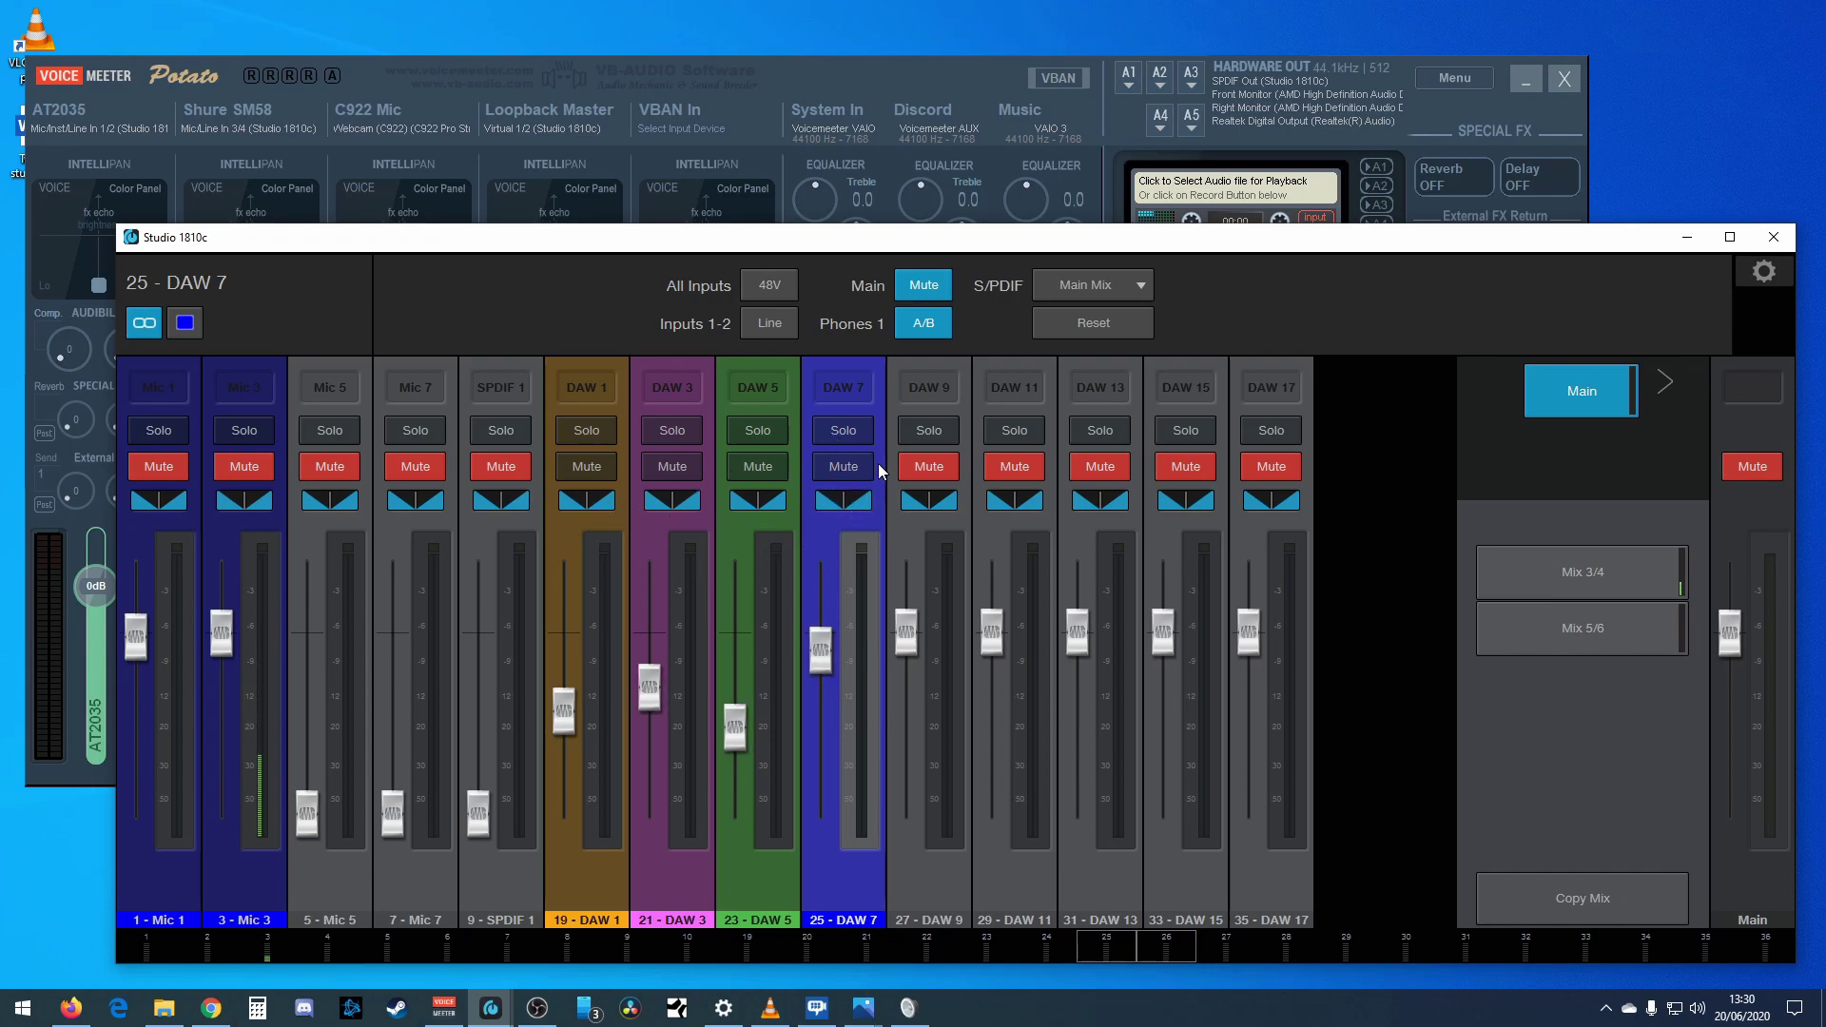
left_click_drag(1011, 244, 966, 221)
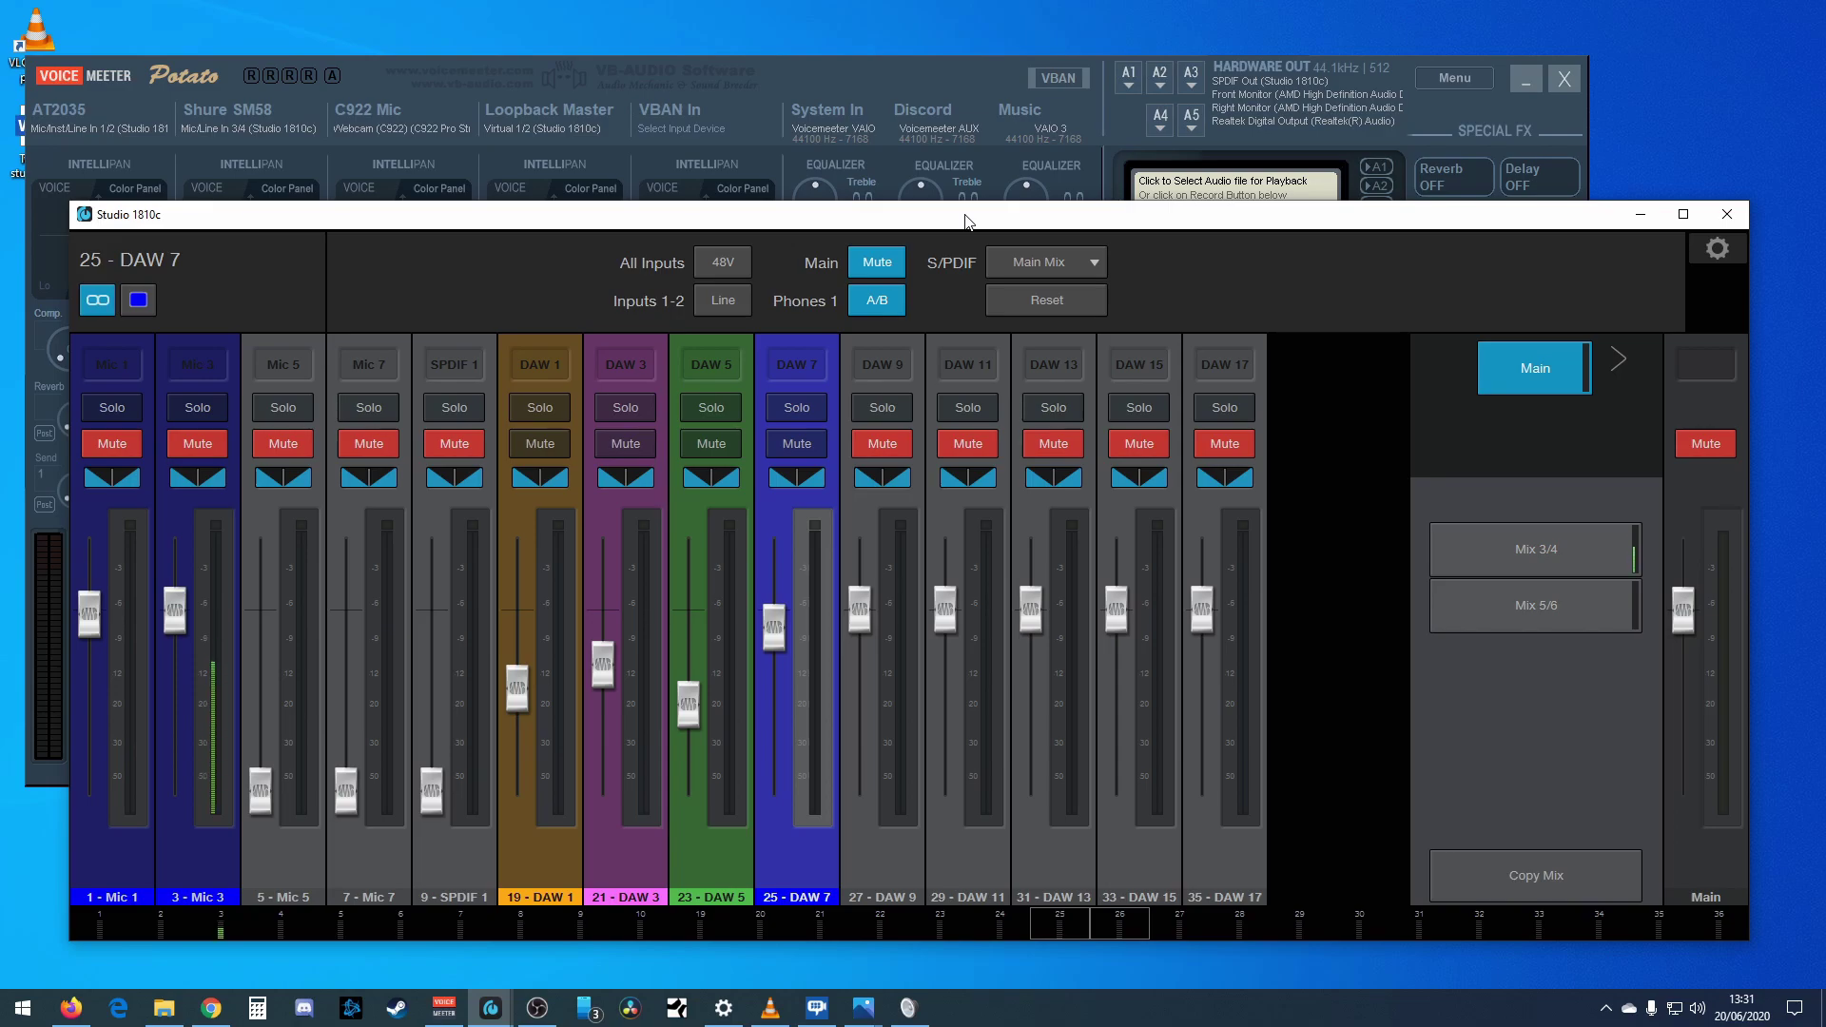
key("super+Down")
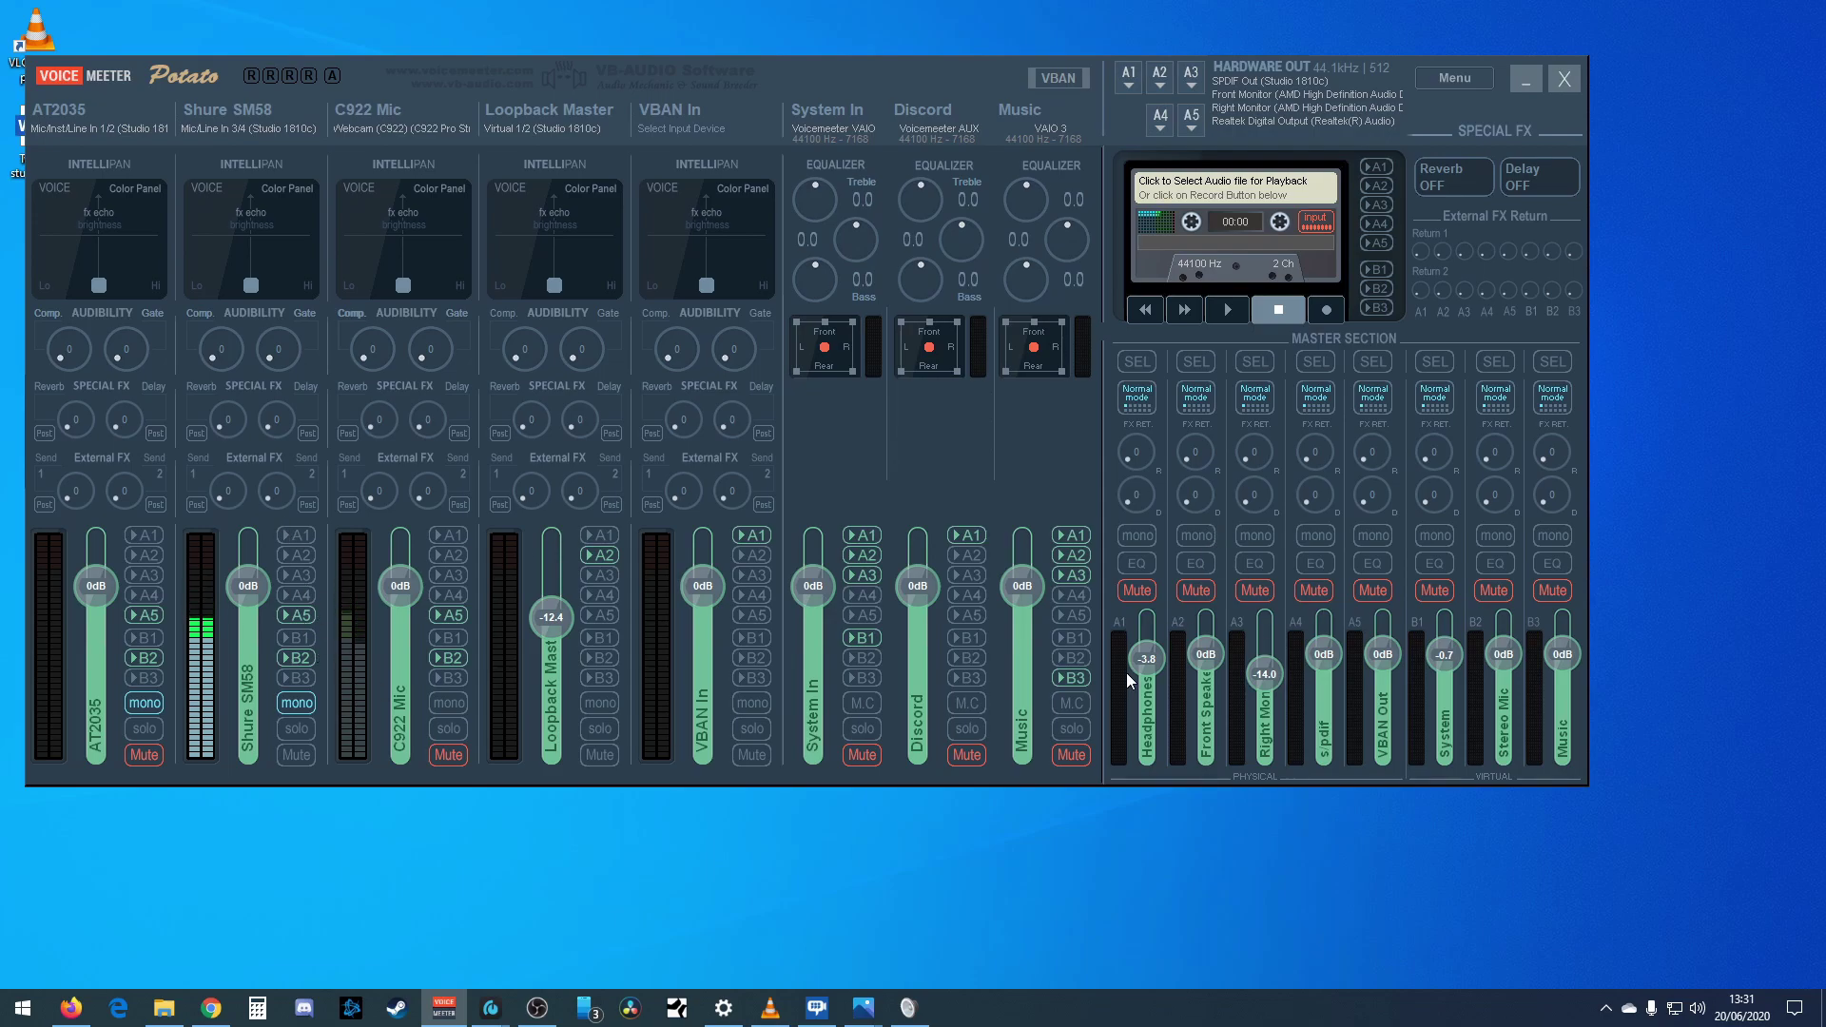
- Open the label of master bus A1 for editing and close it without renaming the bus
double_click(1149, 738)
left_click(1224, 757)
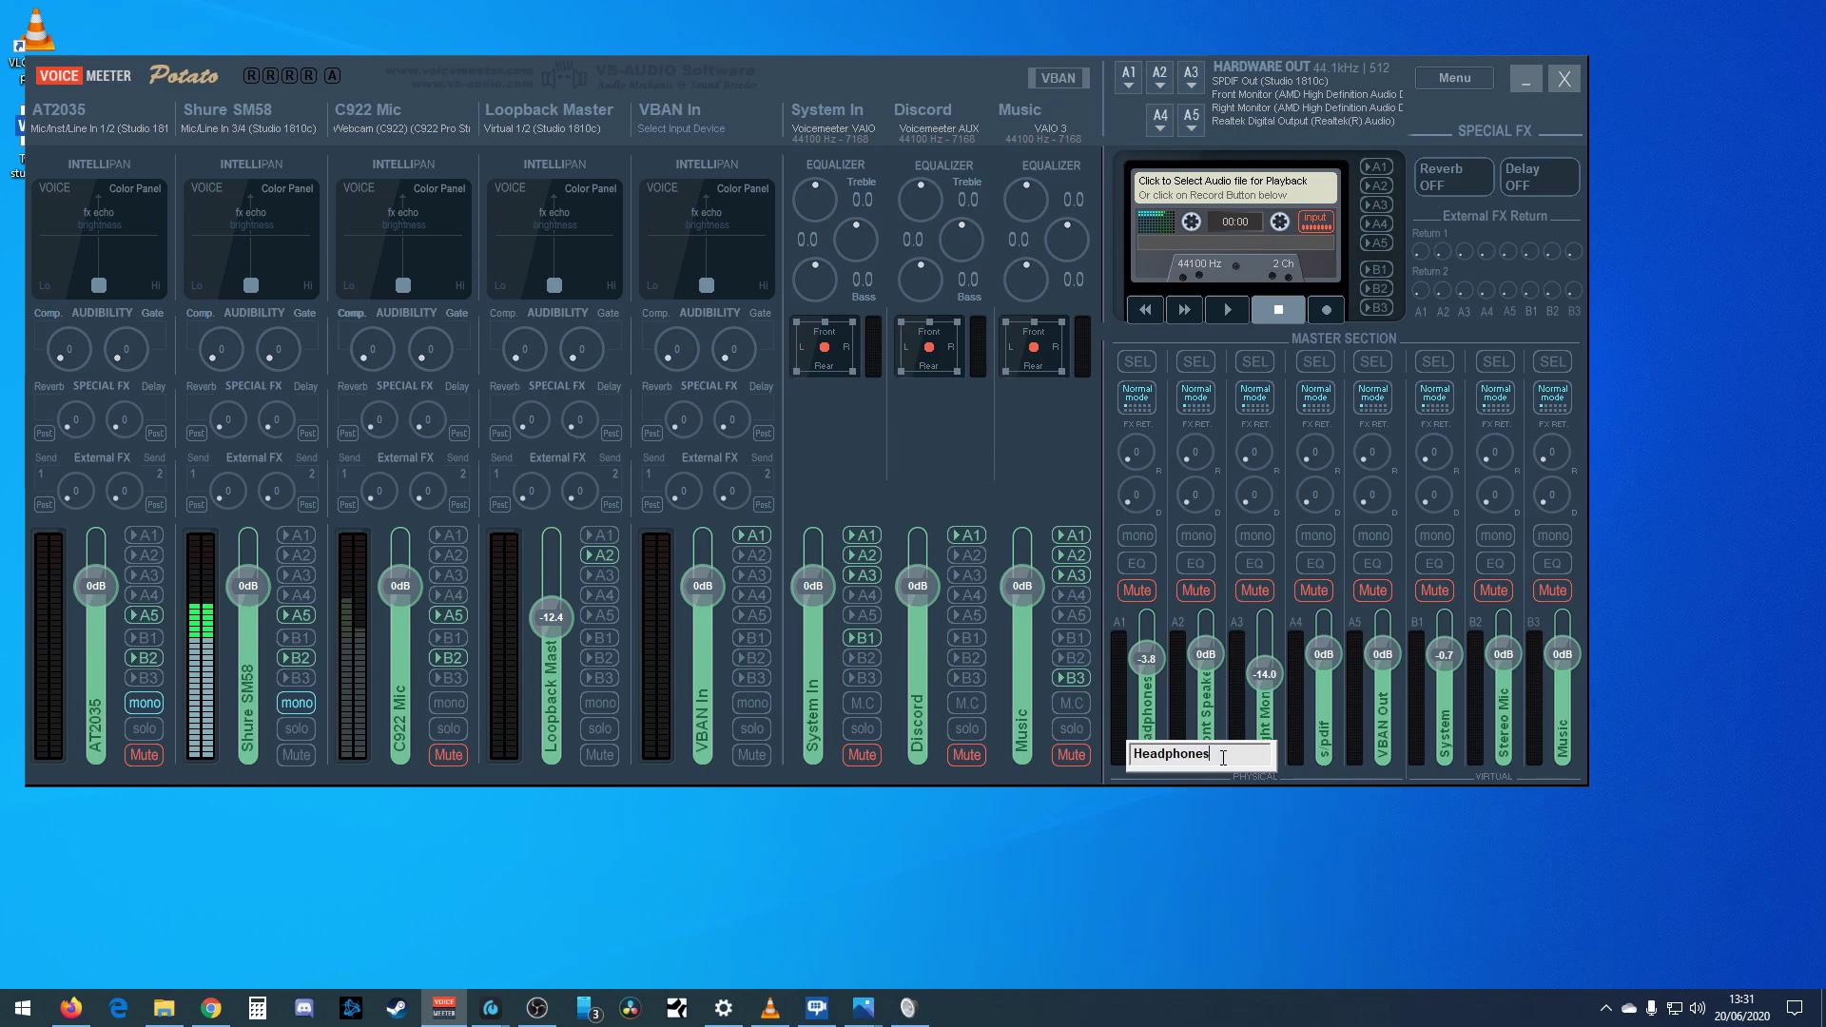
left_click_drag(1233, 758, 1150, 758)
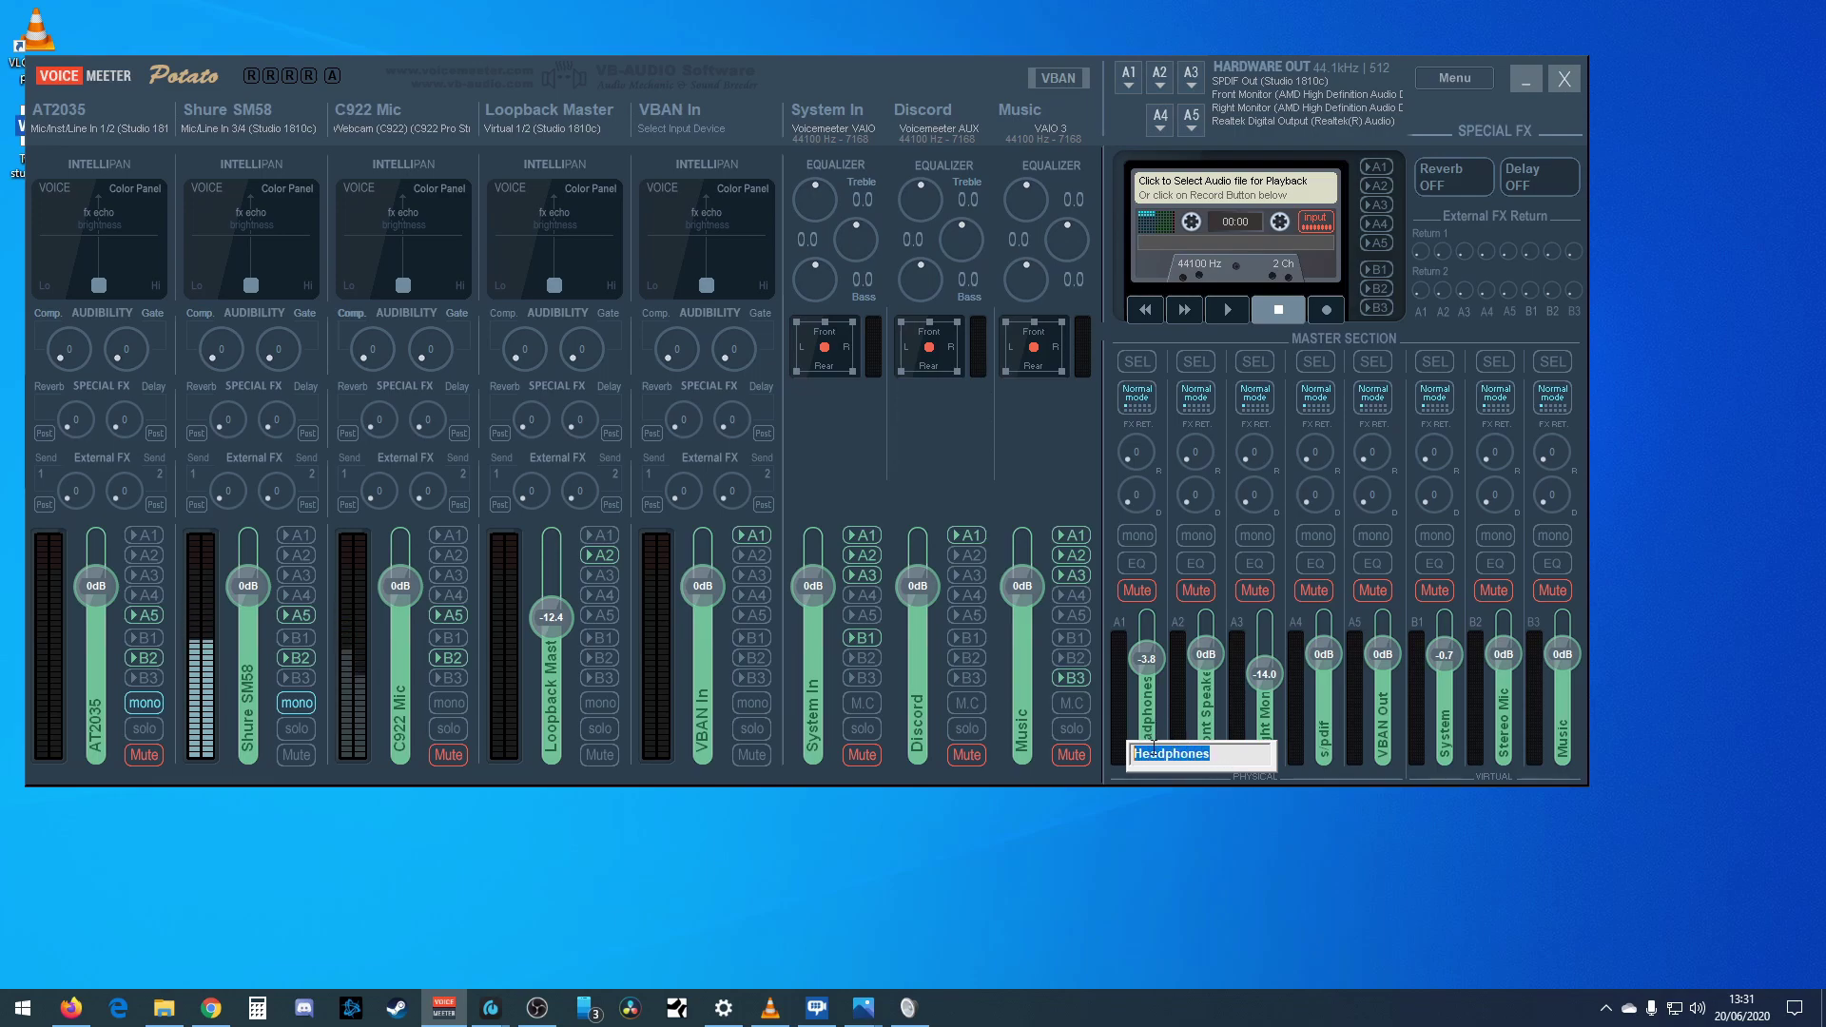
left_click(1233, 761)
left_click(1305, 789)
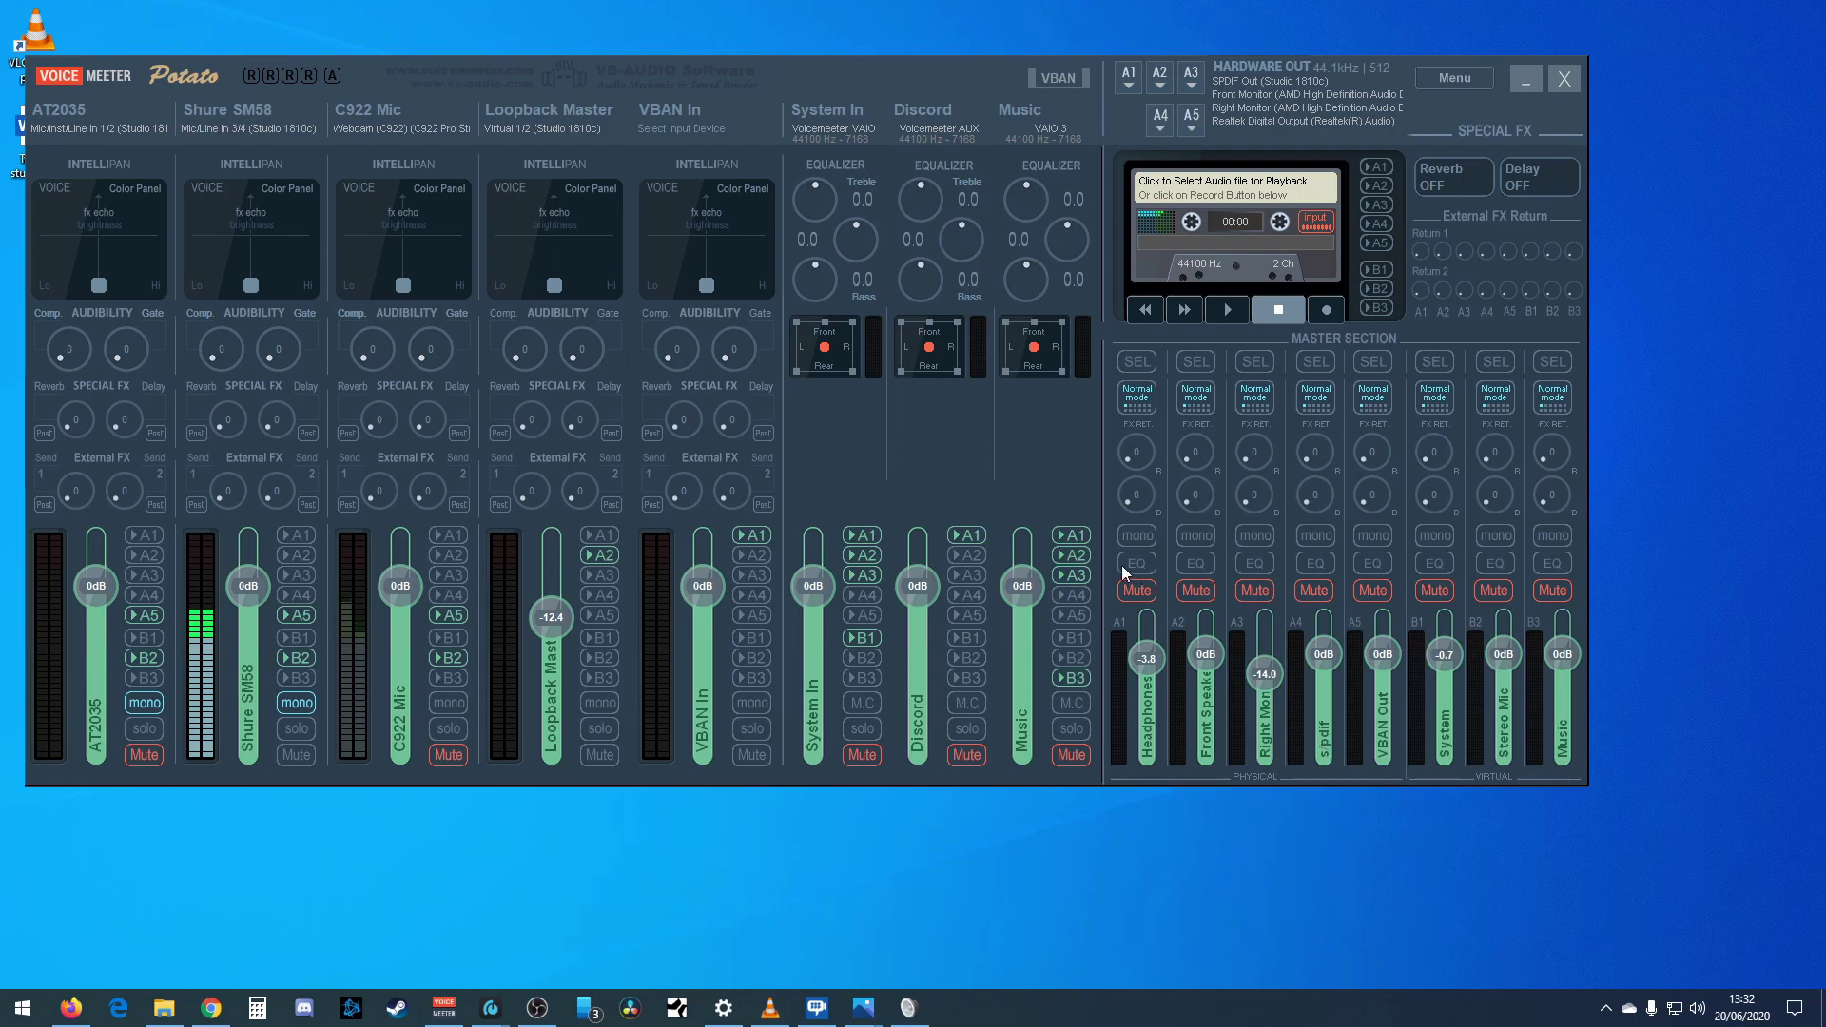
- Check the device choices for A1, unmute master bus A1, and route the Shure SM58 input to A1
left_click(1128, 83)
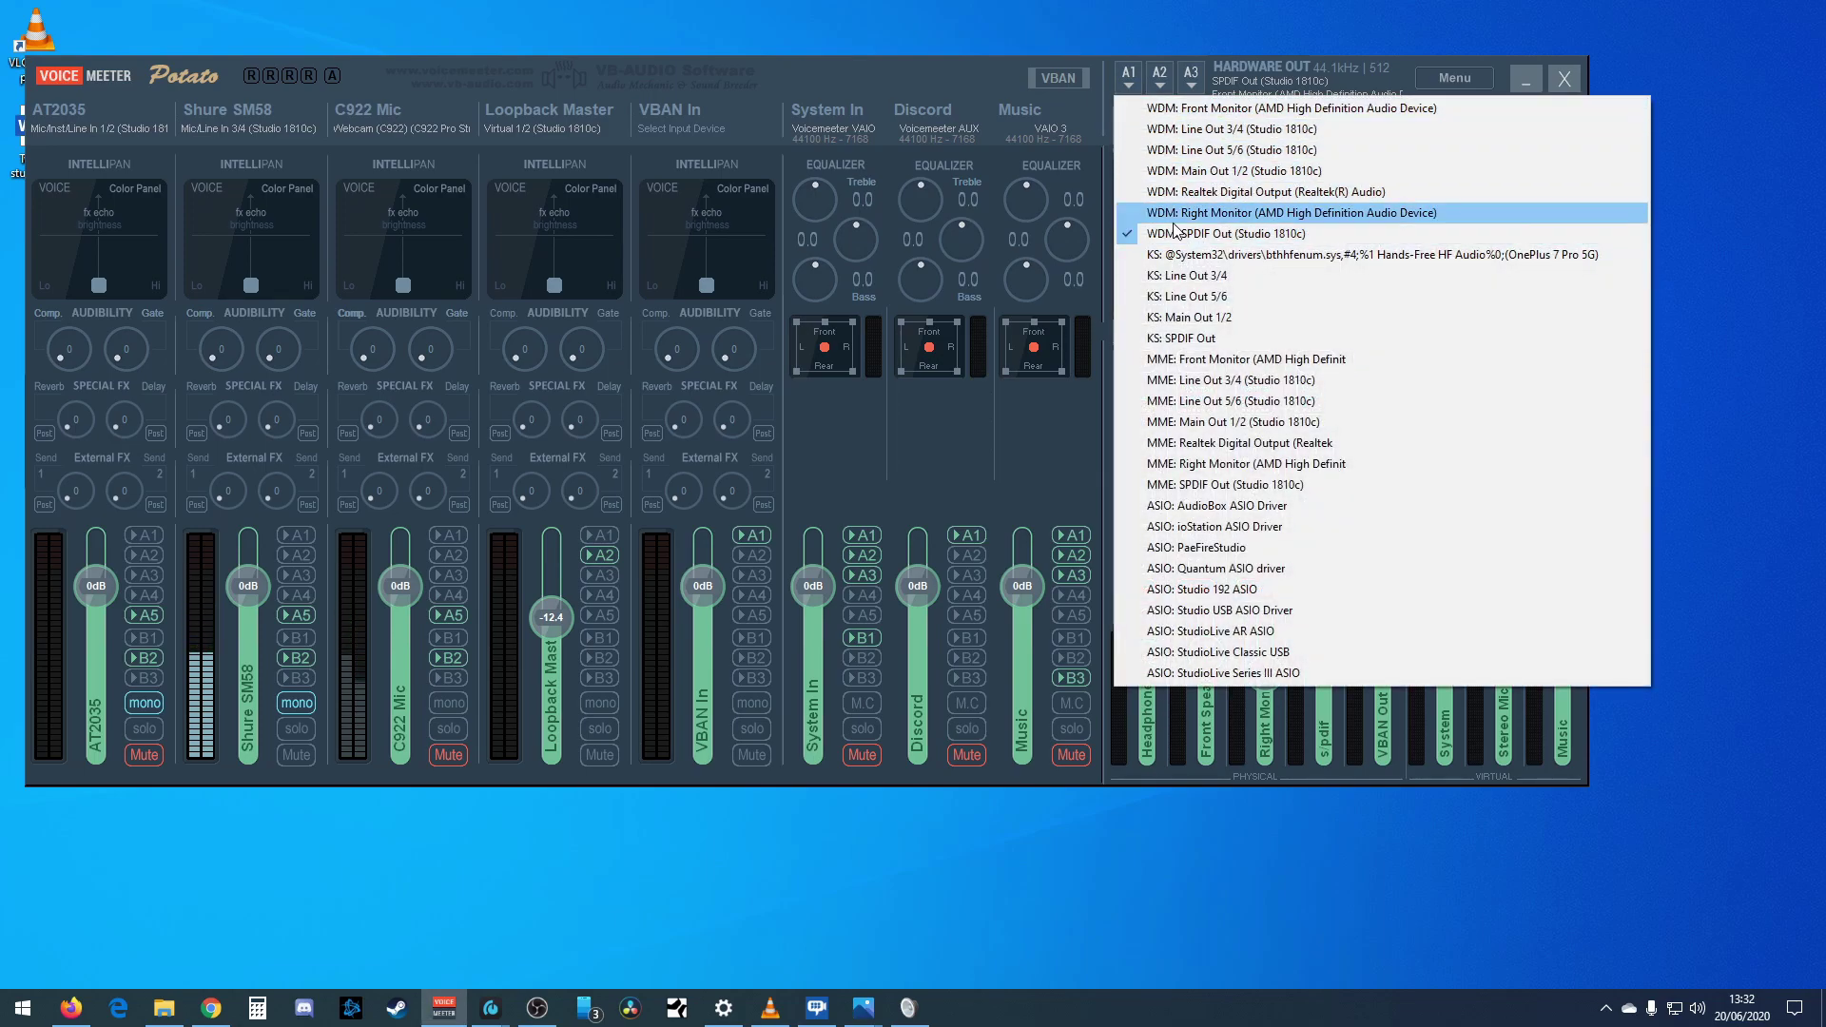
left_click(1710, 335)
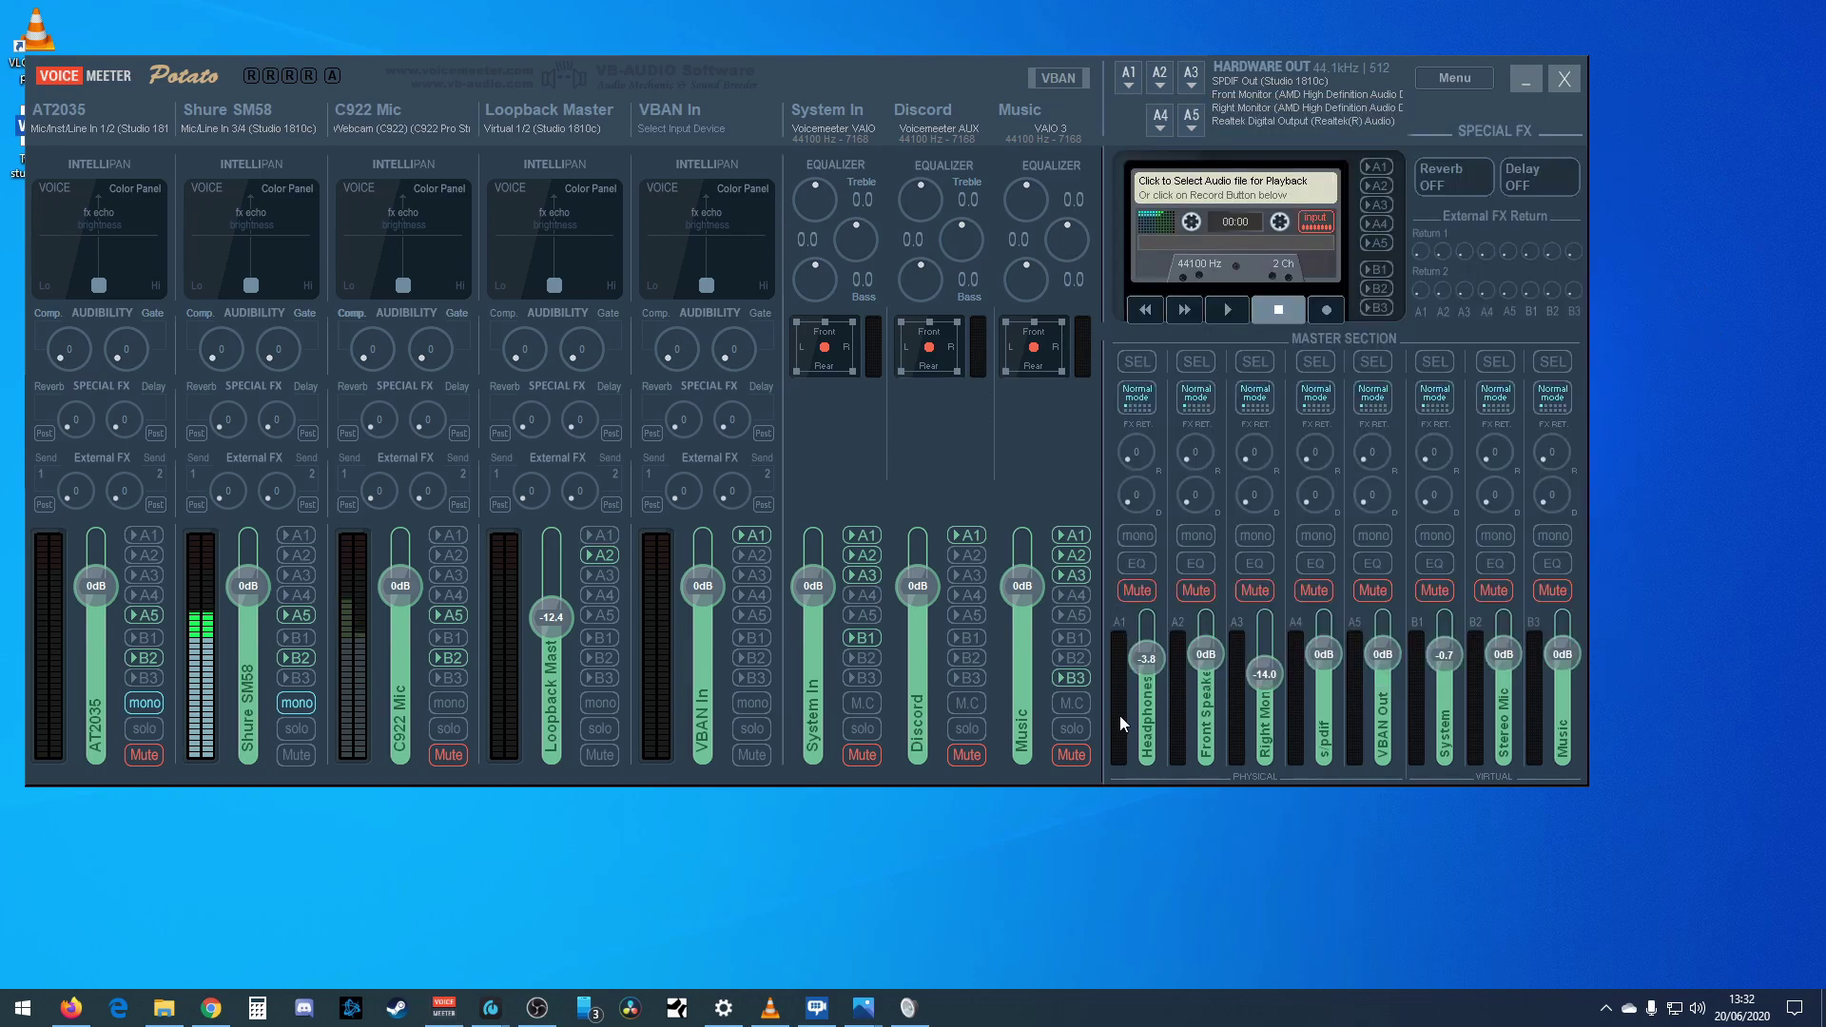
left_click(1140, 591)
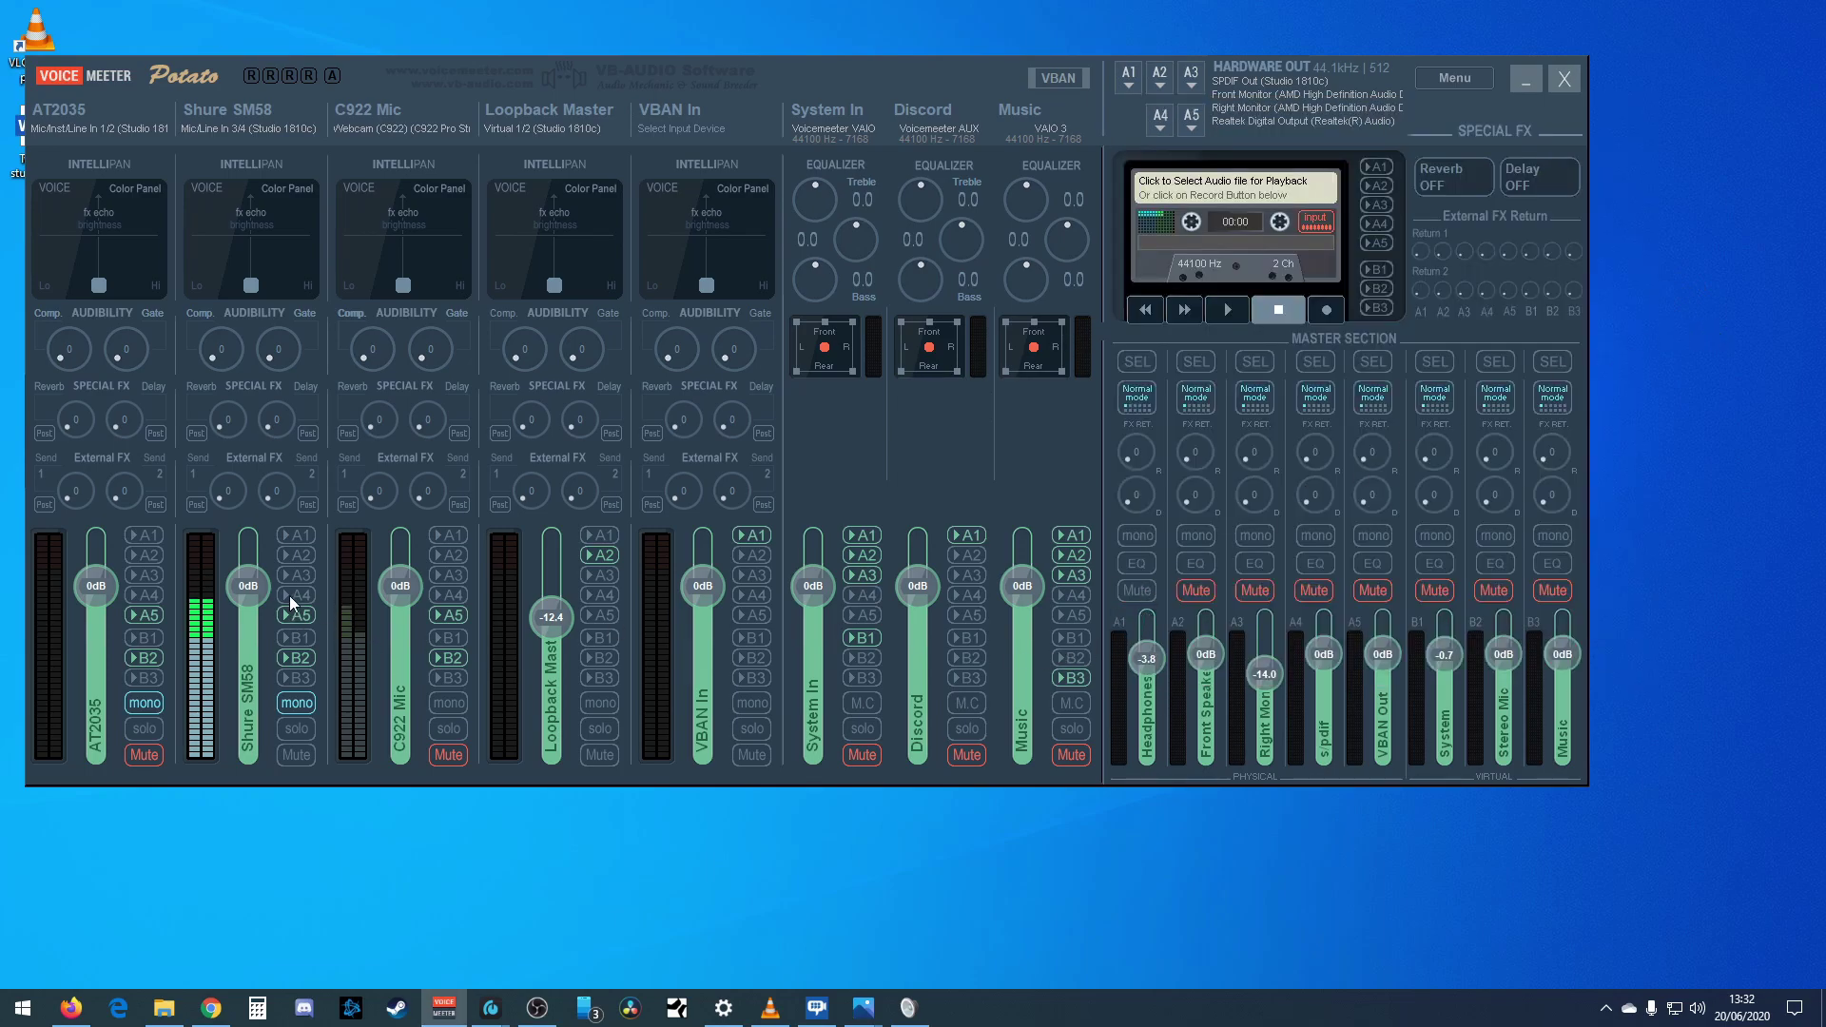
left_click(284, 539)
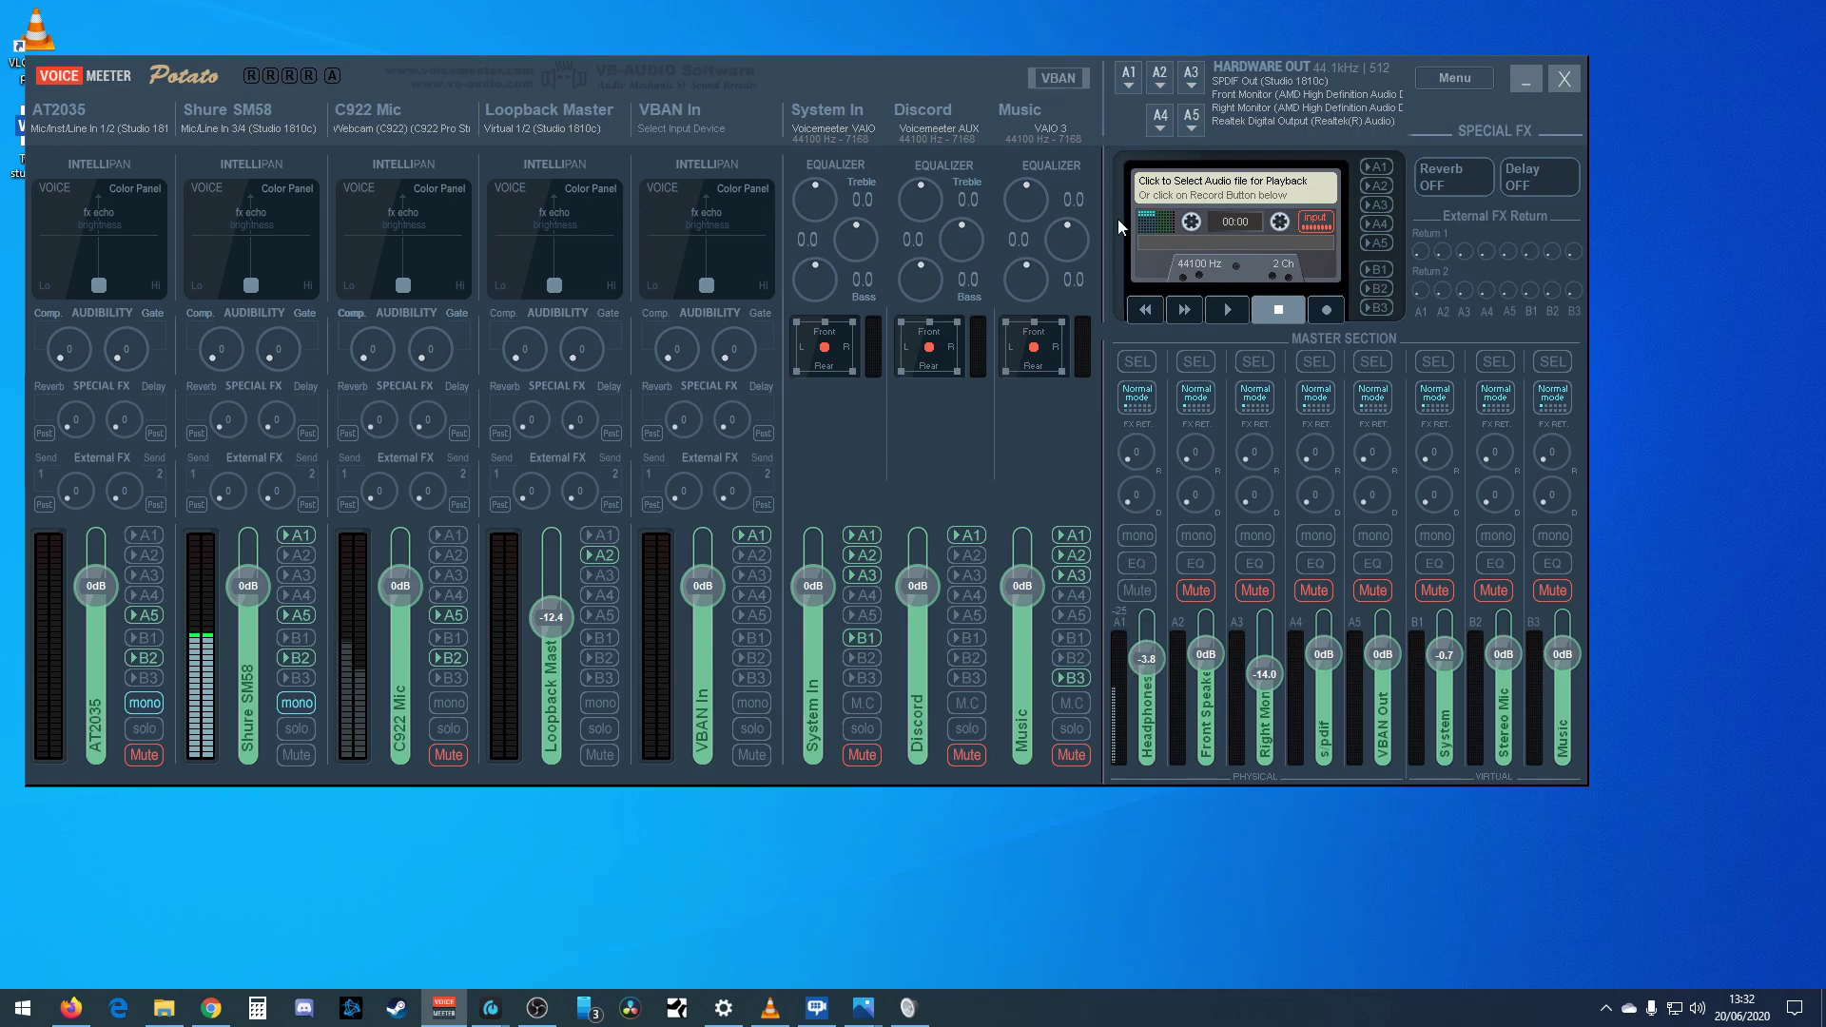
- Switch to the Studio 1810c mixer in front of Voicemeeter Potato and lower the Mic 3 fader slightly
left_click_drag(858, 85, 981, 145)
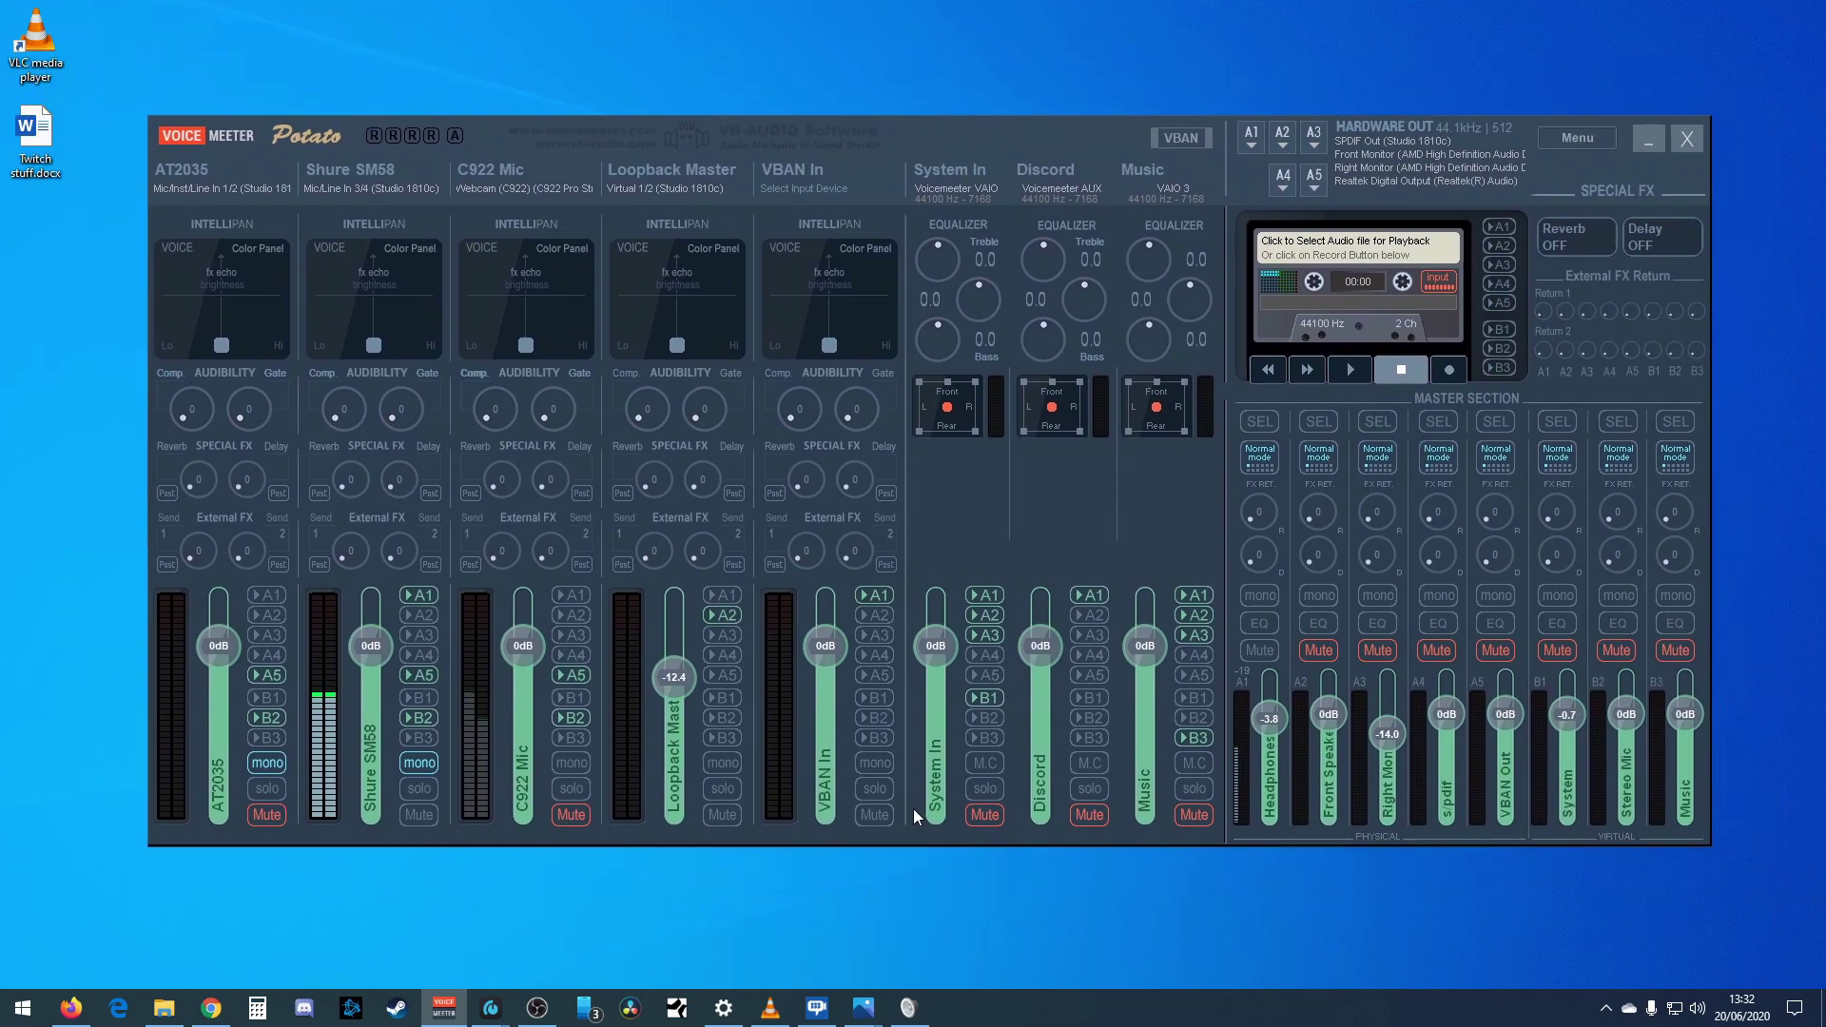
key("alt+Tab")
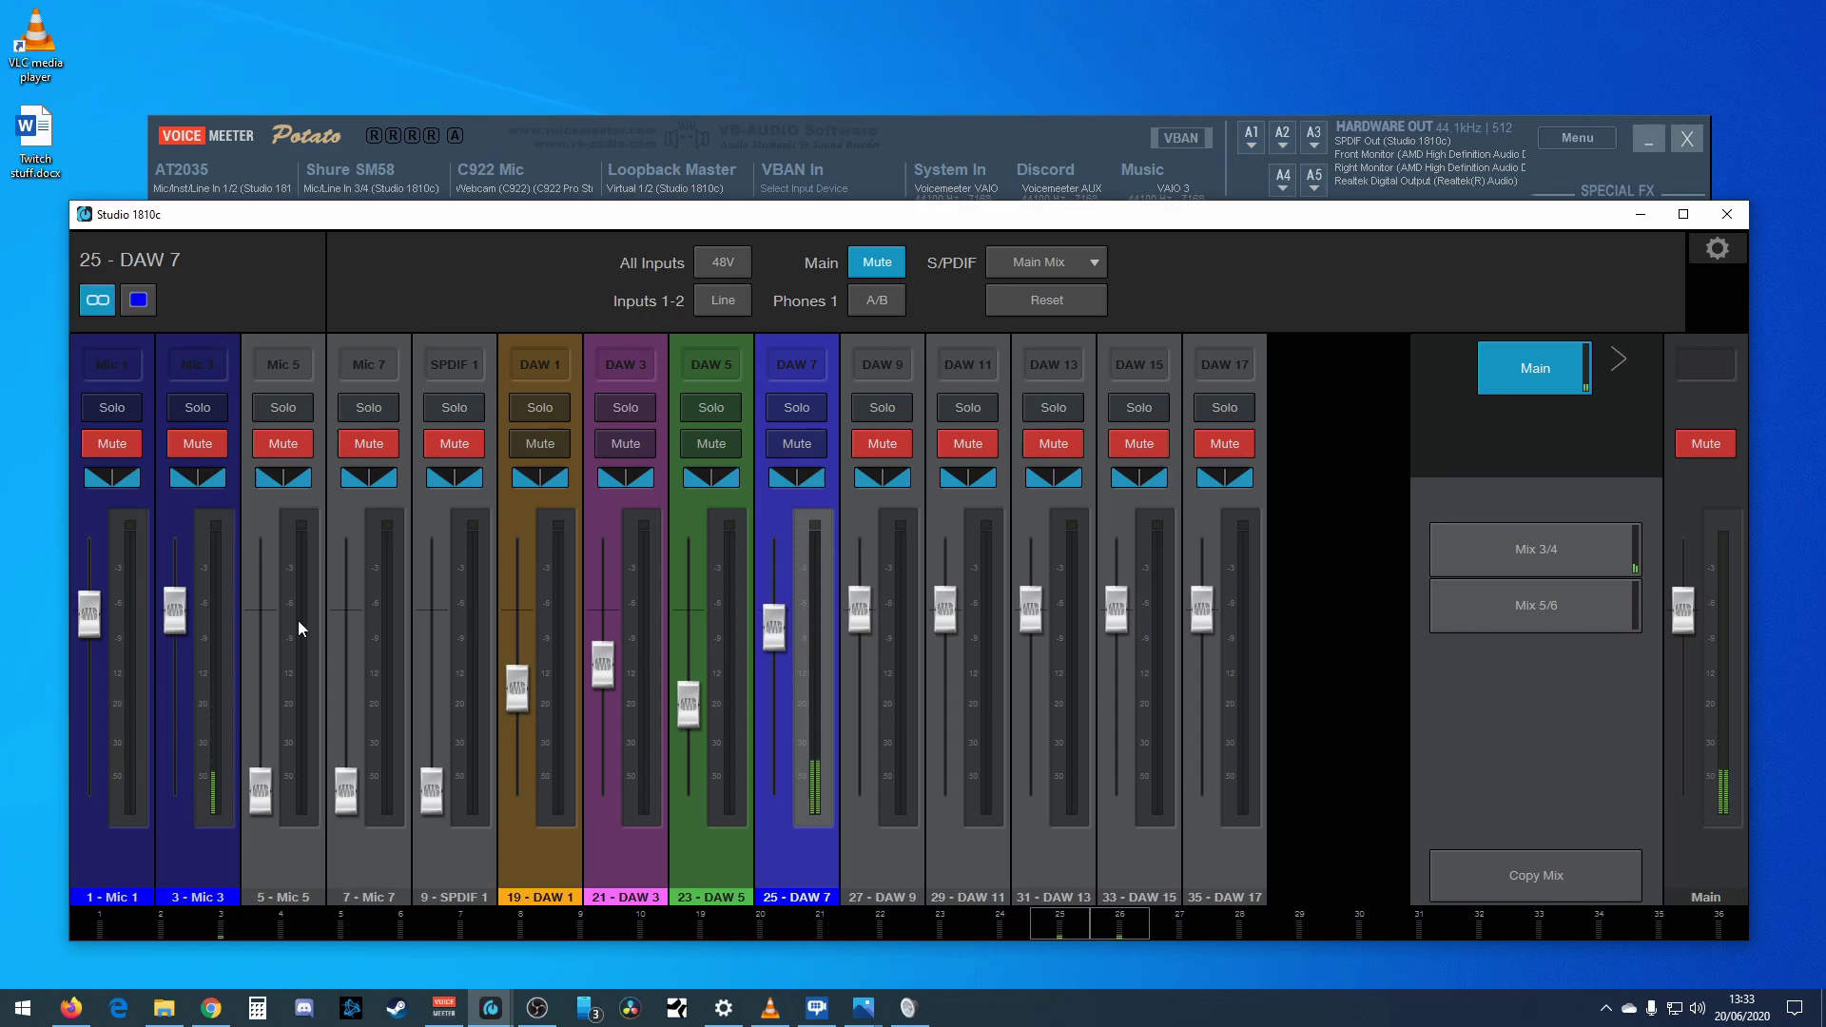
mouse_move(180, 614)
left_mouse_down()
mouse_move(185, 812)
mouse_move(200, 609)
left_mouse_up()
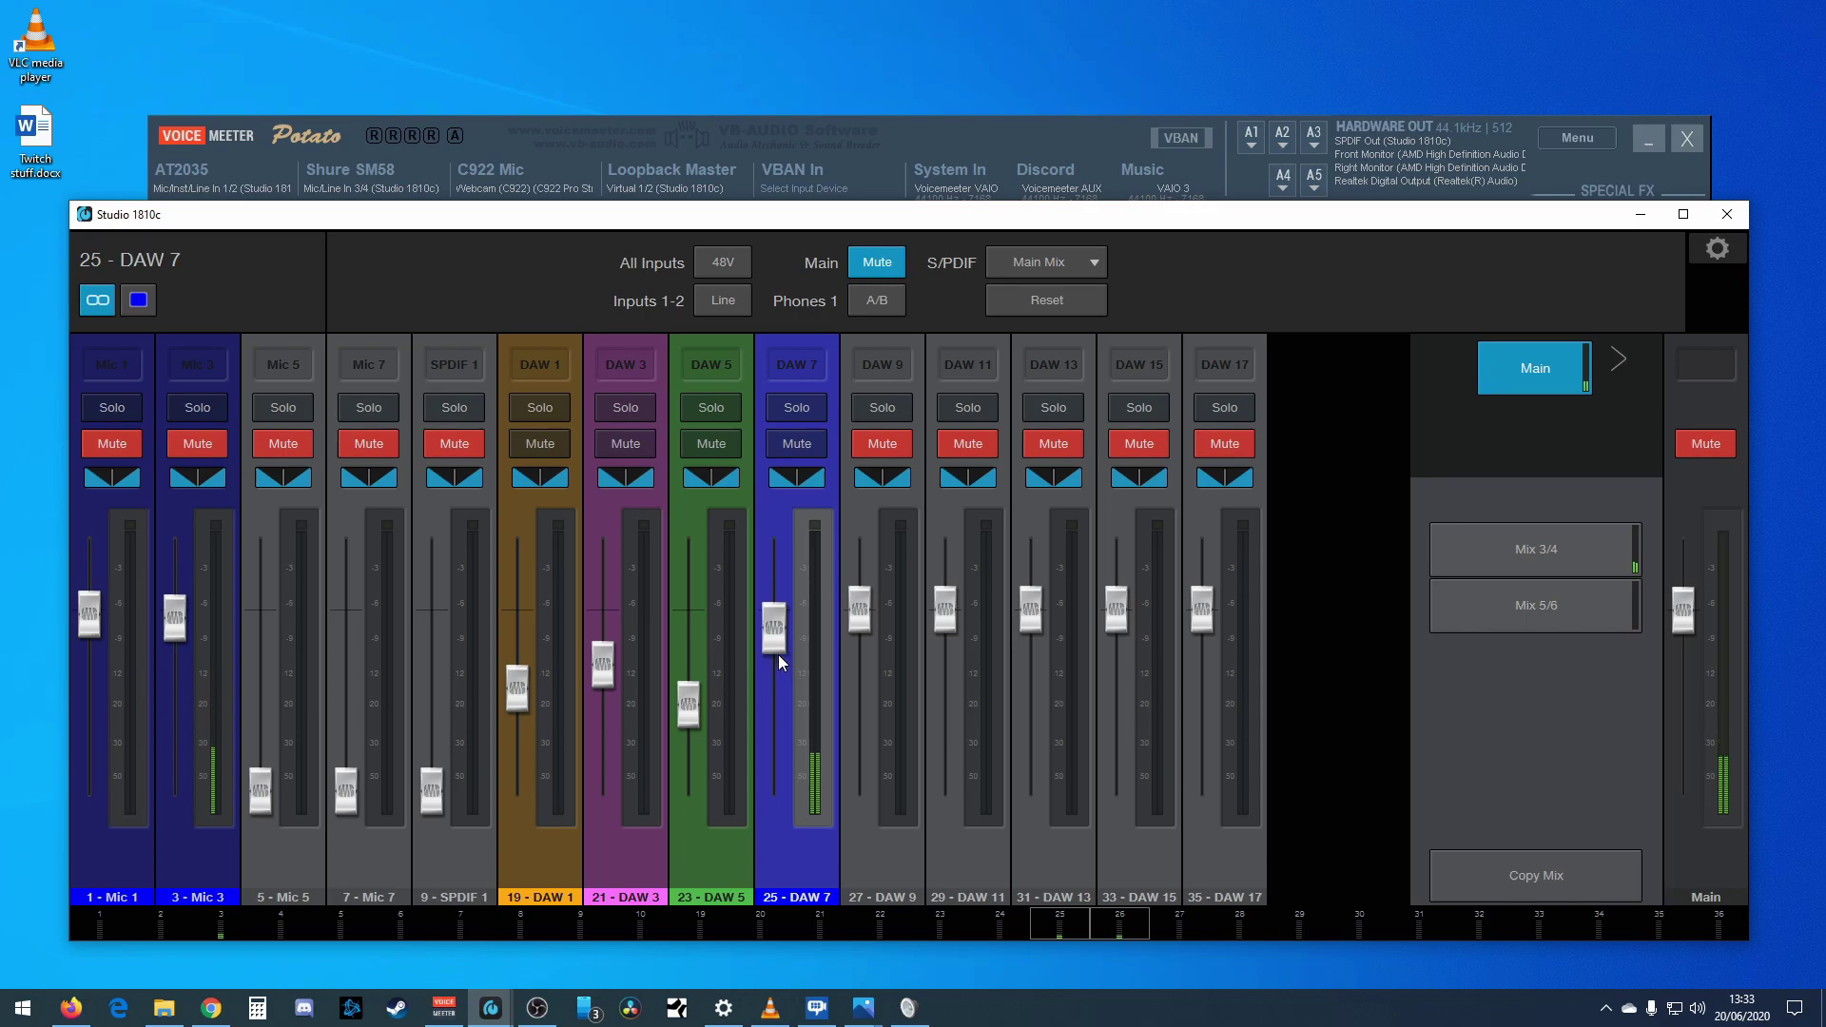
- Mute and unmute DAW 7, pull its fader down, and raise it back level with the DAW 9 fader
left_click(799, 445)
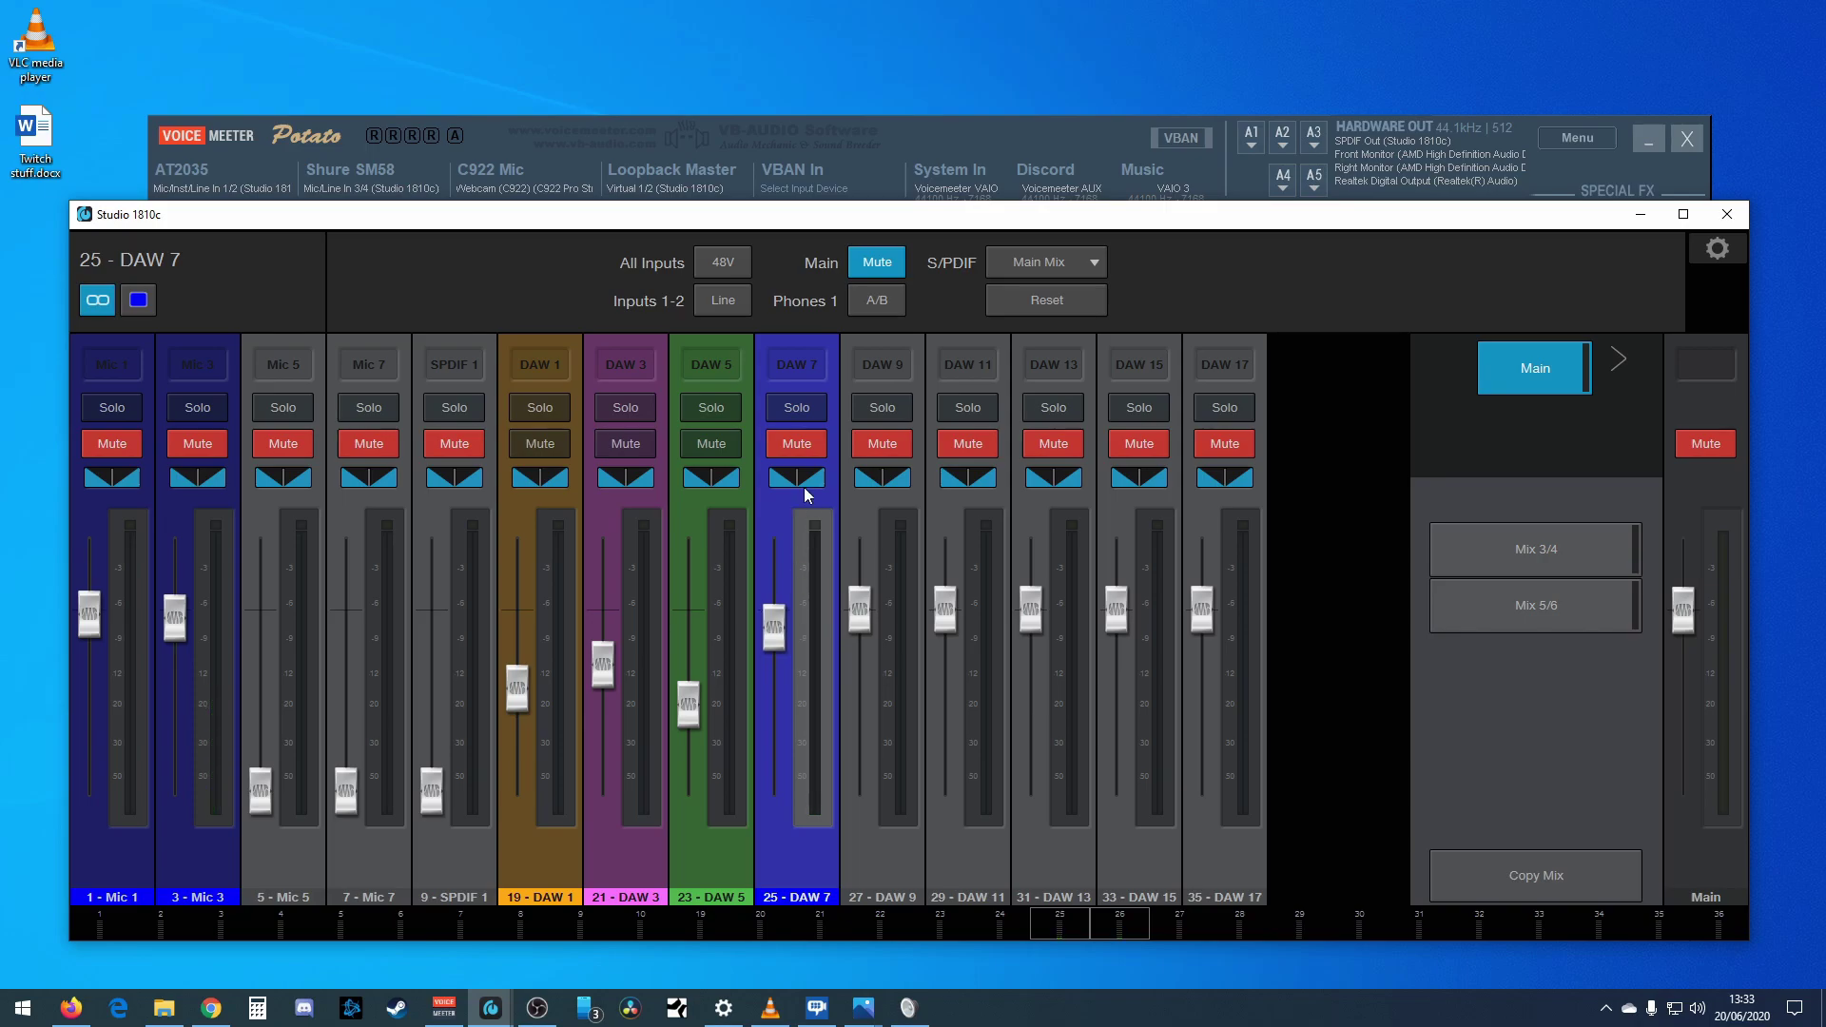
left_click(802, 447)
left_click_drag(775, 628, 788, 775)
left_click_drag(795, 688, 776, 631)
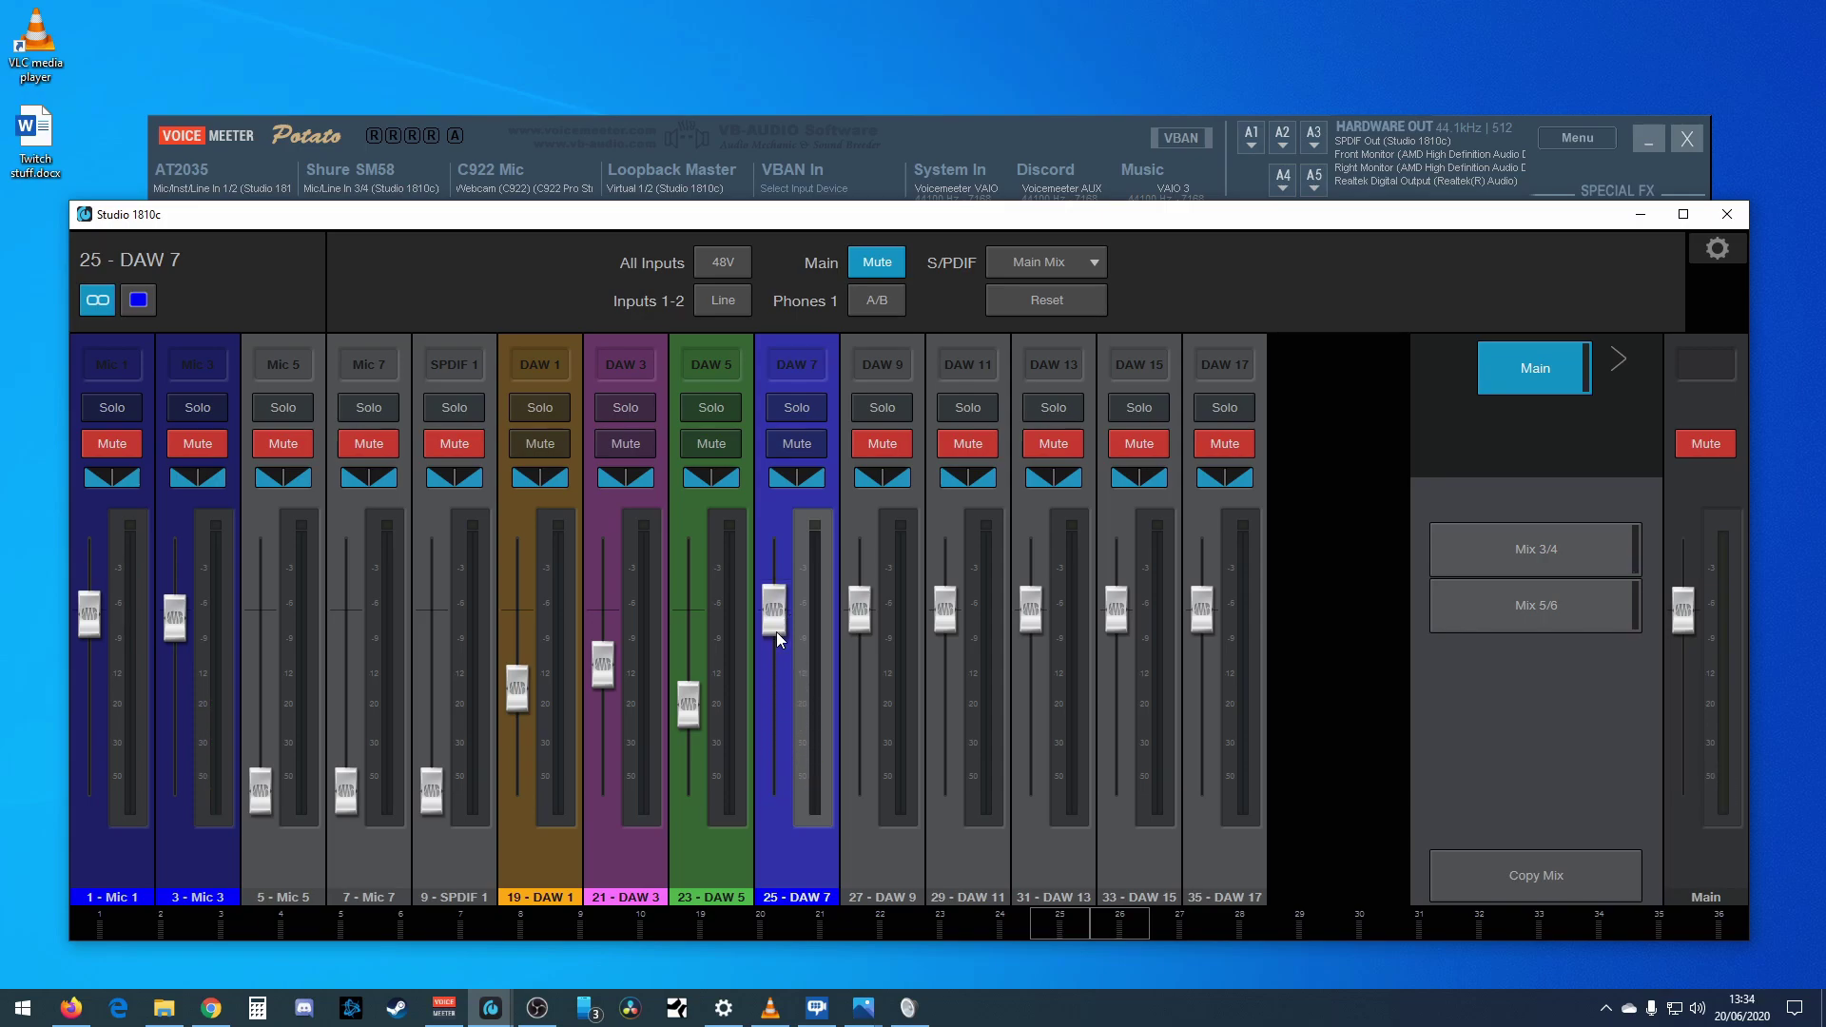
- Unmute Mic 3 briefly to compare direct monitoring, mute it again, and mute DAW 7
left_click(199, 443)
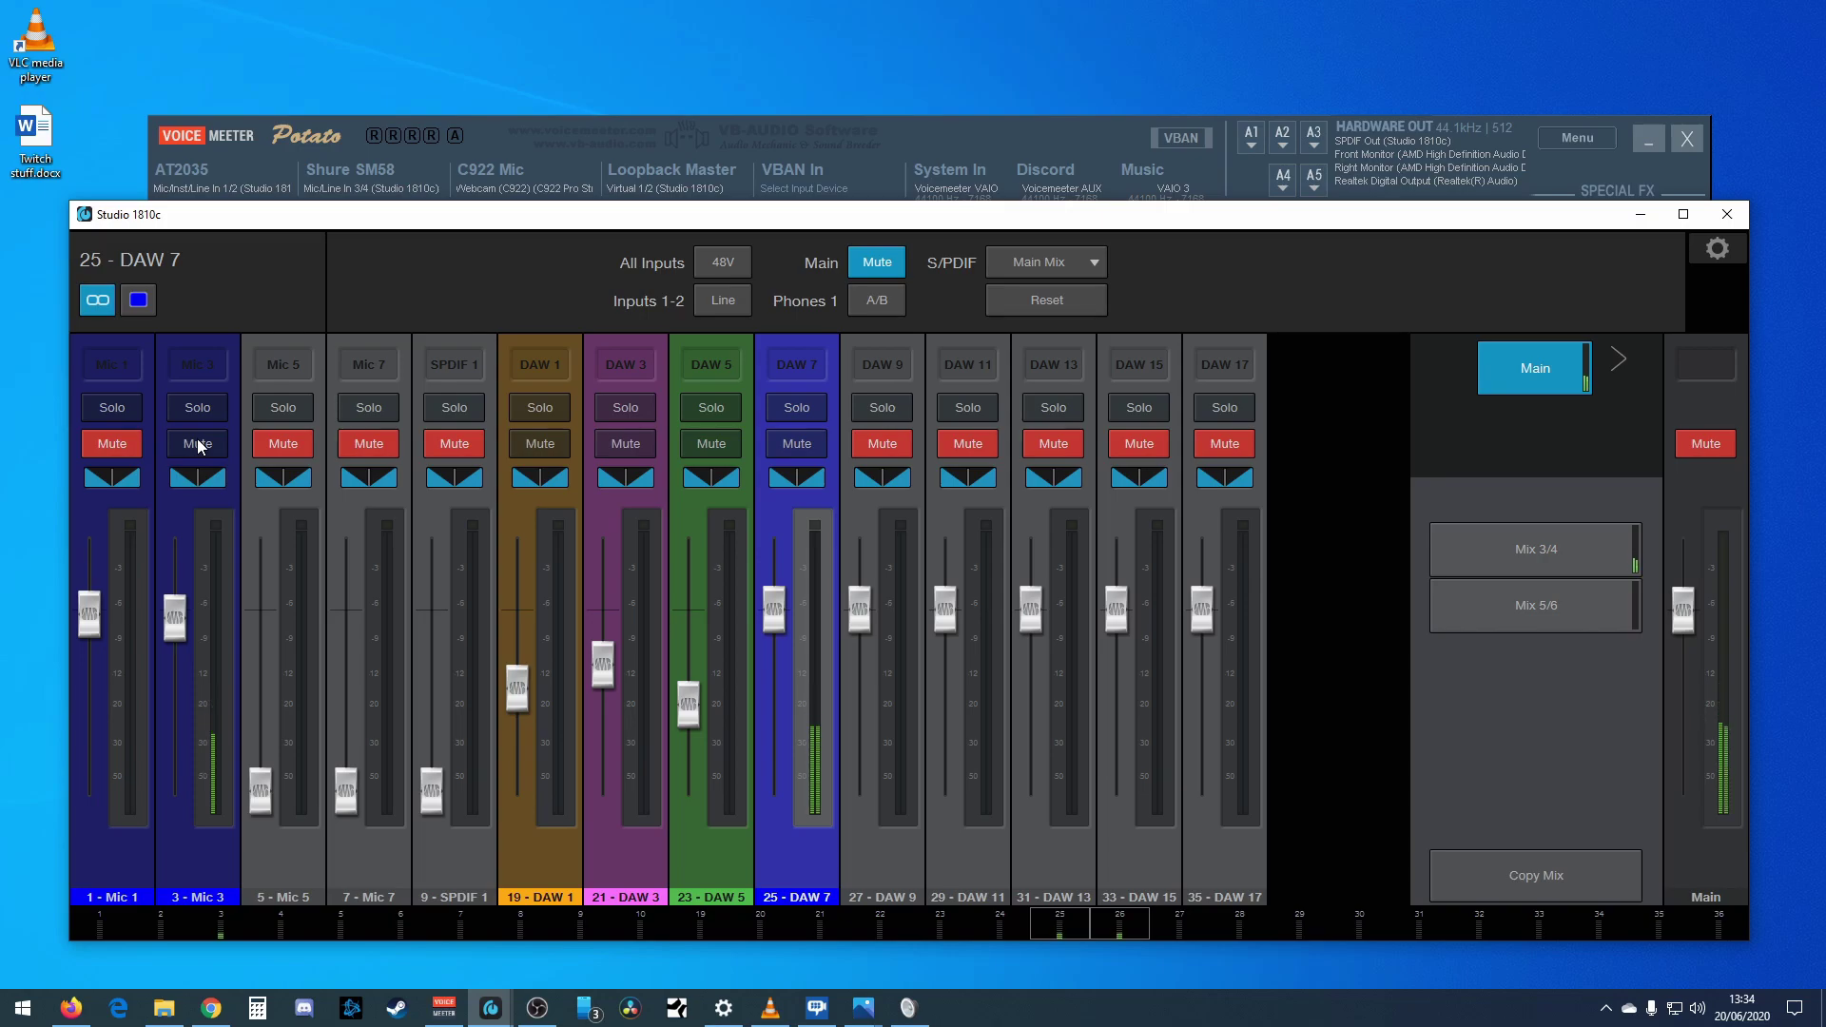
left_click(197, 443)
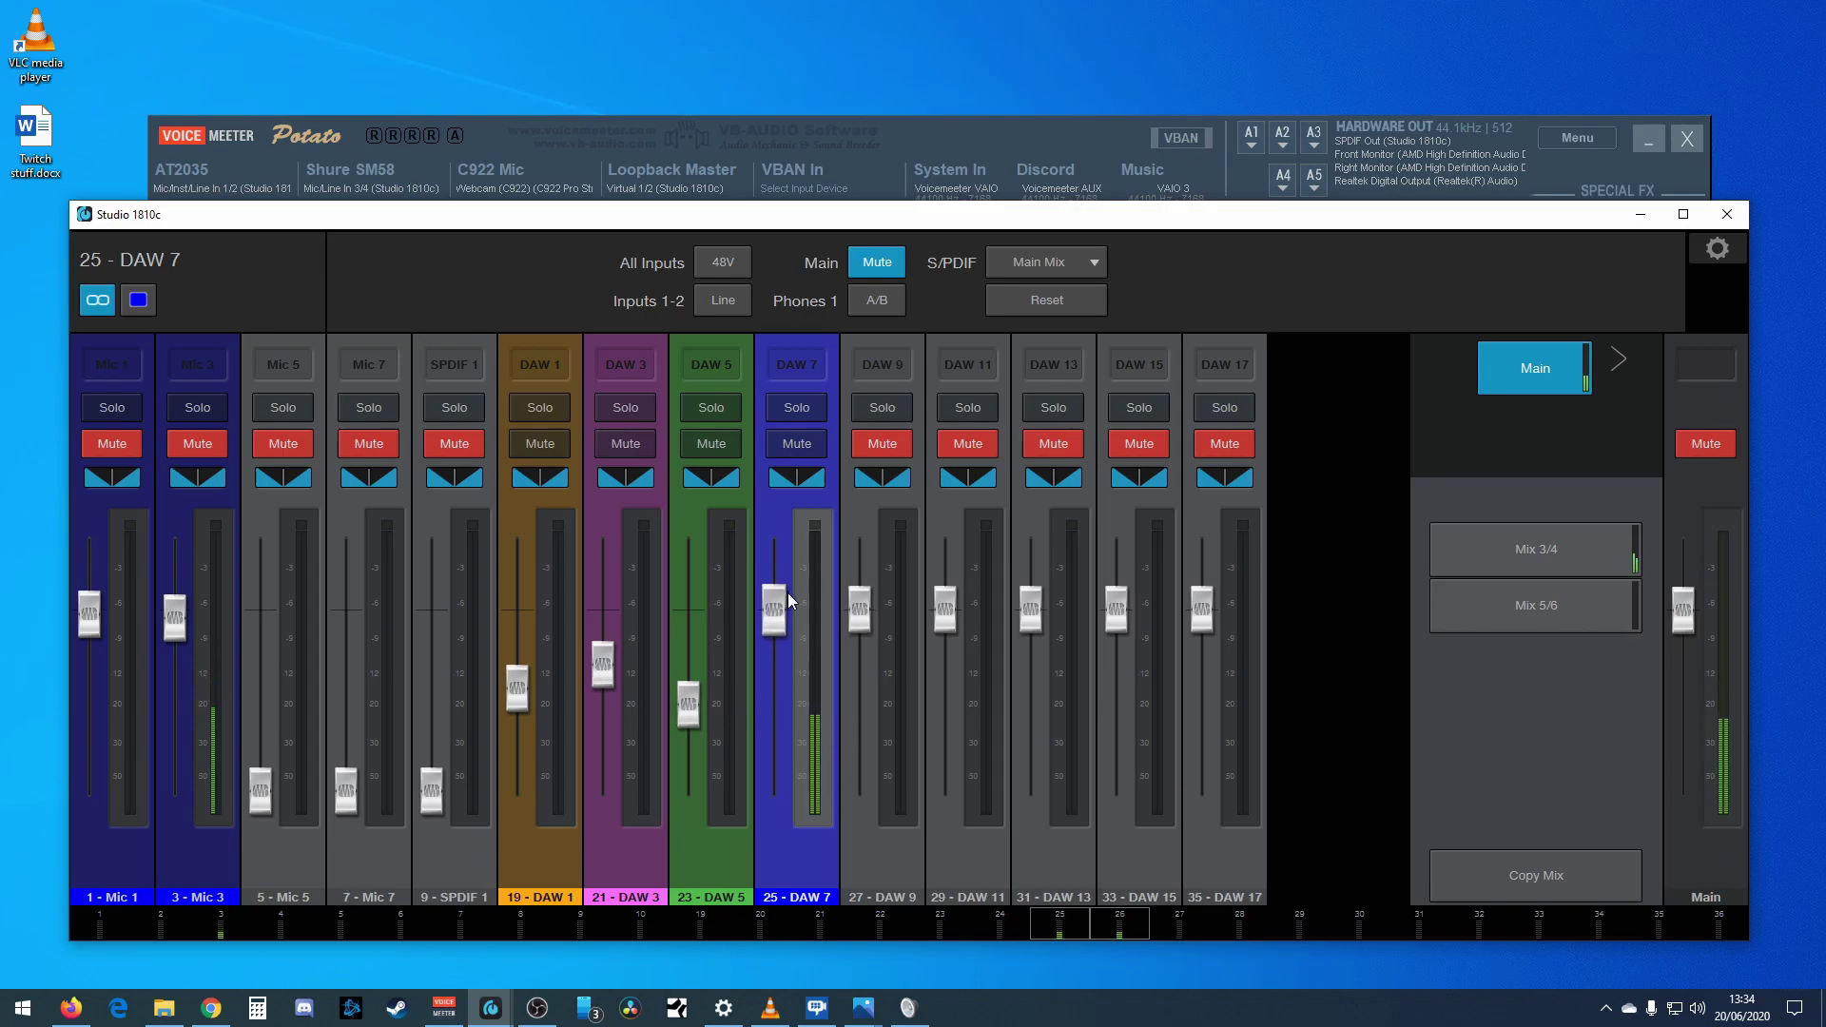
left_click(799, 444)
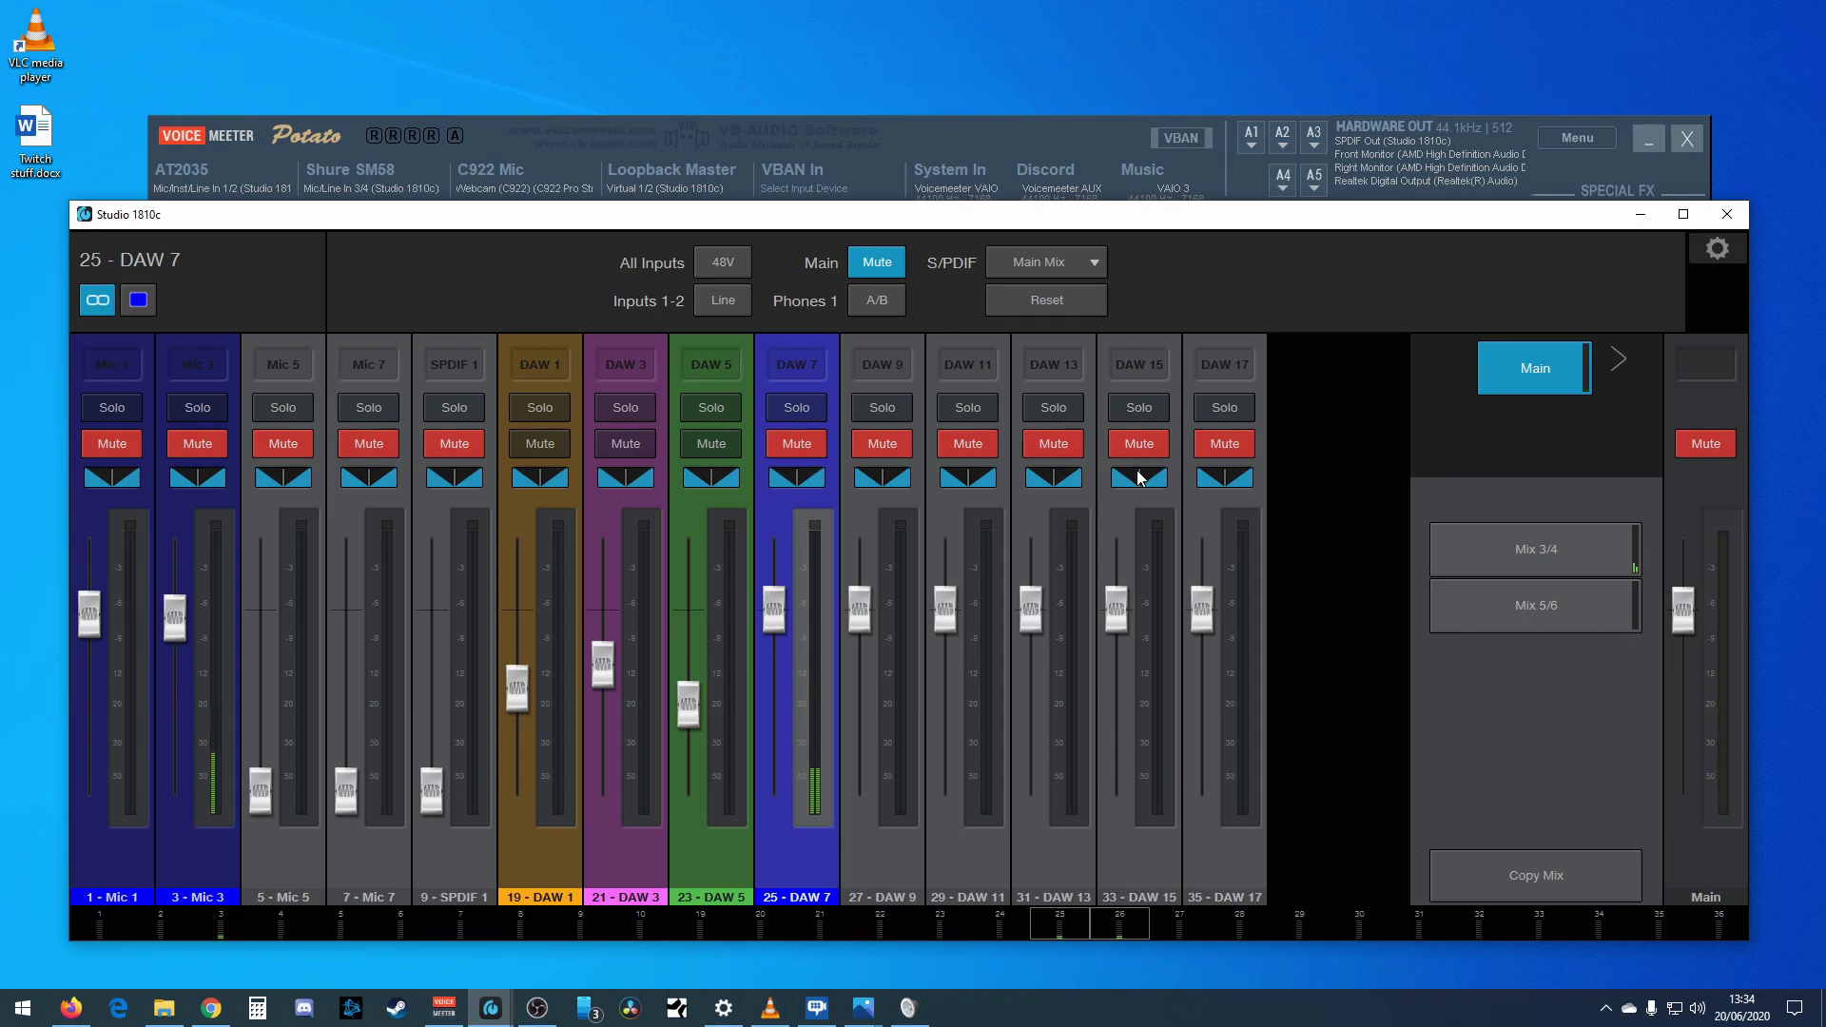
- Minimise the mixer and set Voicemeeter's hardware output A1 to WDM: Main Out 1/2 (Studio 1810c)
left_click(1638, 217)
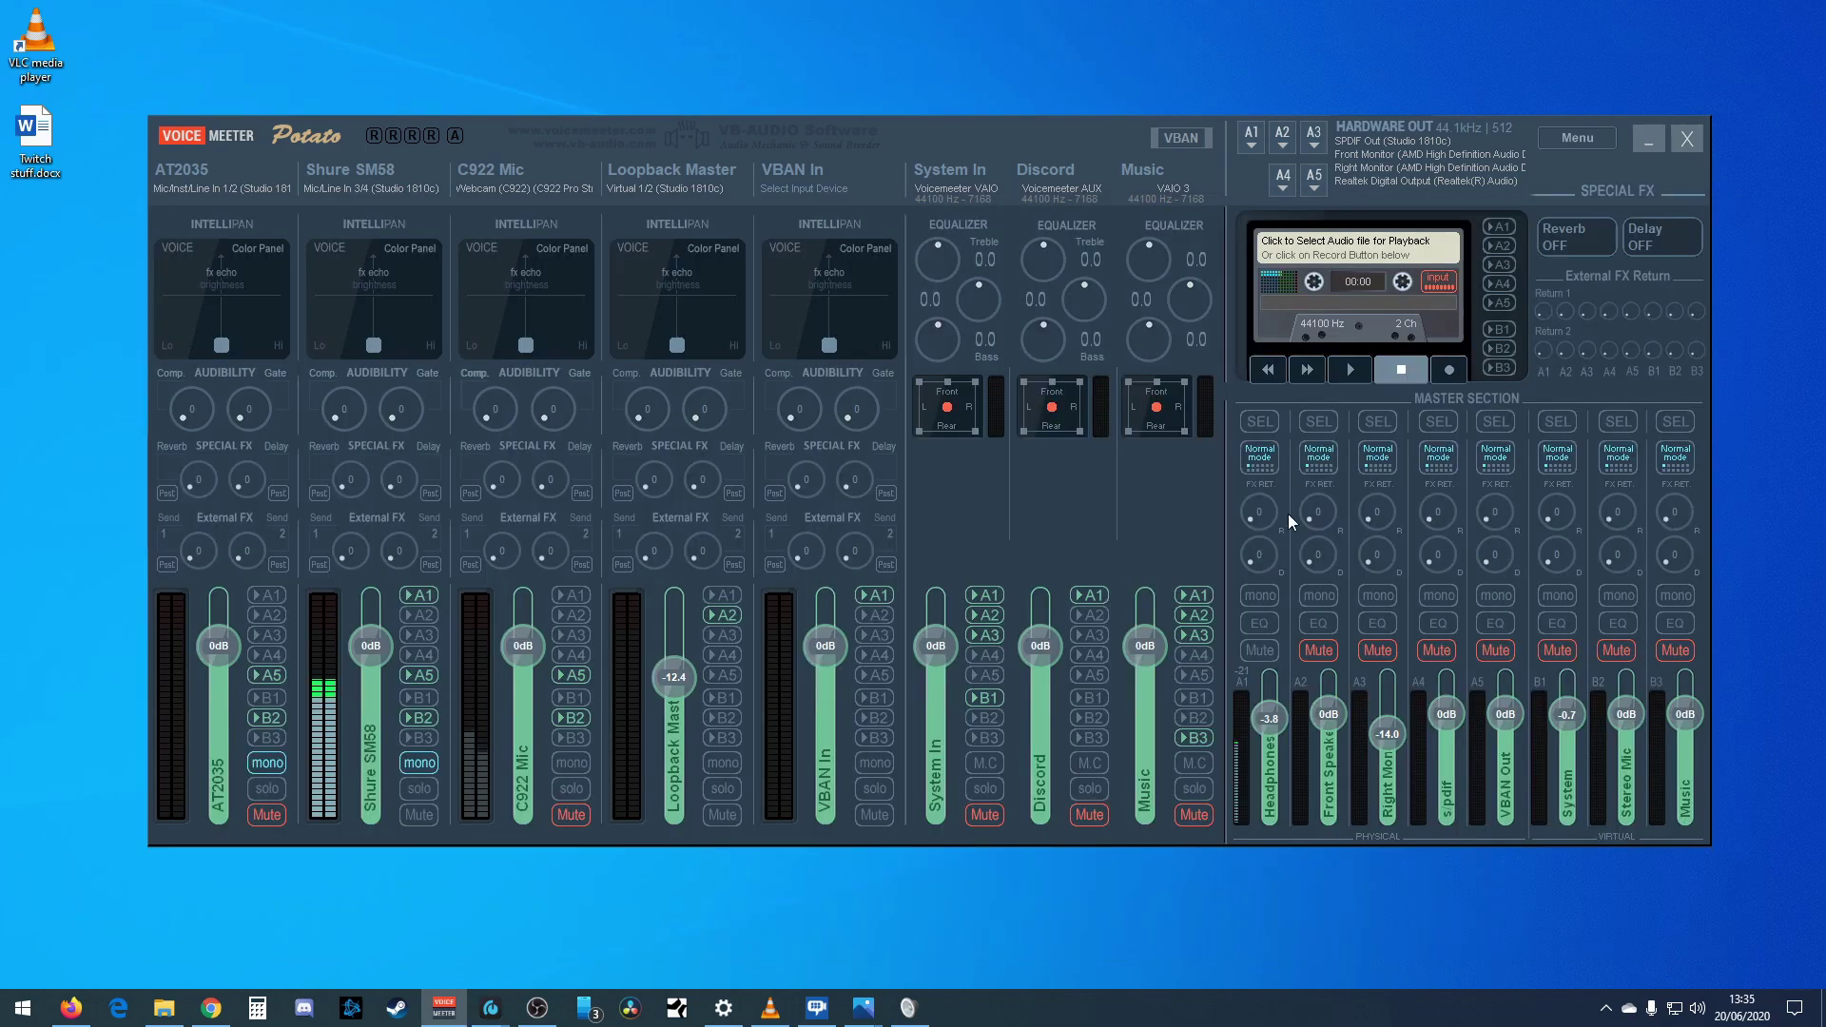
left_click(1252, 145)
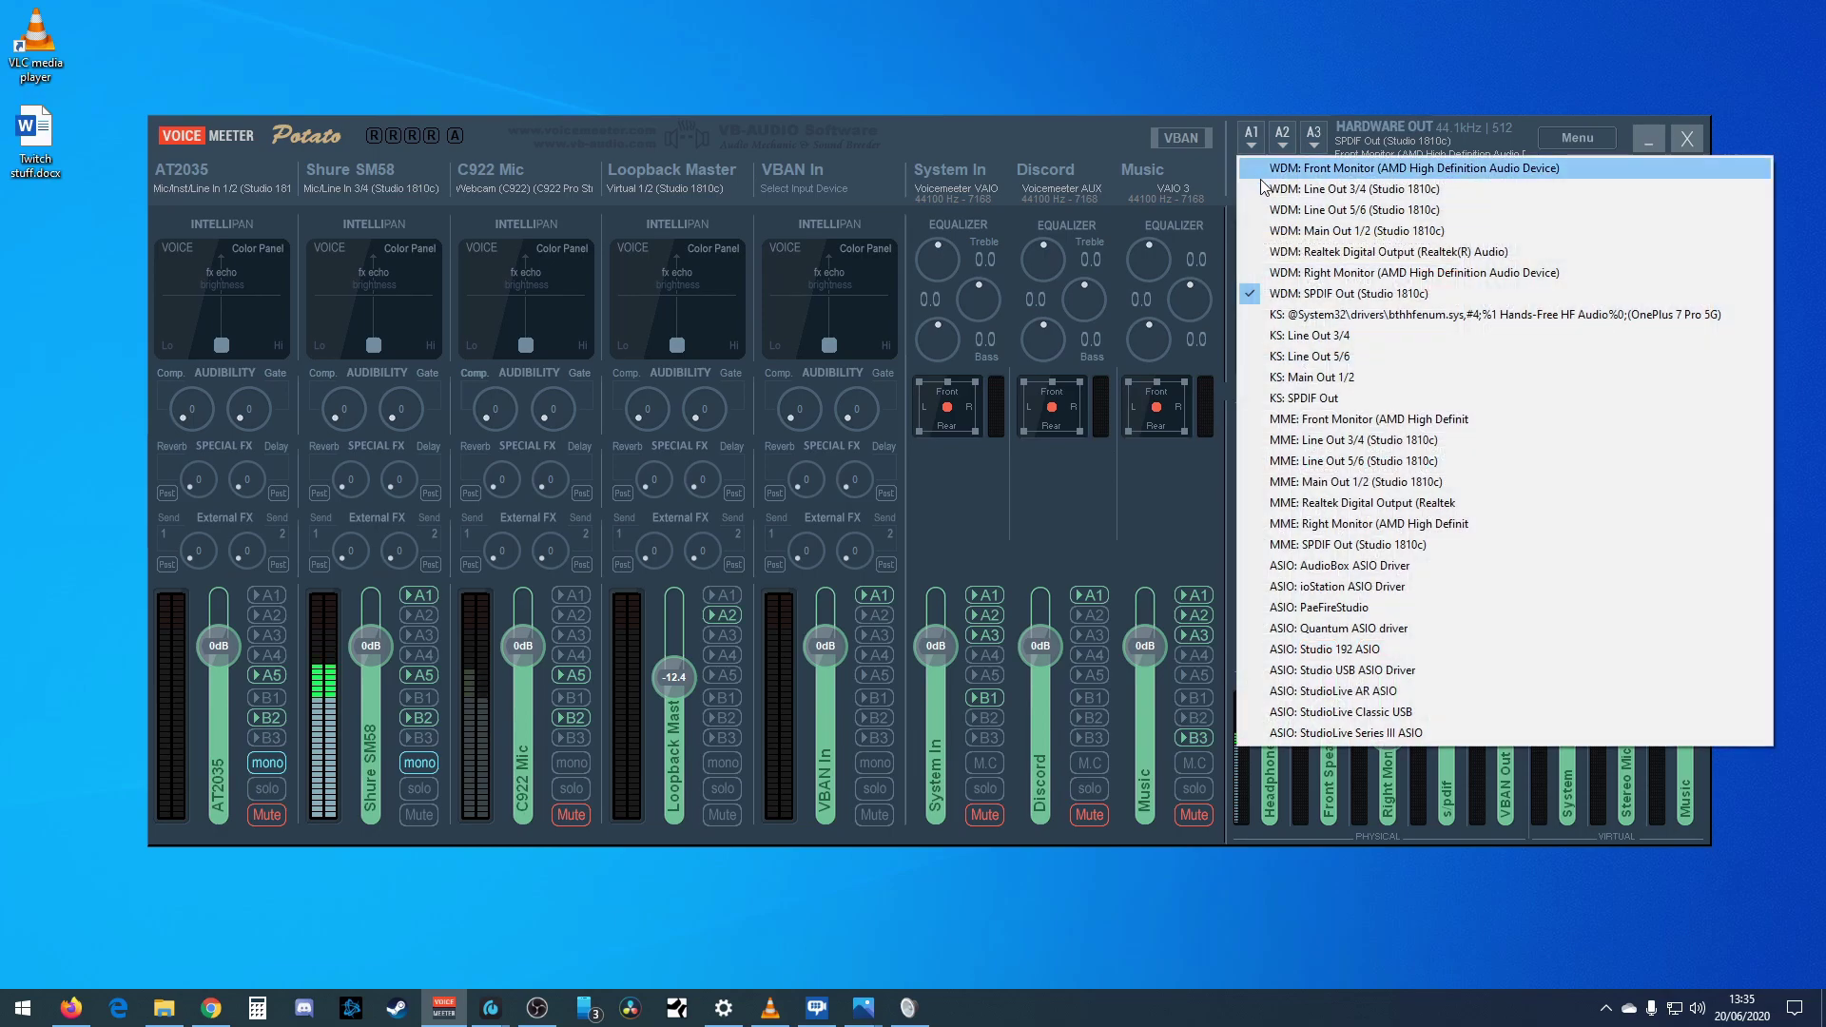
left_click(1286, 231)
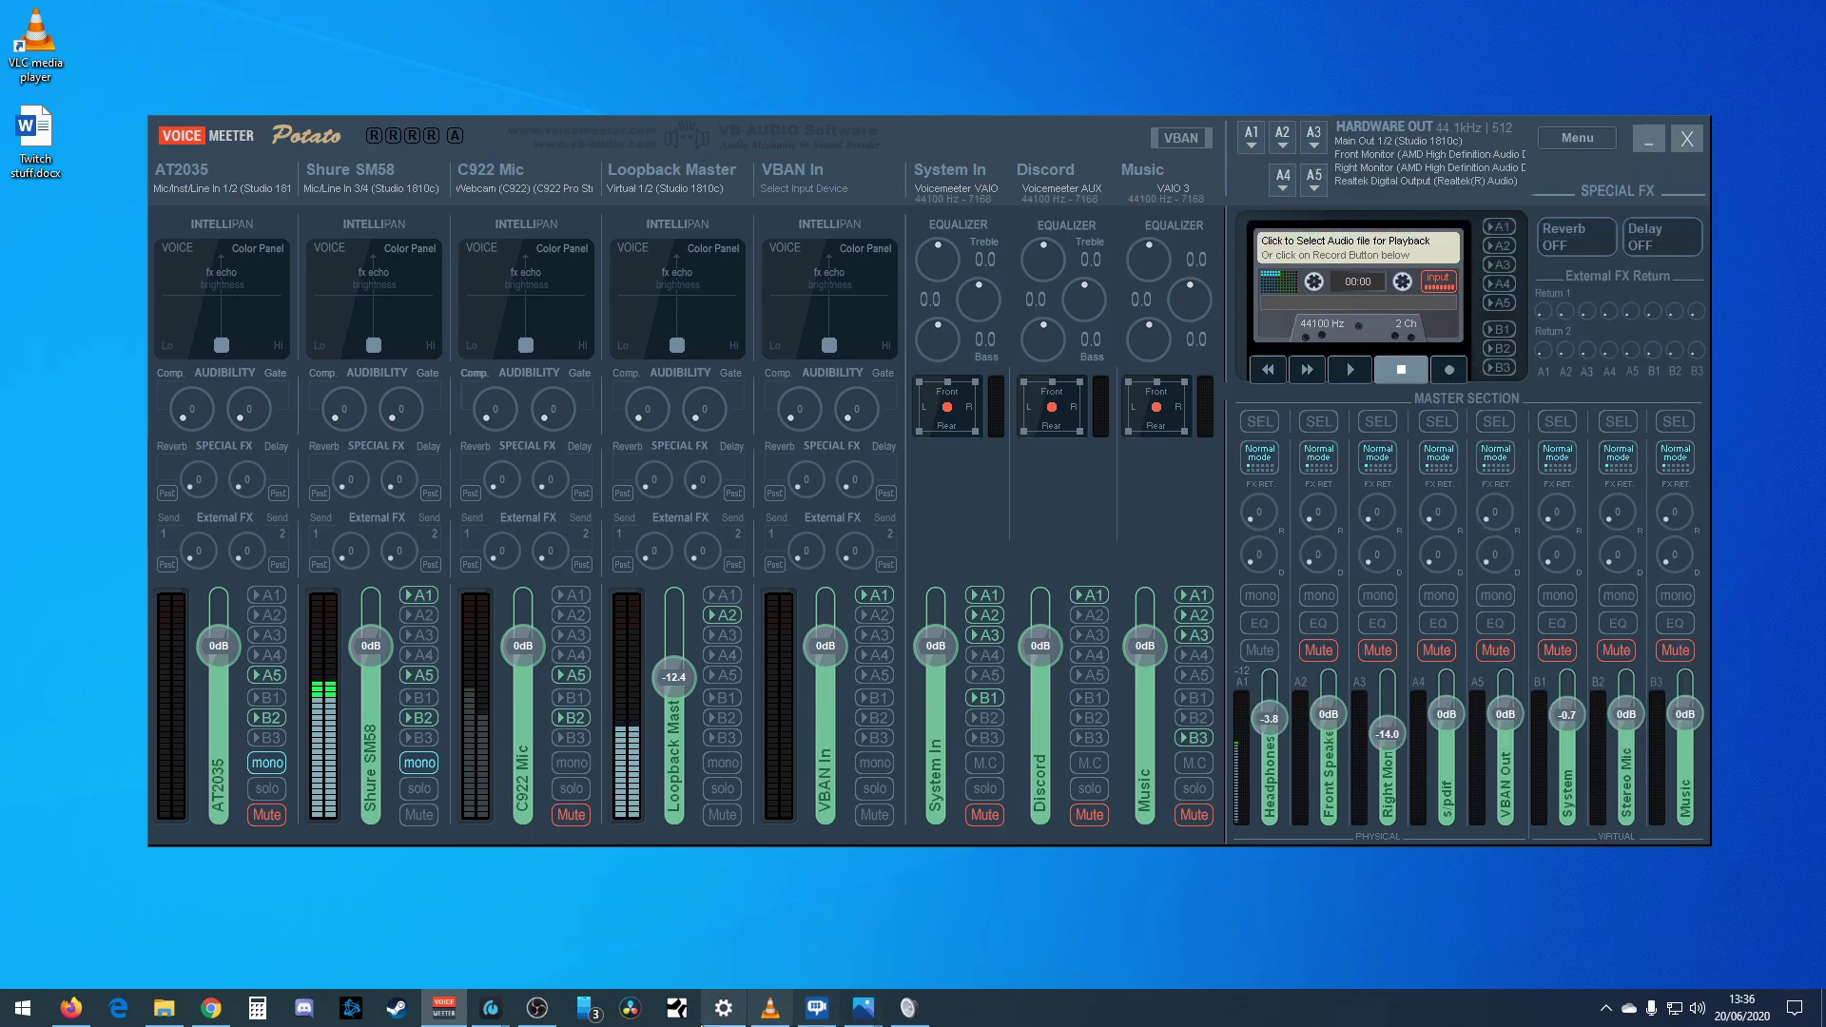
- Reopen the Studio 1810c mixer to check the DAW 1 channel's signal, and minimise it again
mouse_move(489, 1010)
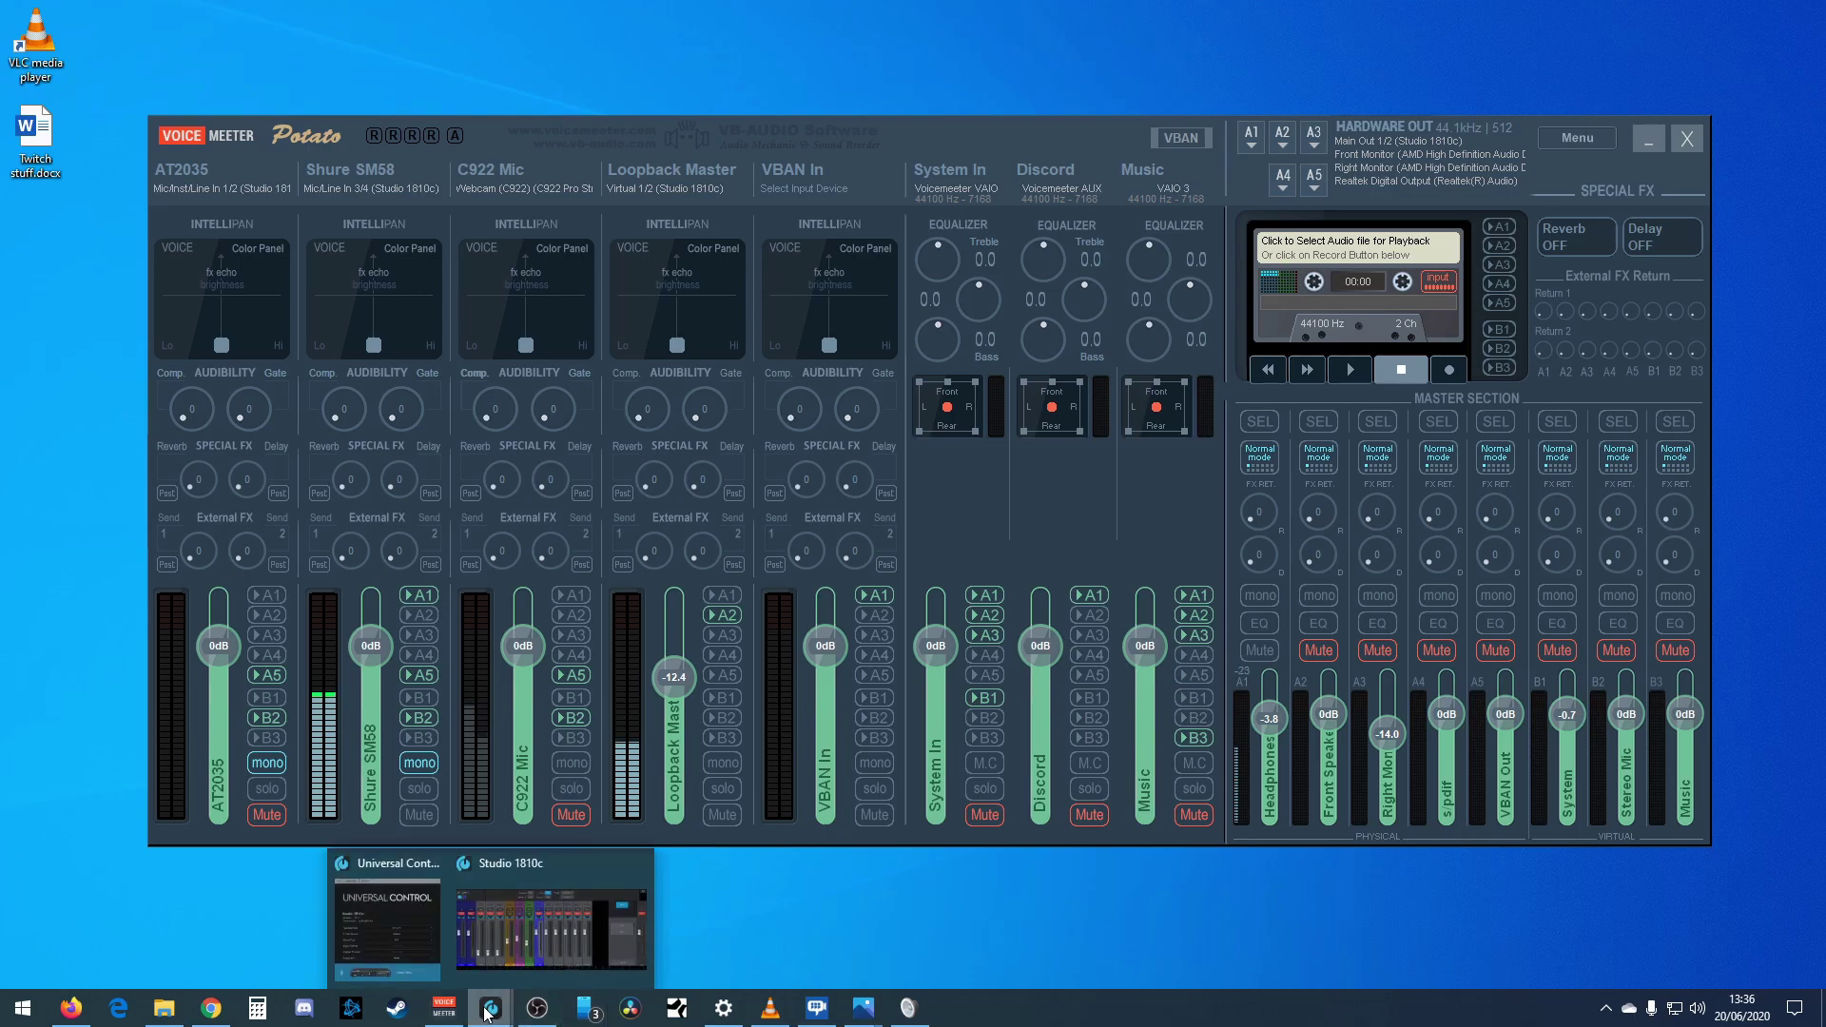
left_click(565, 876)
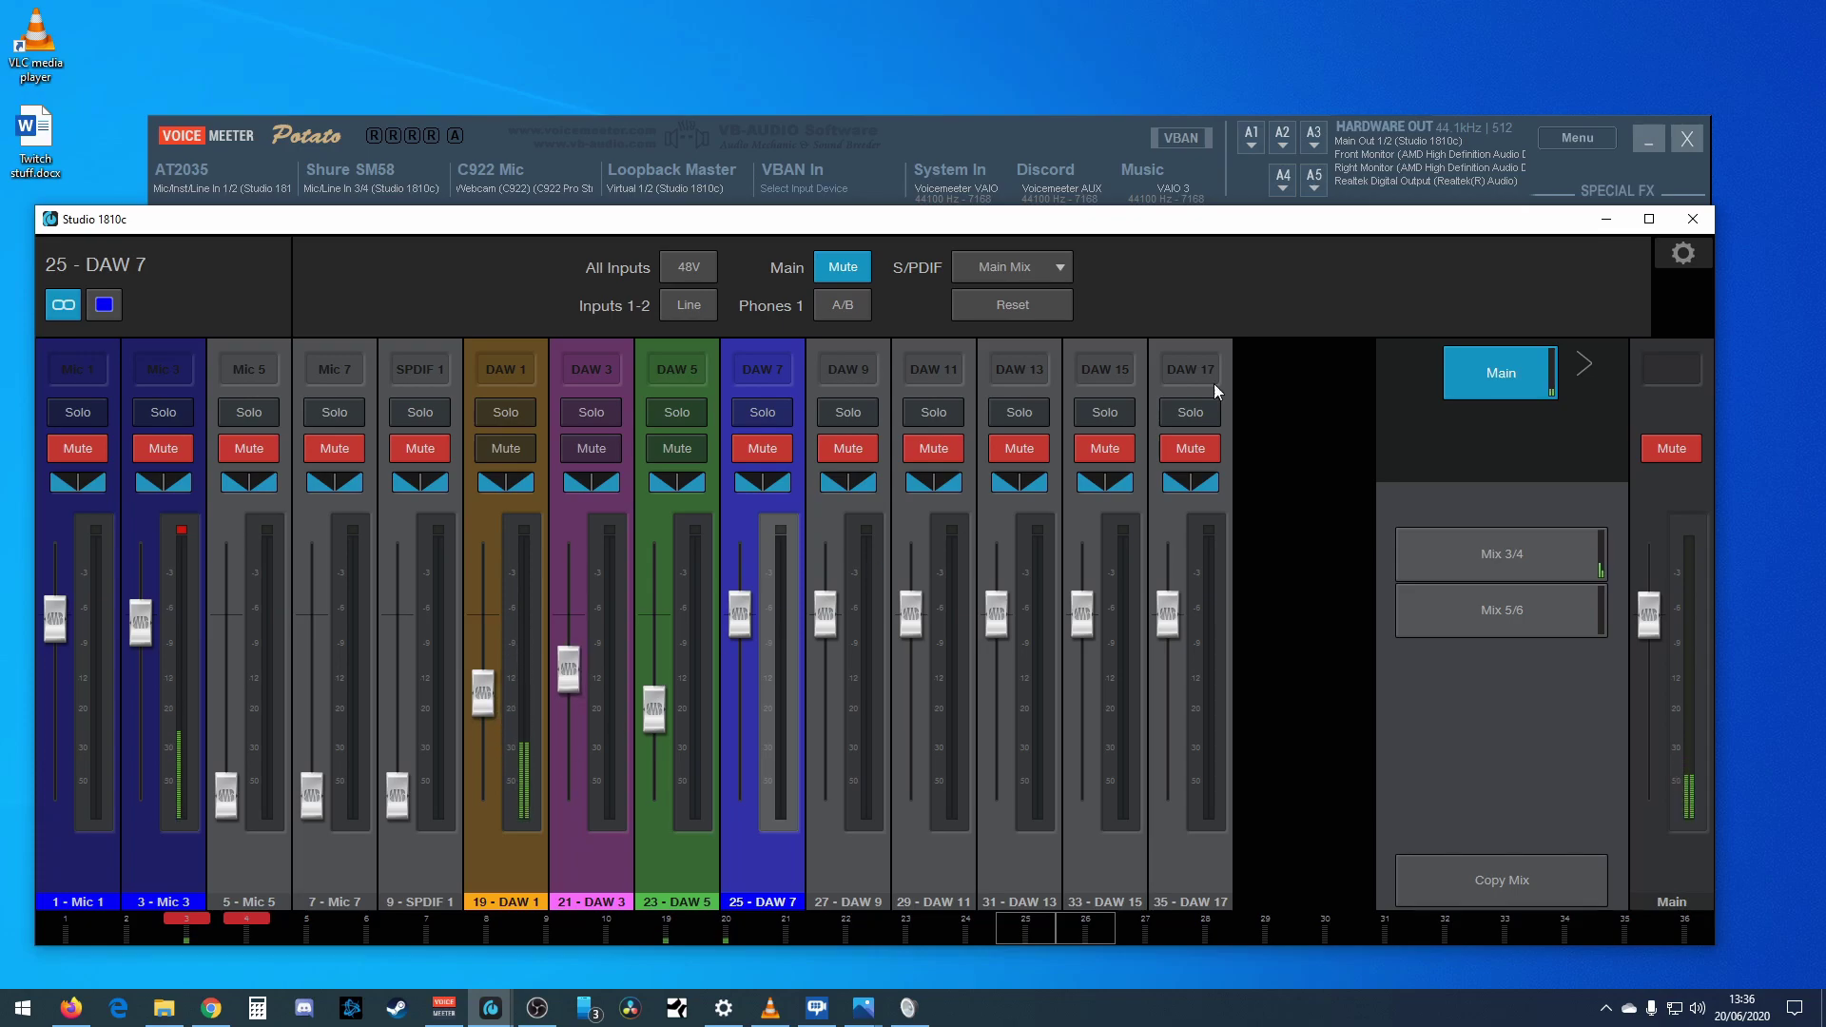
left_click(1606, 218)
- Set Voicemeeter's hardware output A1 to WDM: SPDIF Out (Studio 1810c) and shift the Voicemeeter window slightly
left_click(1254, 145)
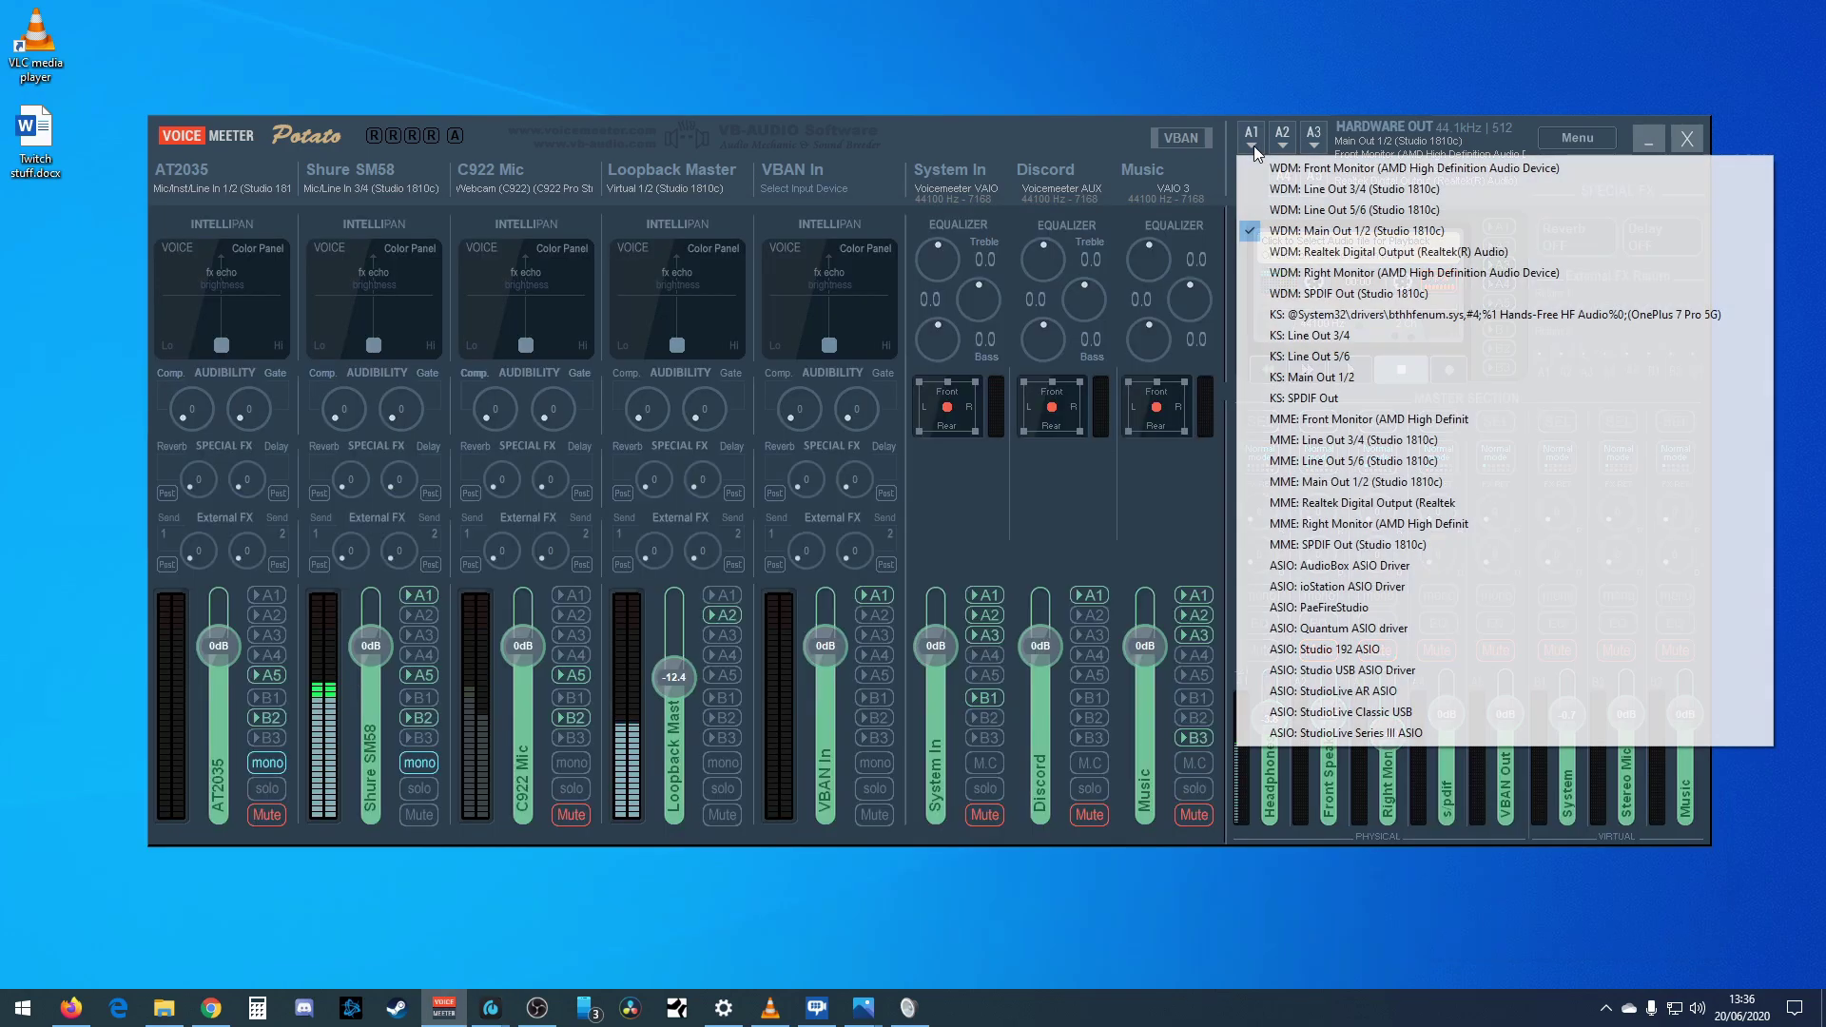
left_click(1319, 293)
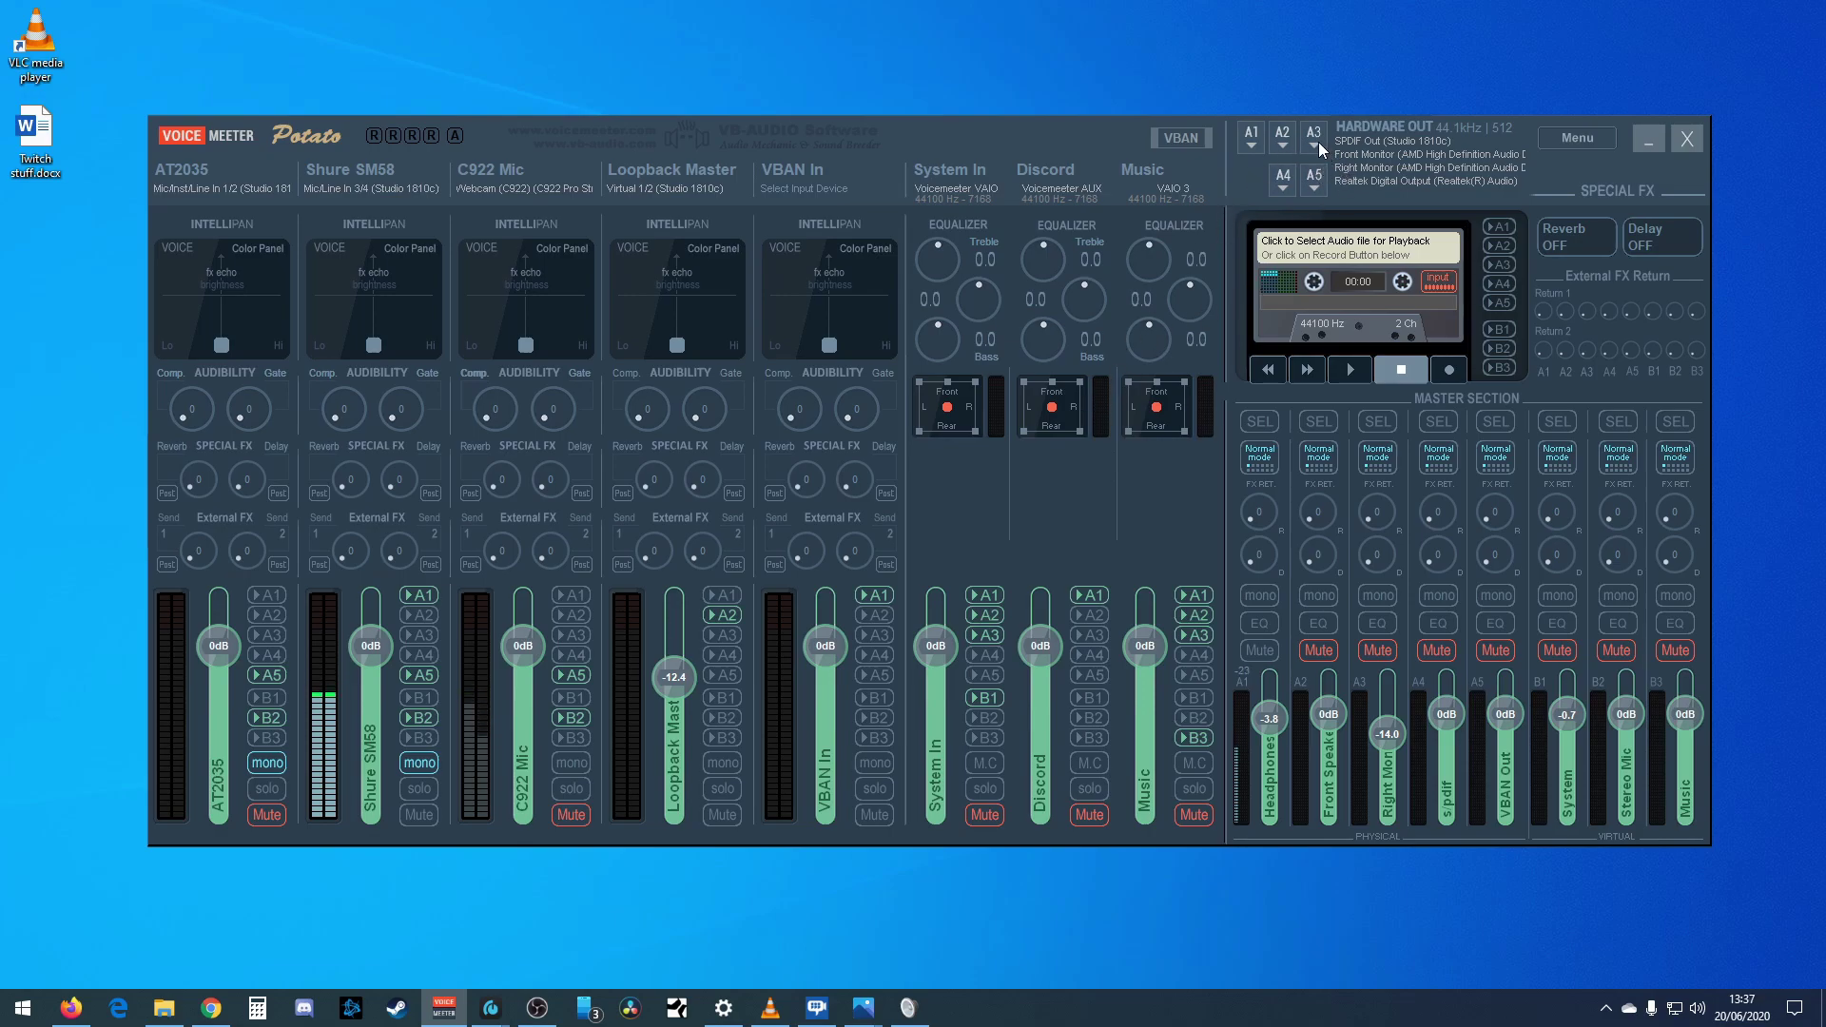
left_click_drag(1024, 131, 986, 120)
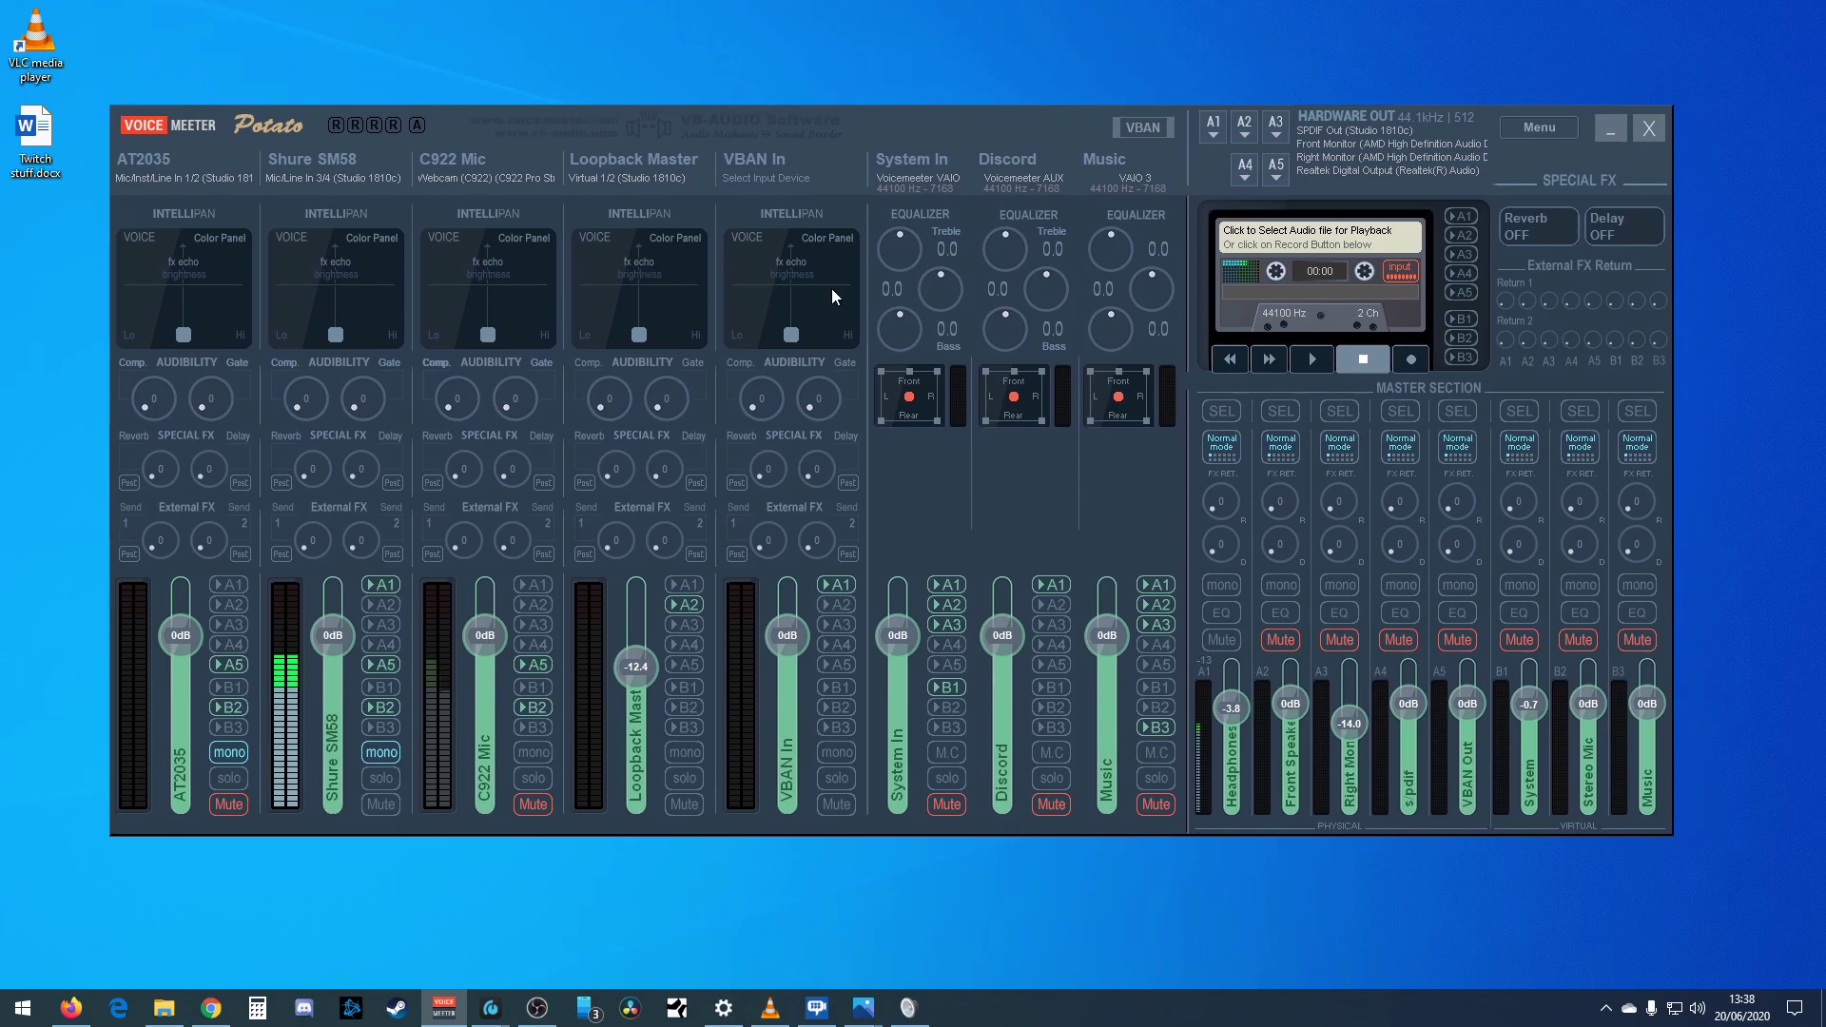
- Review the Loopback Master input's device list in Voicemeeter and the Studio 1810c's Loopback options in Universal Control
left_click(647, 171)
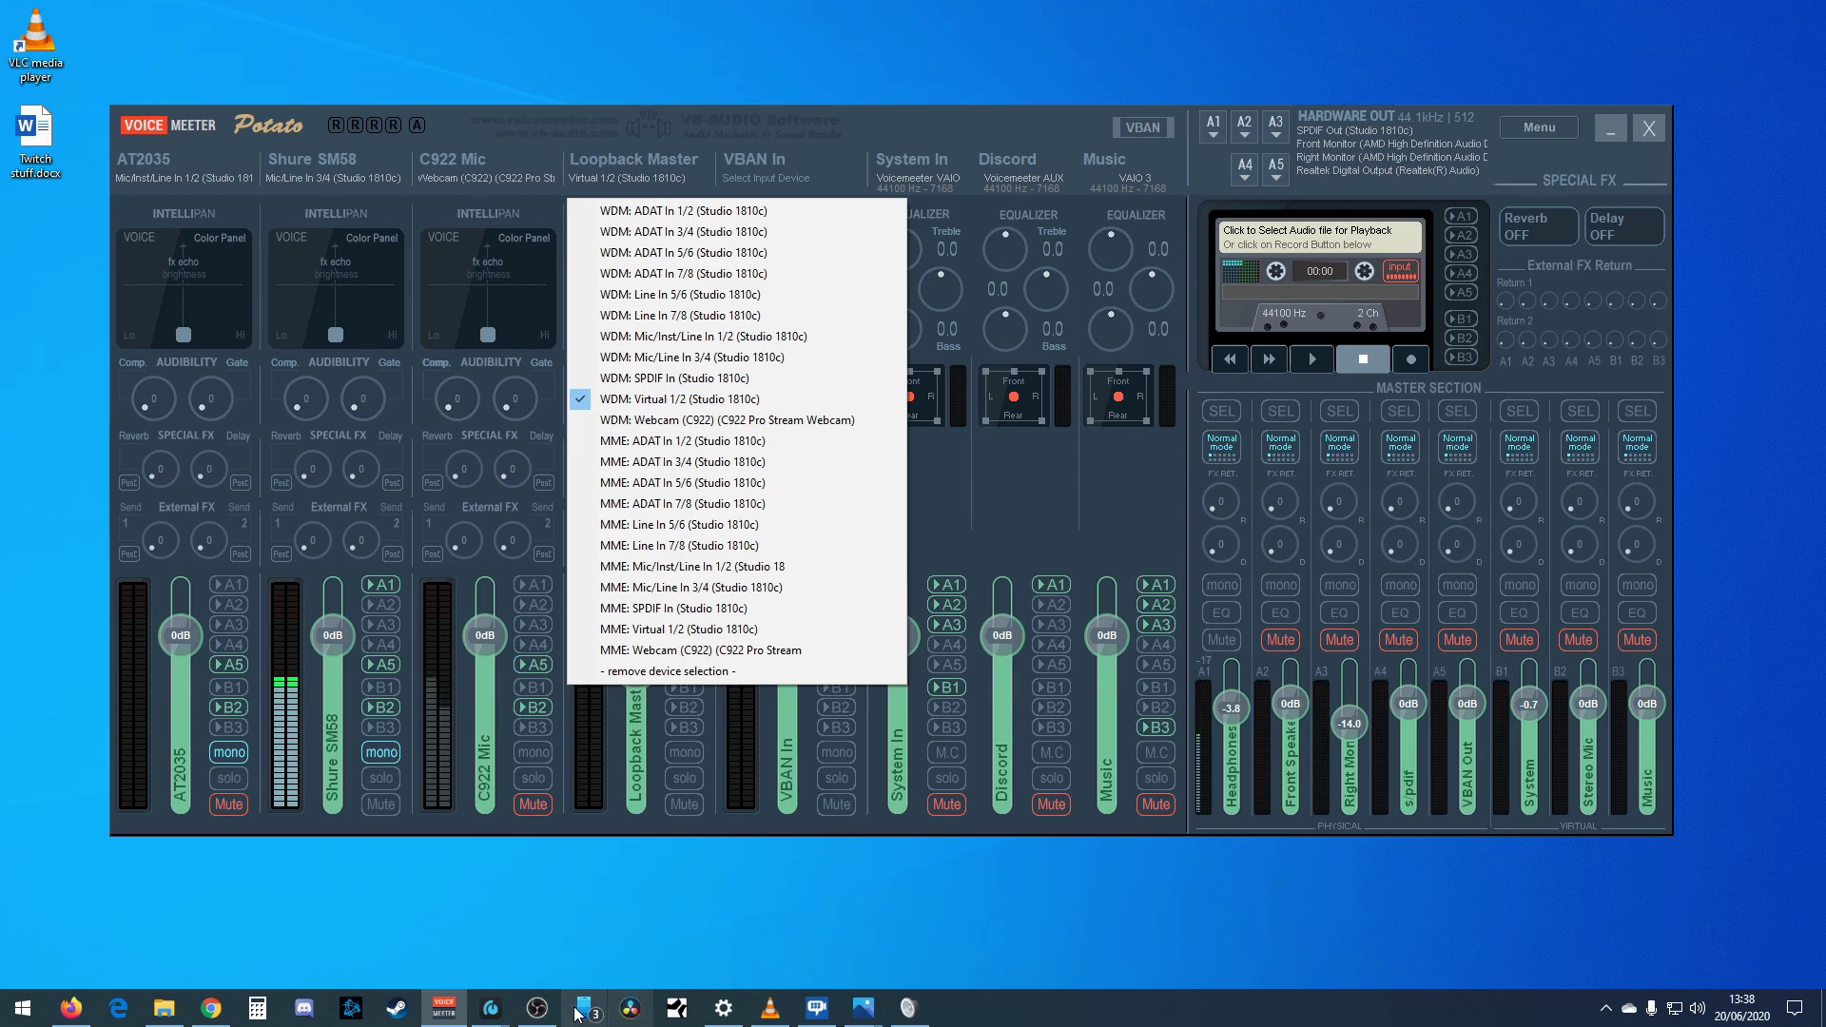
left_click(491, 1008)
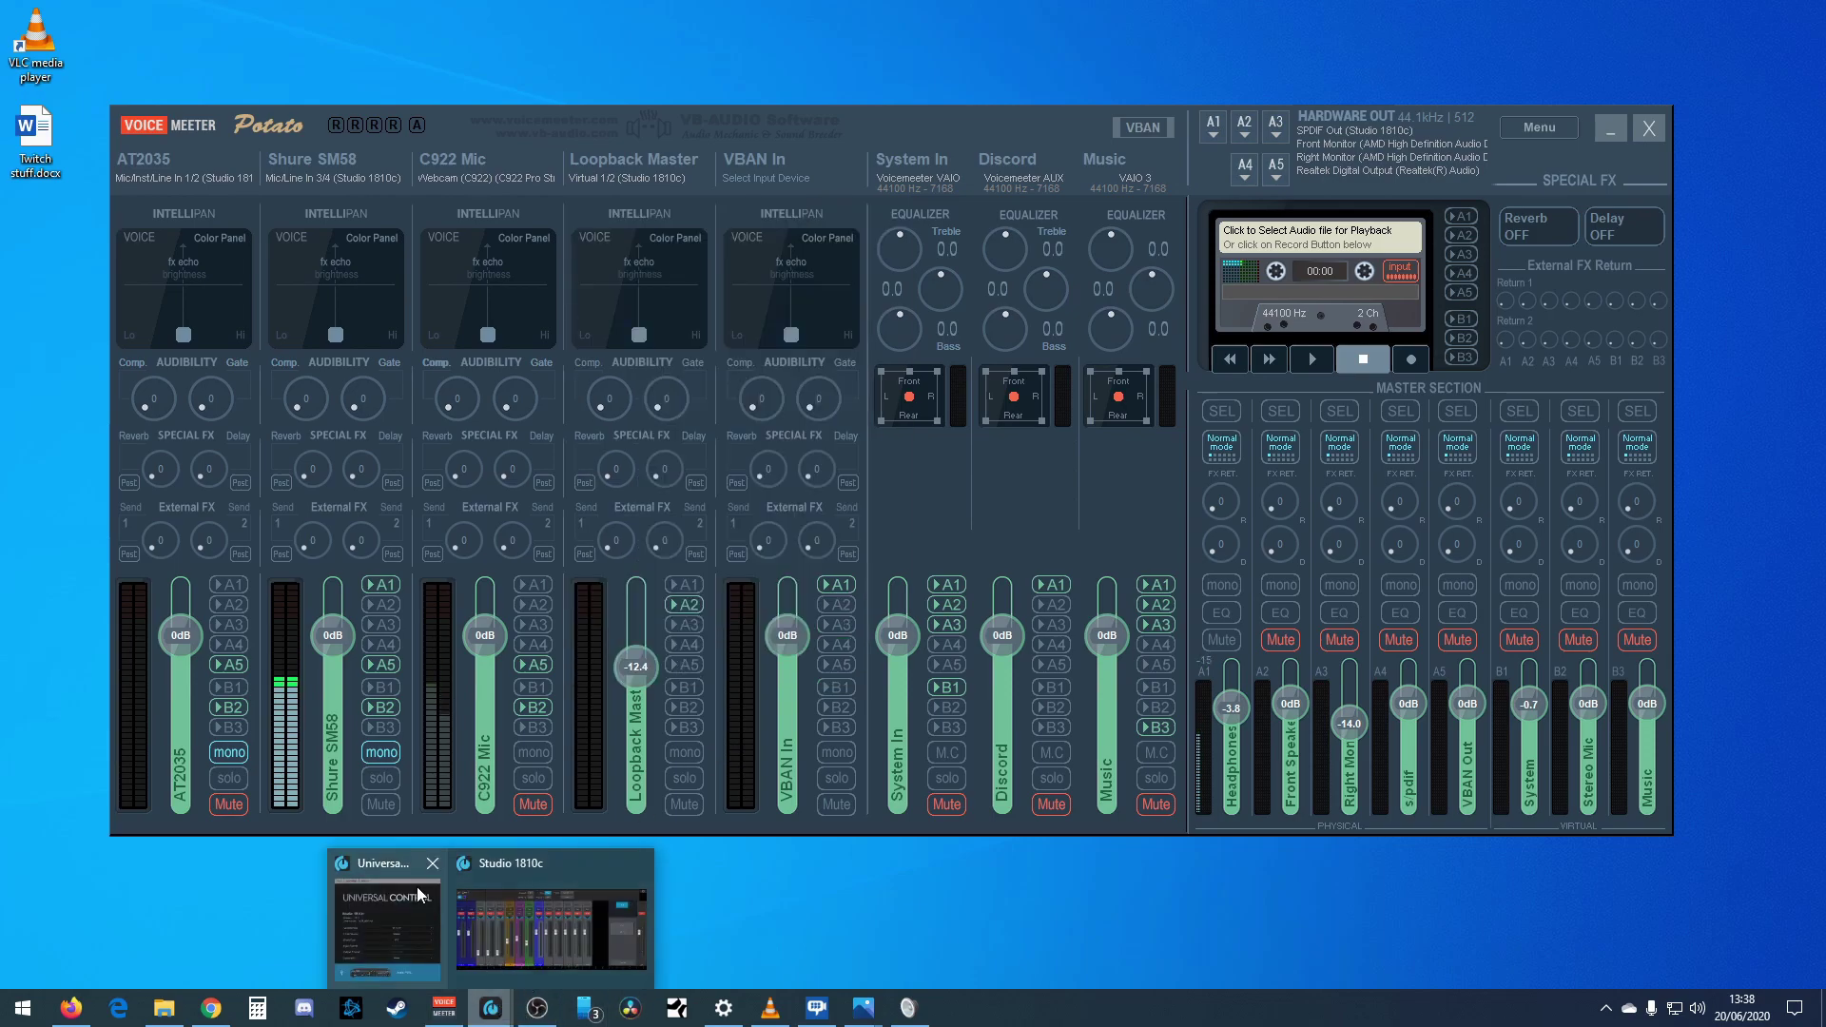
left_click(414, 870)
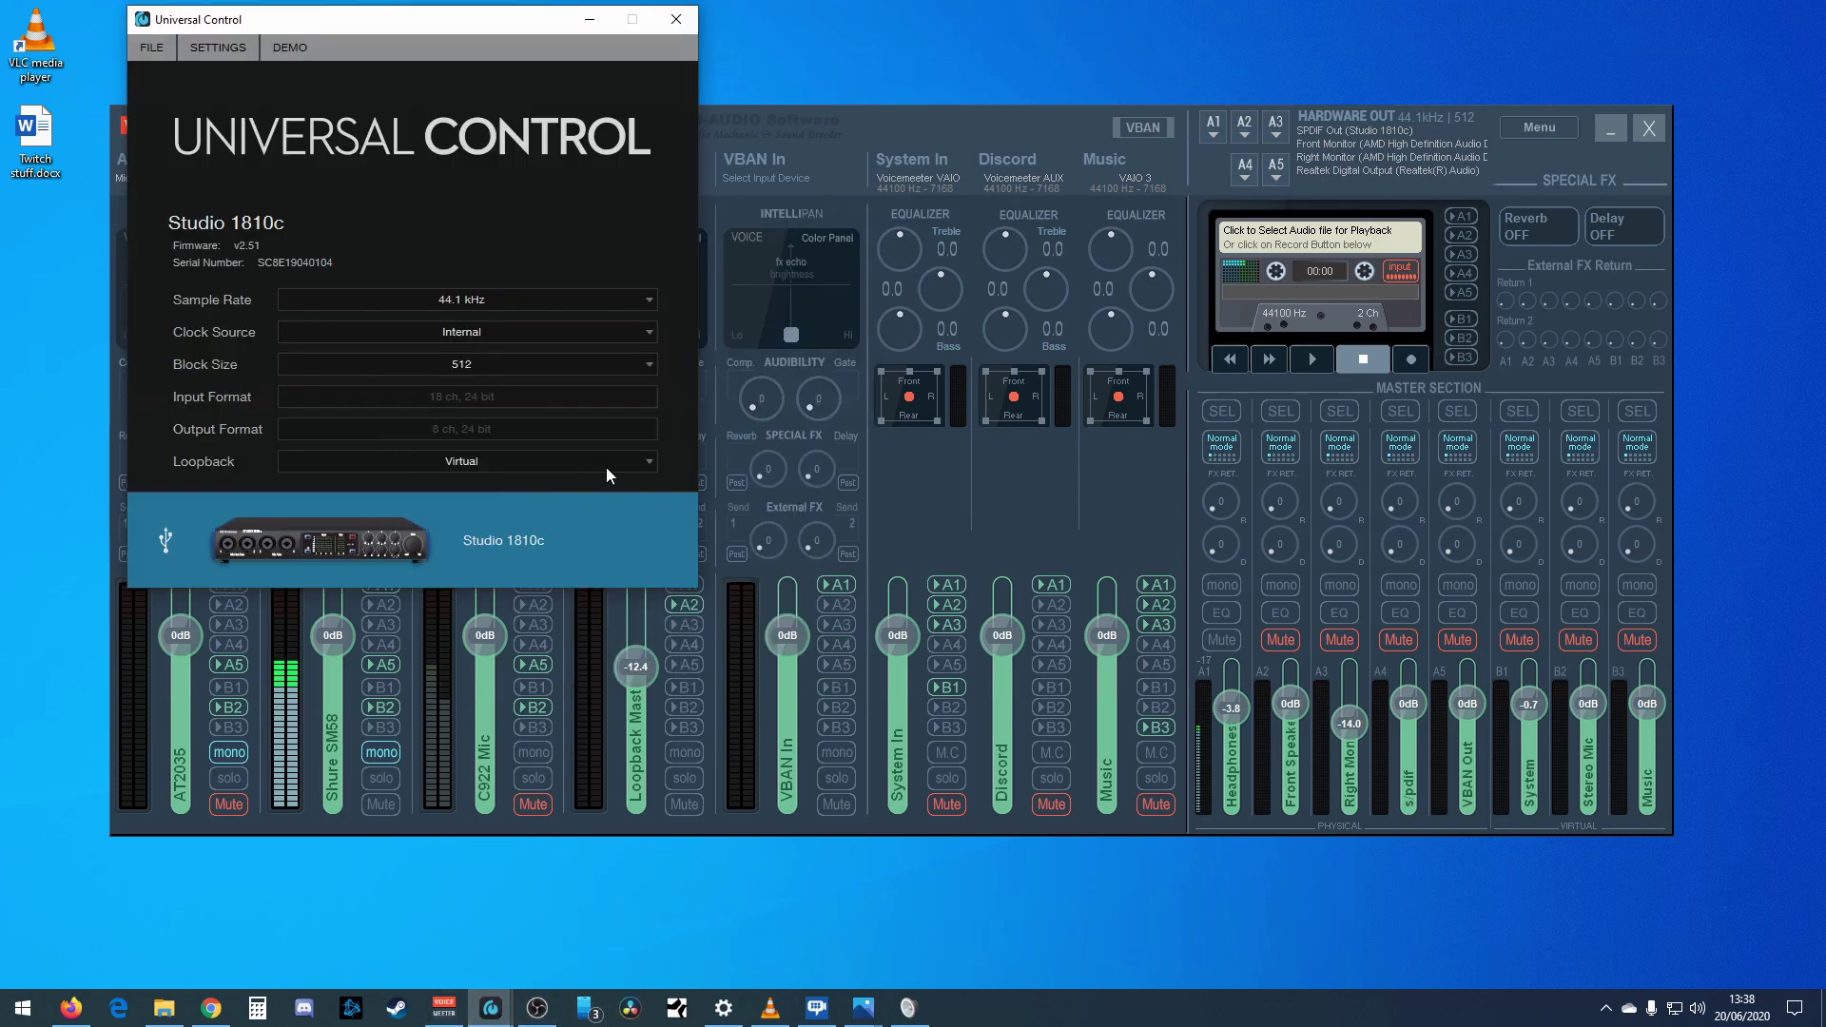
left_click(642, 461)
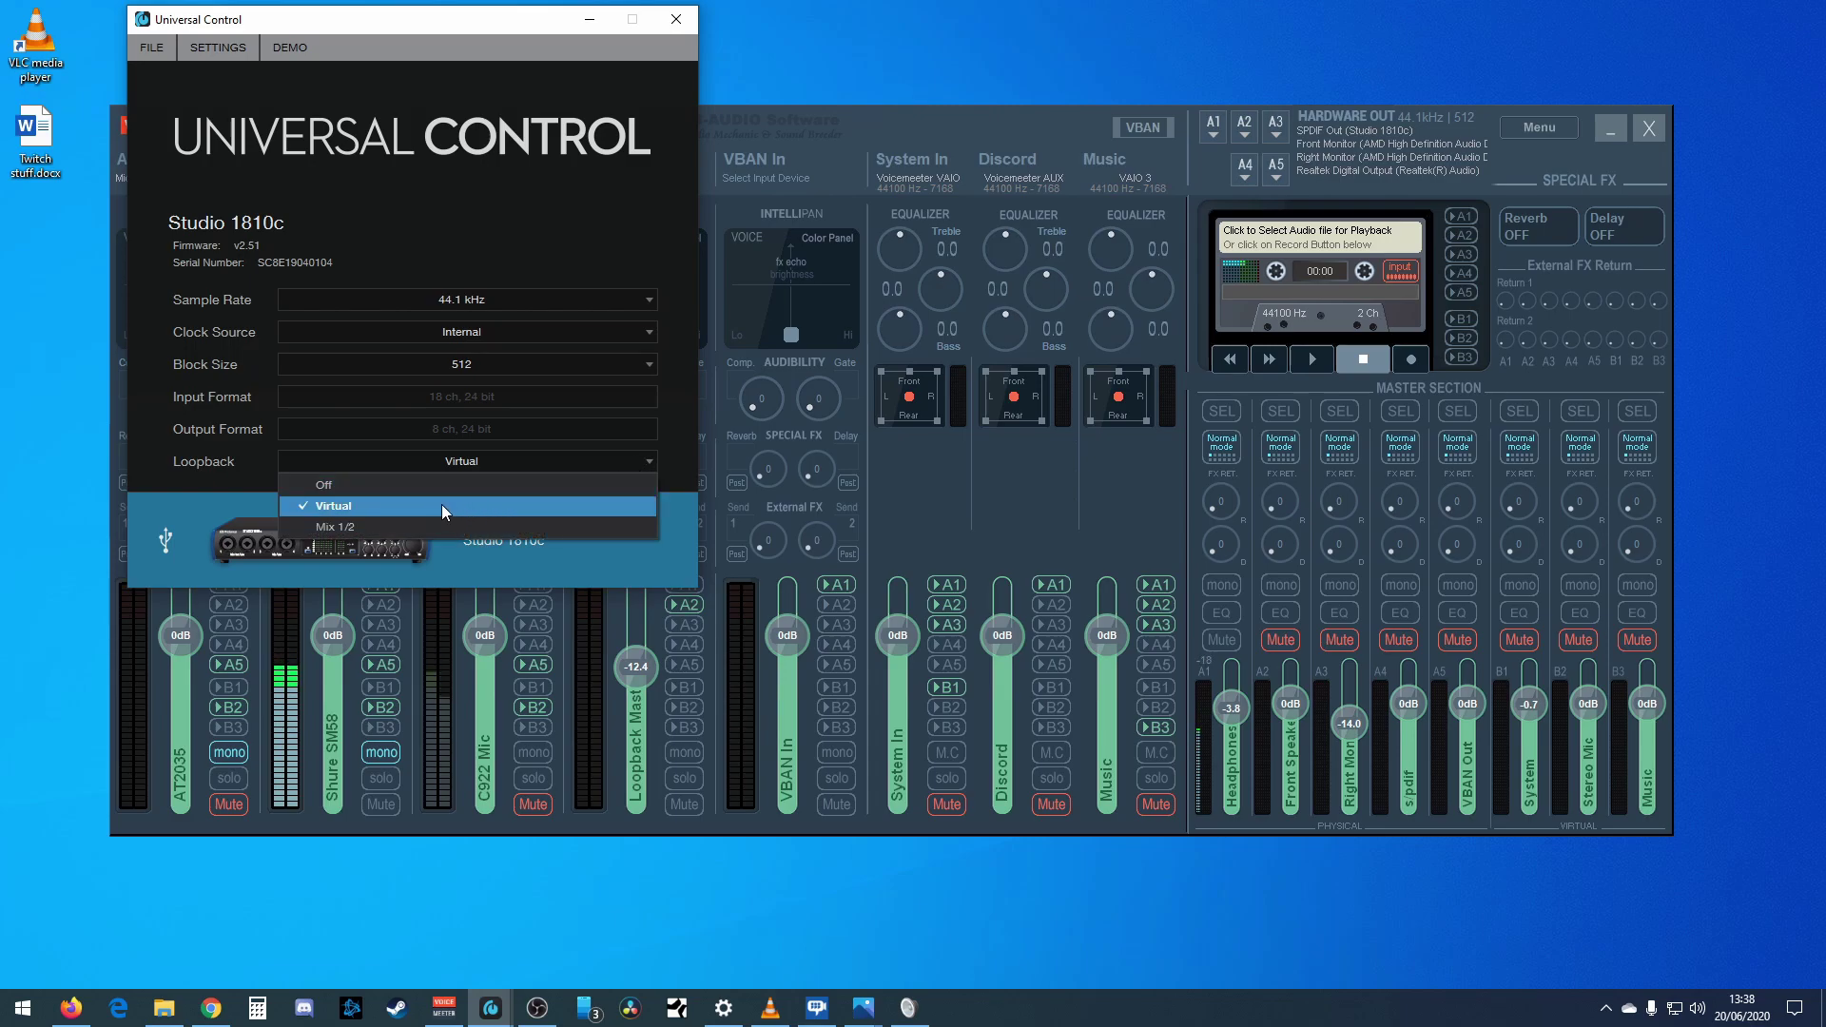
- Show the Windows Sound recording devices and locate the Studio 1810c's Virtual 1/2 entry
left_click(909, 1009)
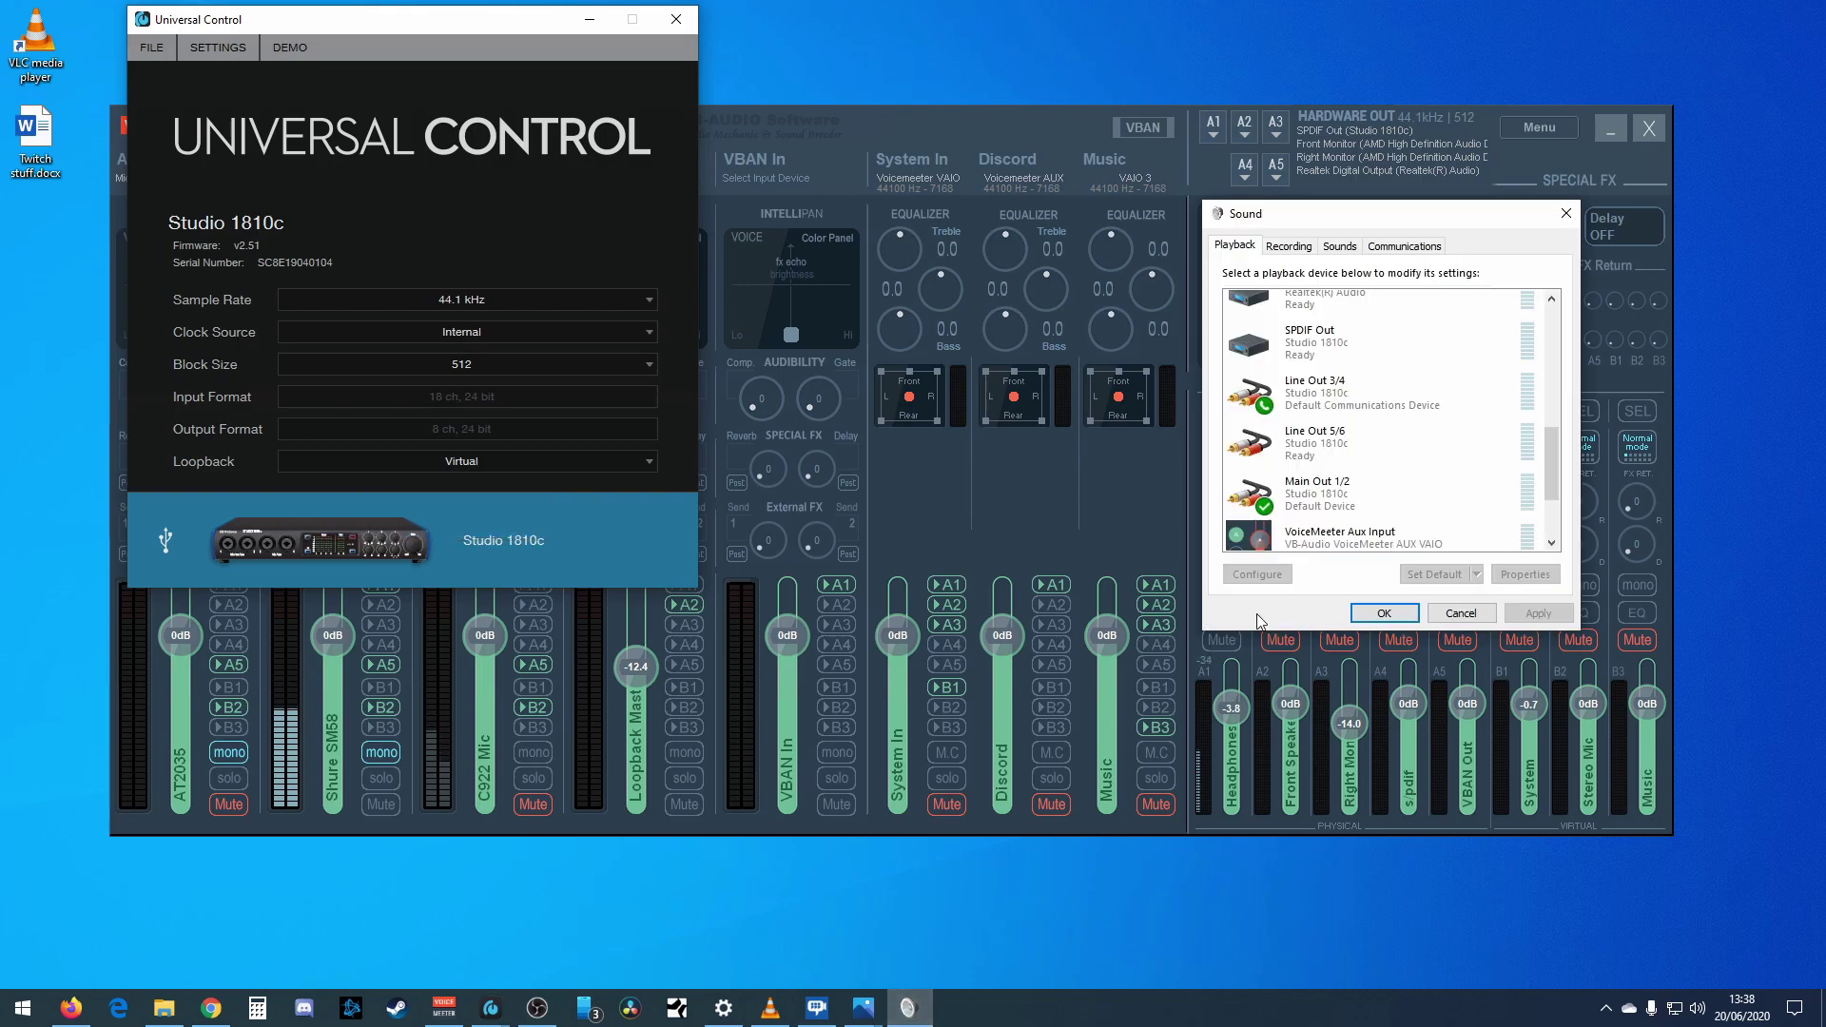
left_click(1289, 245)
scroll(1366, 456, "down", 3)
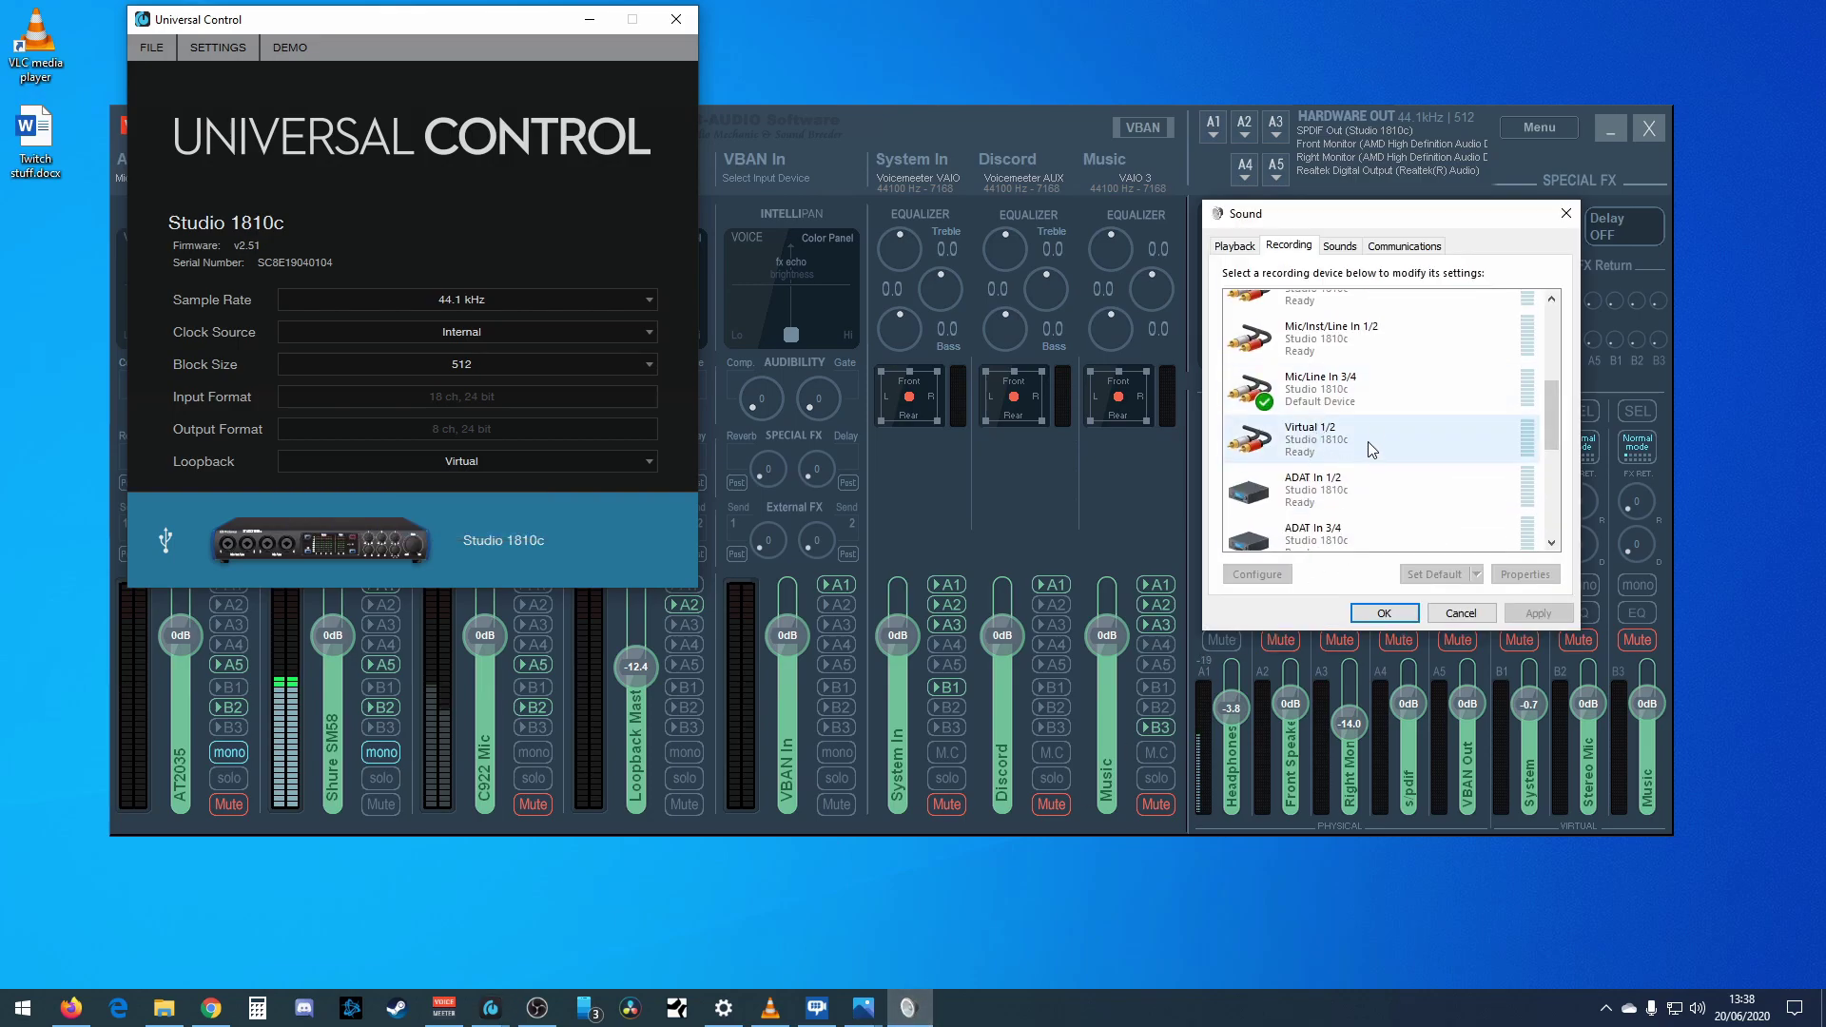
scroll(1348, 416, "down", 1)
- Return to Universal Control and view the Loopback choices again, keeping the current selection
left_click(591, 23)
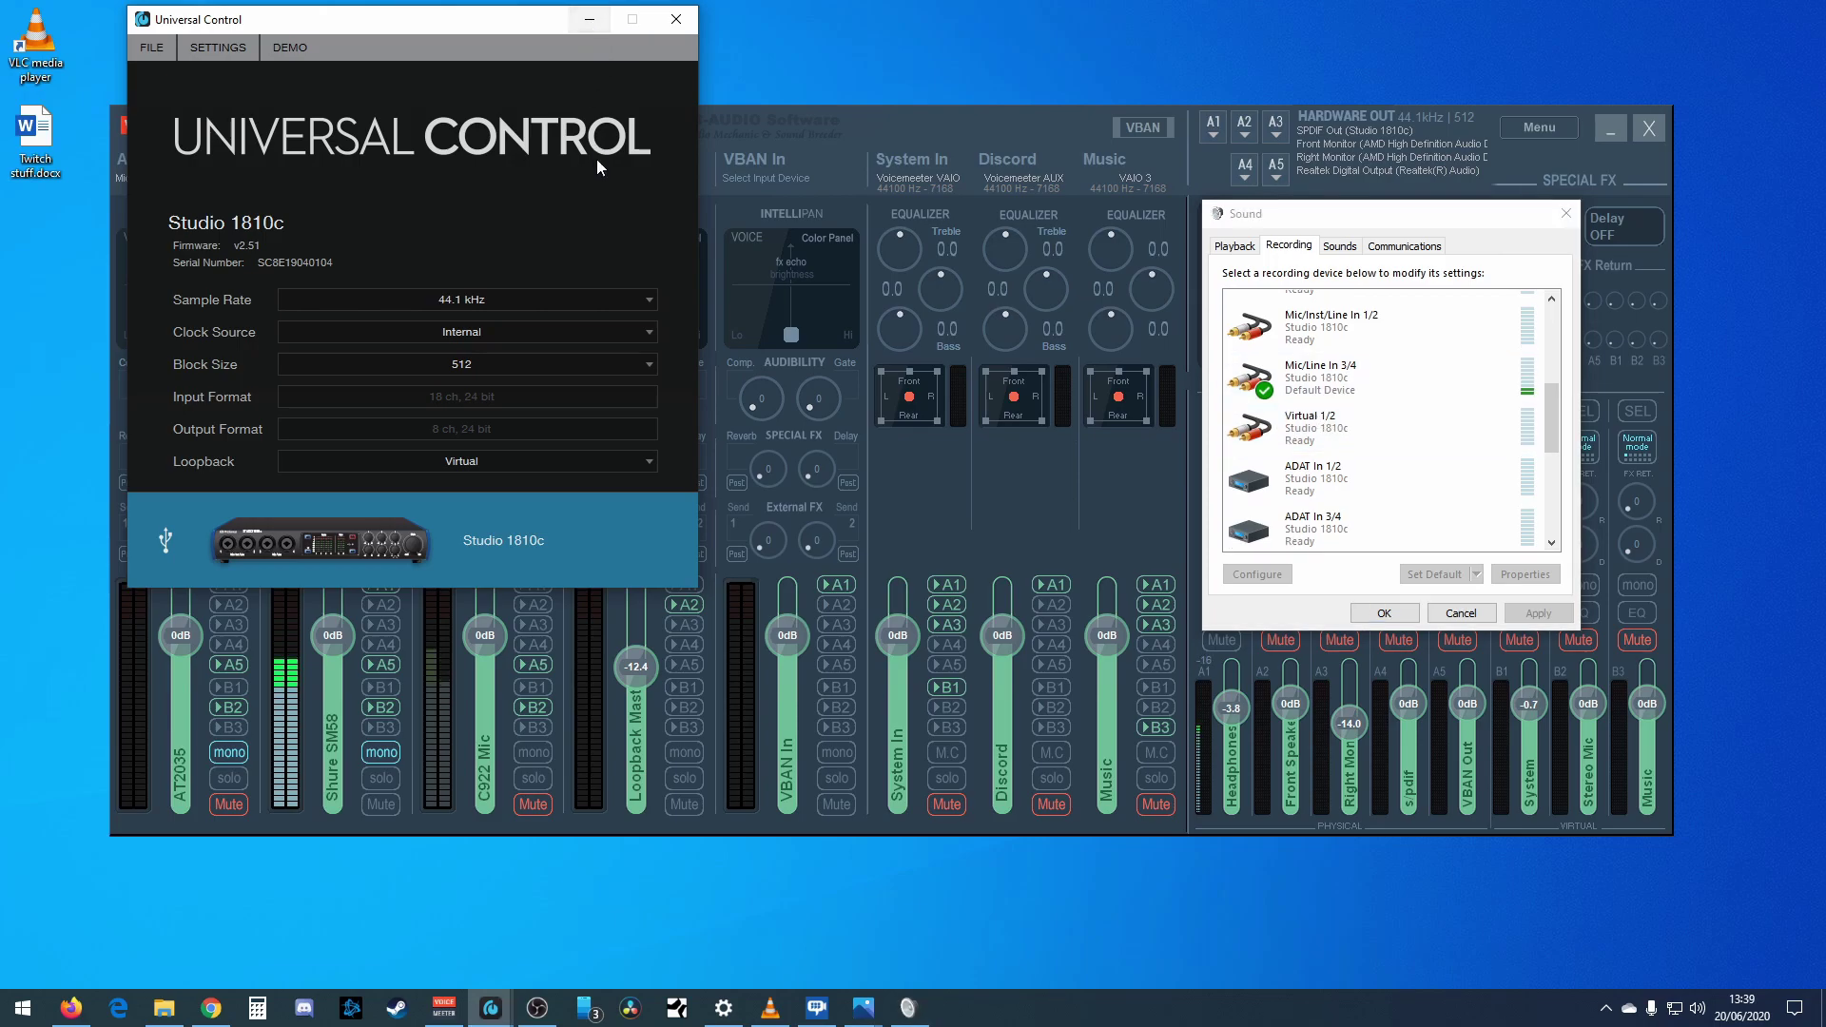
left_click(559, 466)
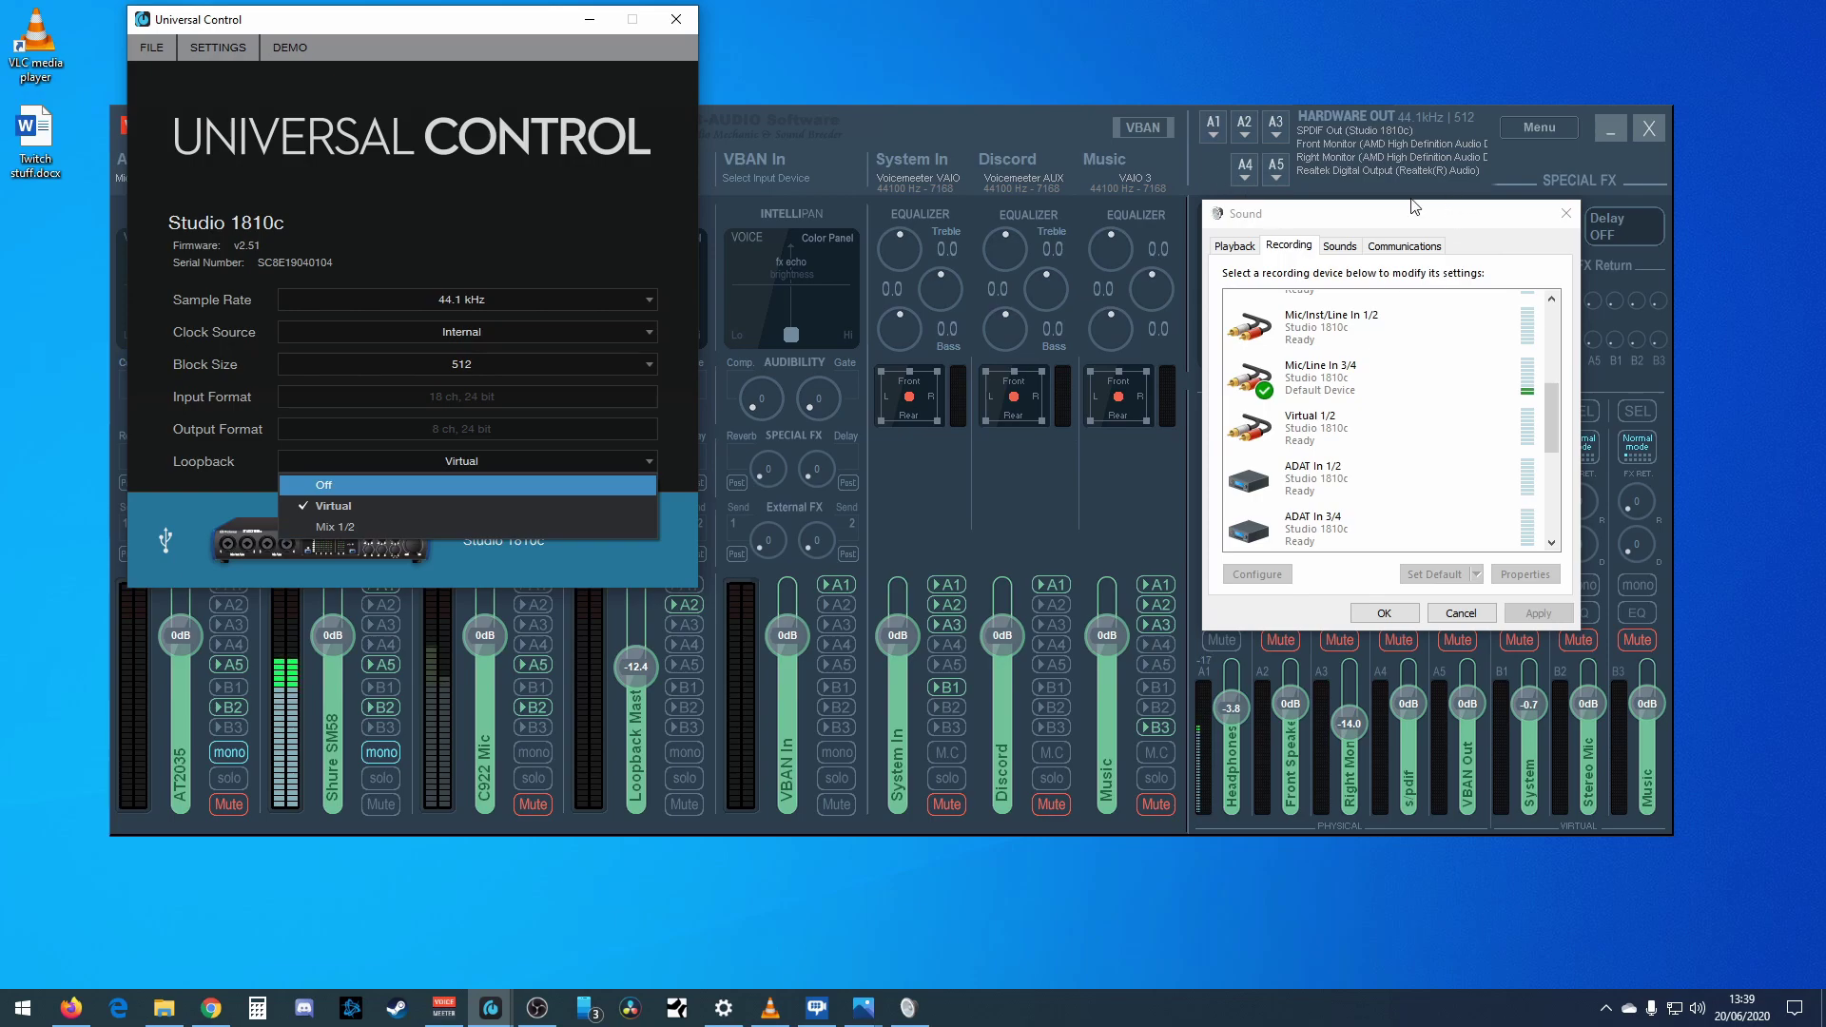
left_click(1247, 93)
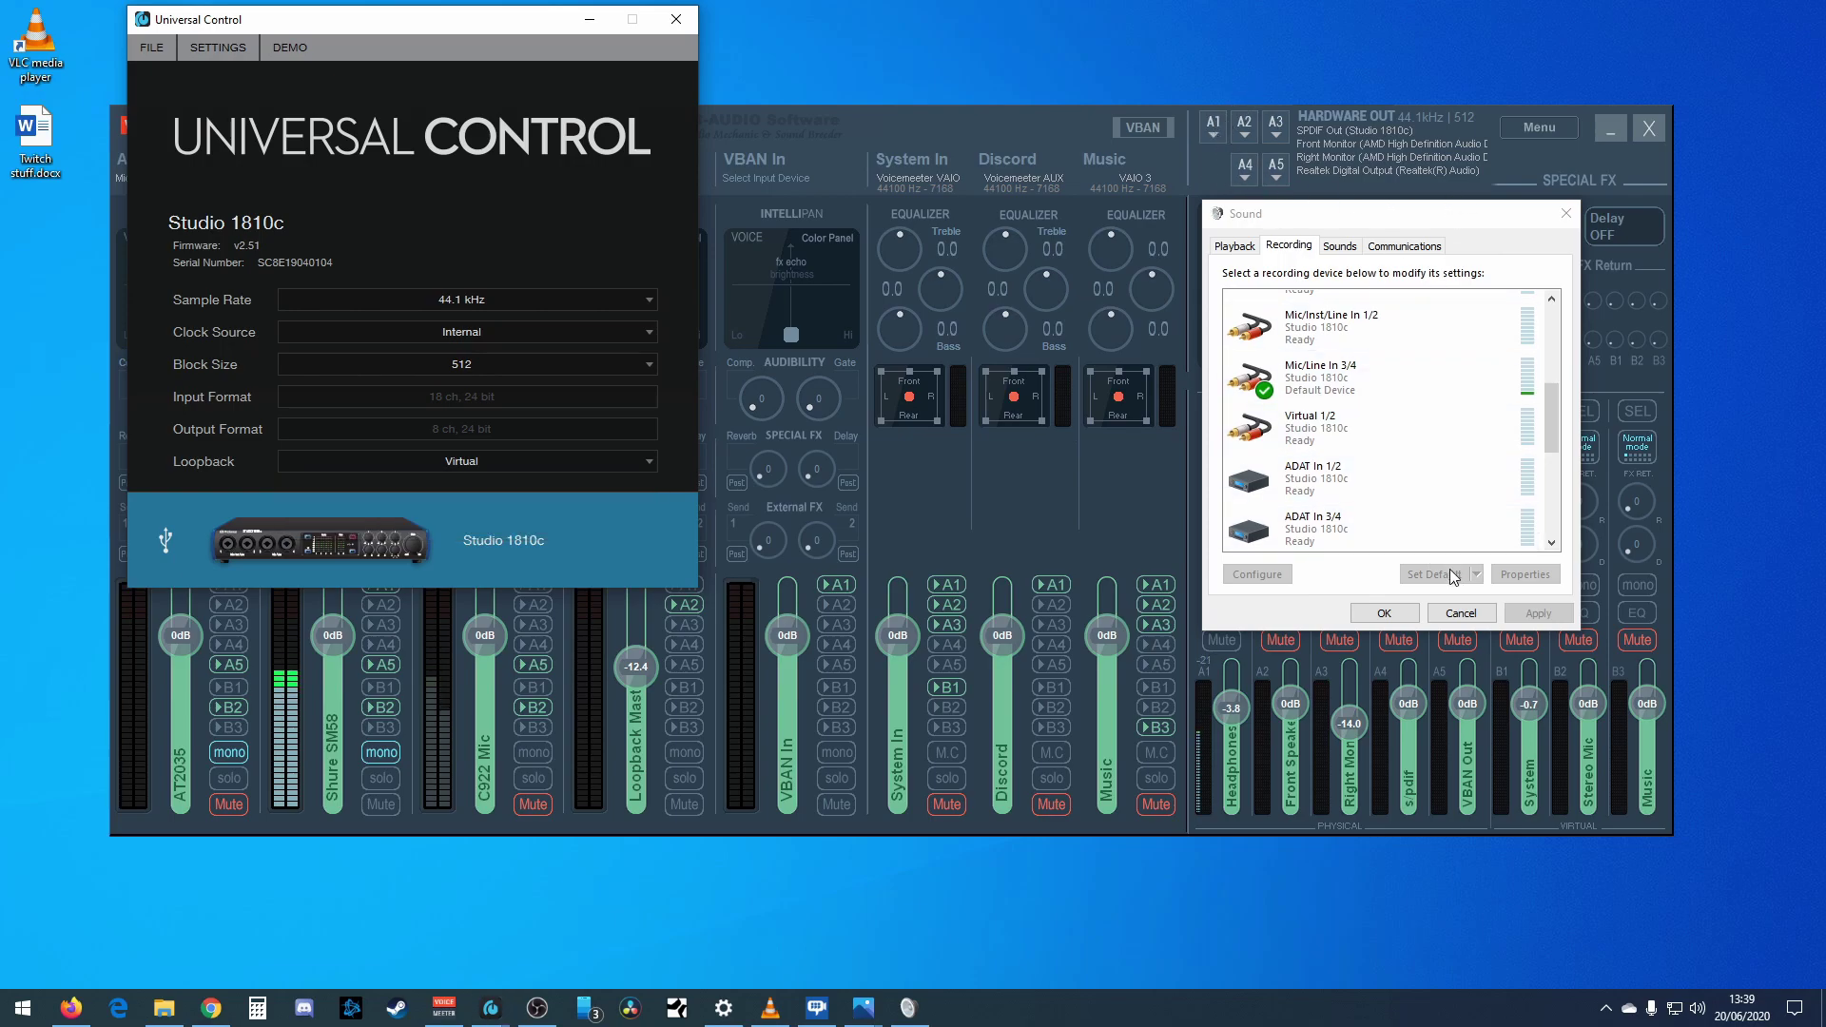
- Dismiss the Windows Sound dialog and set hardware output A1 to WDM: Main Out 1/2 (Studio 1810c)
left_click(1460, 613)
left_click(1213, 123)
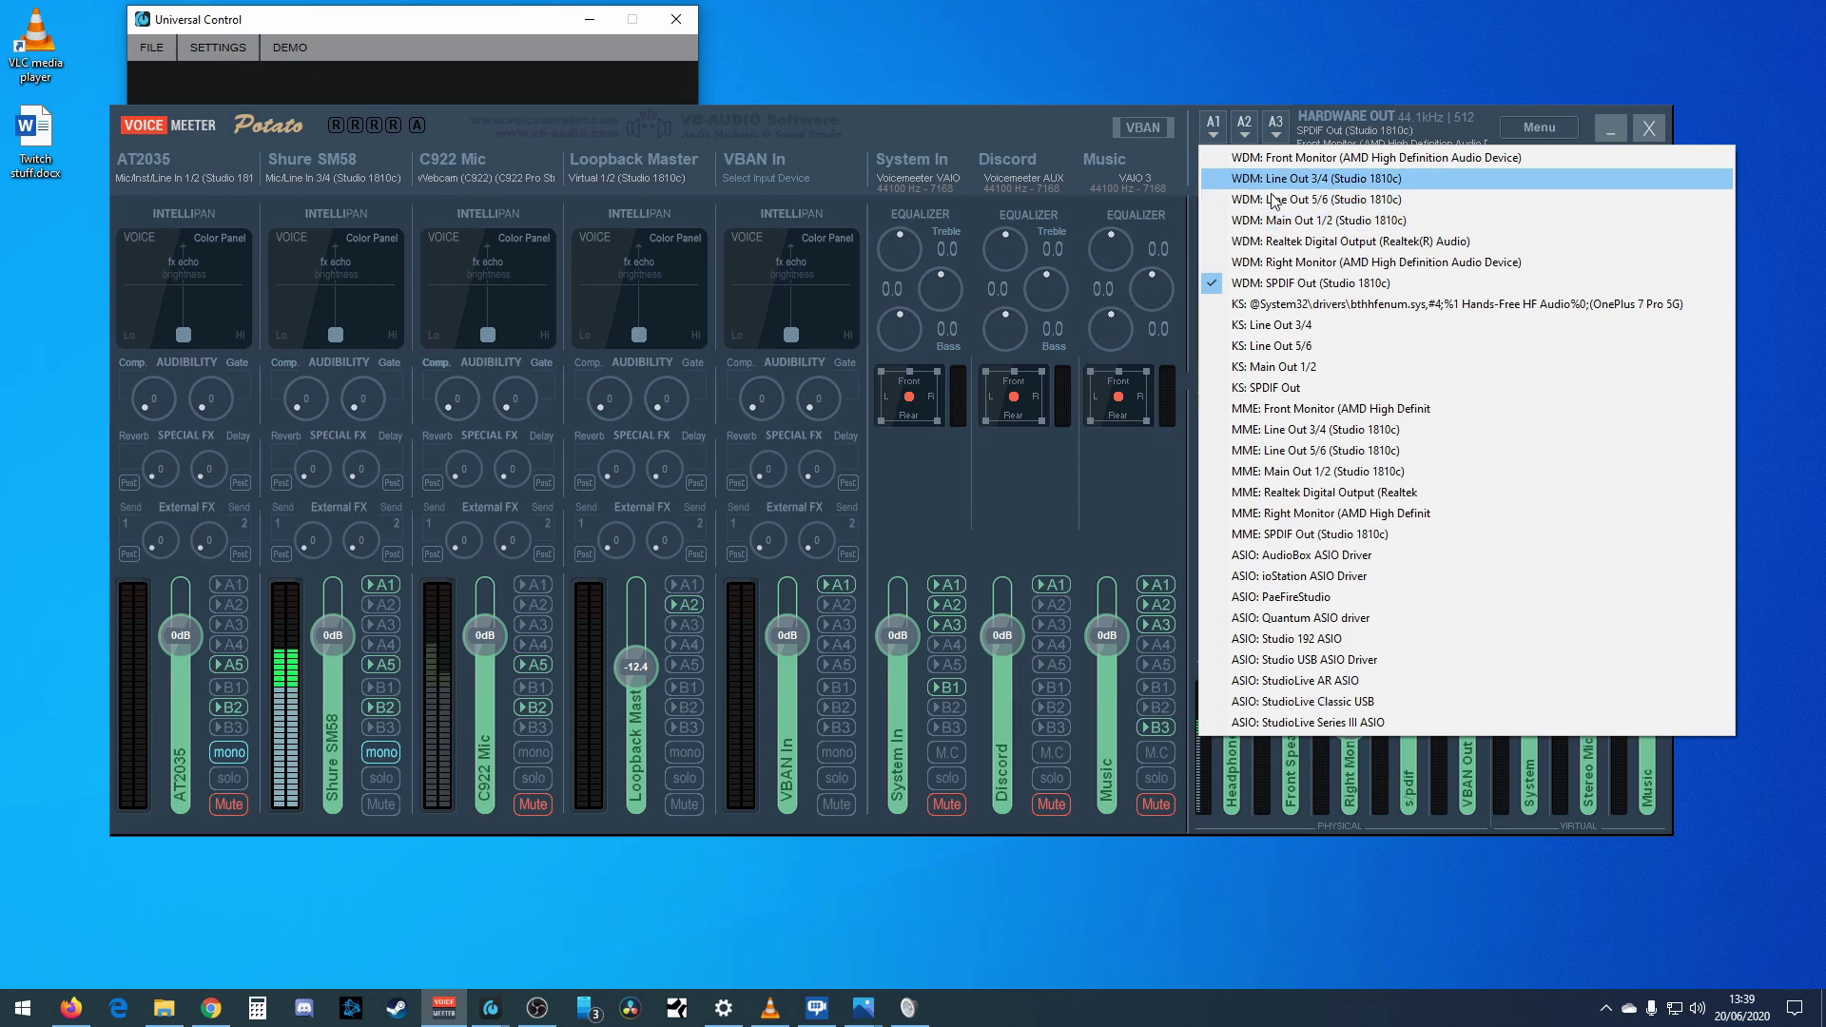
left_click(1269, 221)
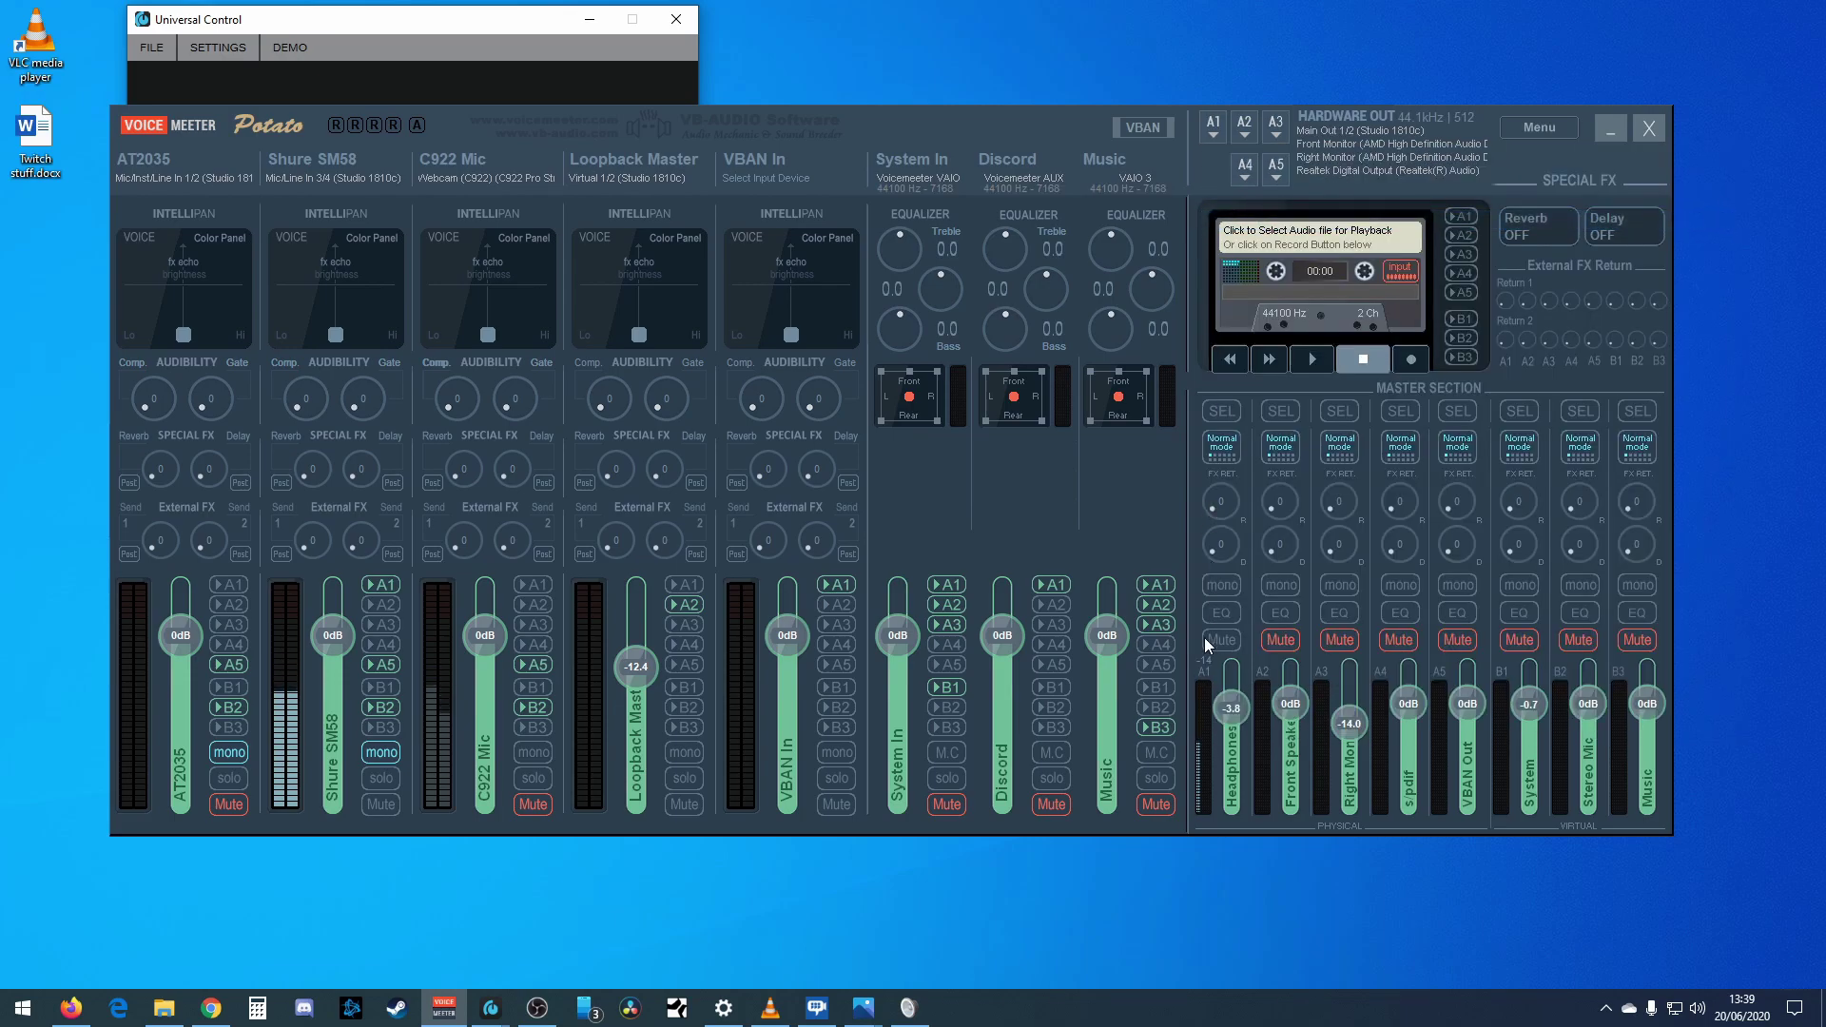
- Open the Studio 1810c mixer to check the signal on the DAW 1 channel, and minimise it again
left_click(491, 1008)
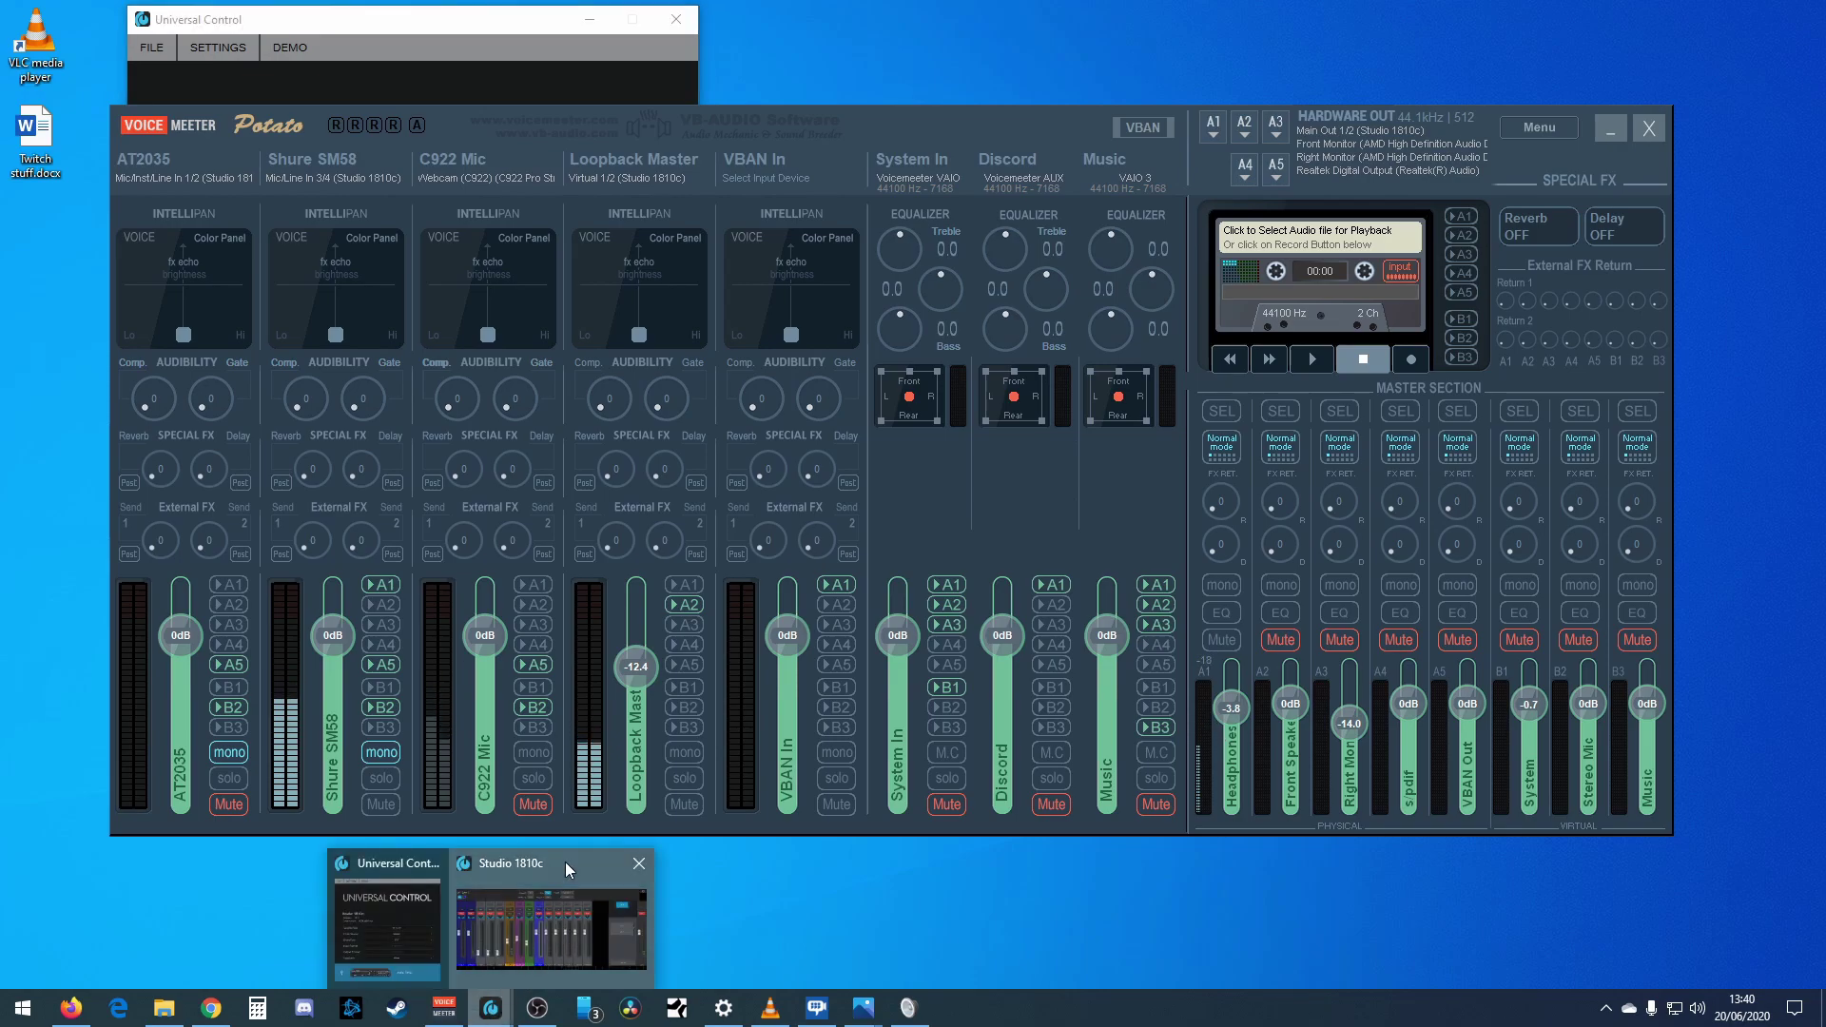
left_click(564, 946)
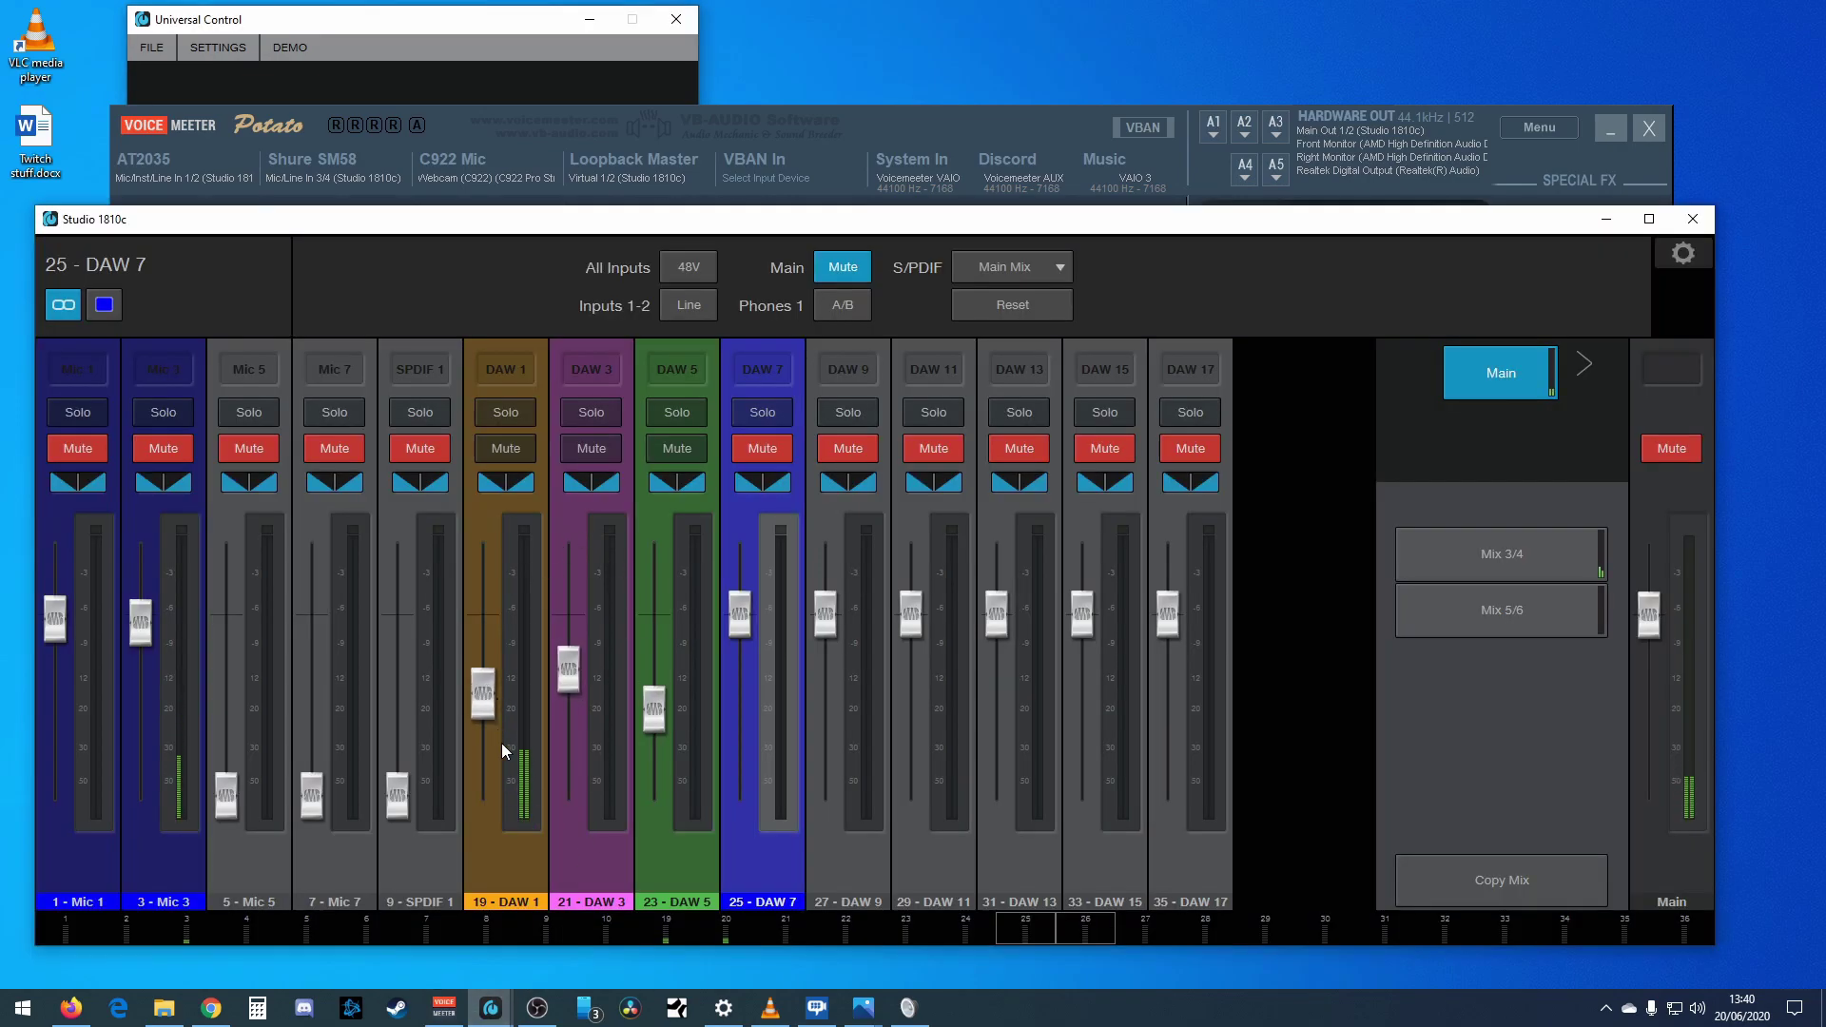
left_click(1607, 220)
- Reposition the Voicemeeter window, reopen the Studio 1810c mixer, and shift the mixer window aside
left_click(535, 28)
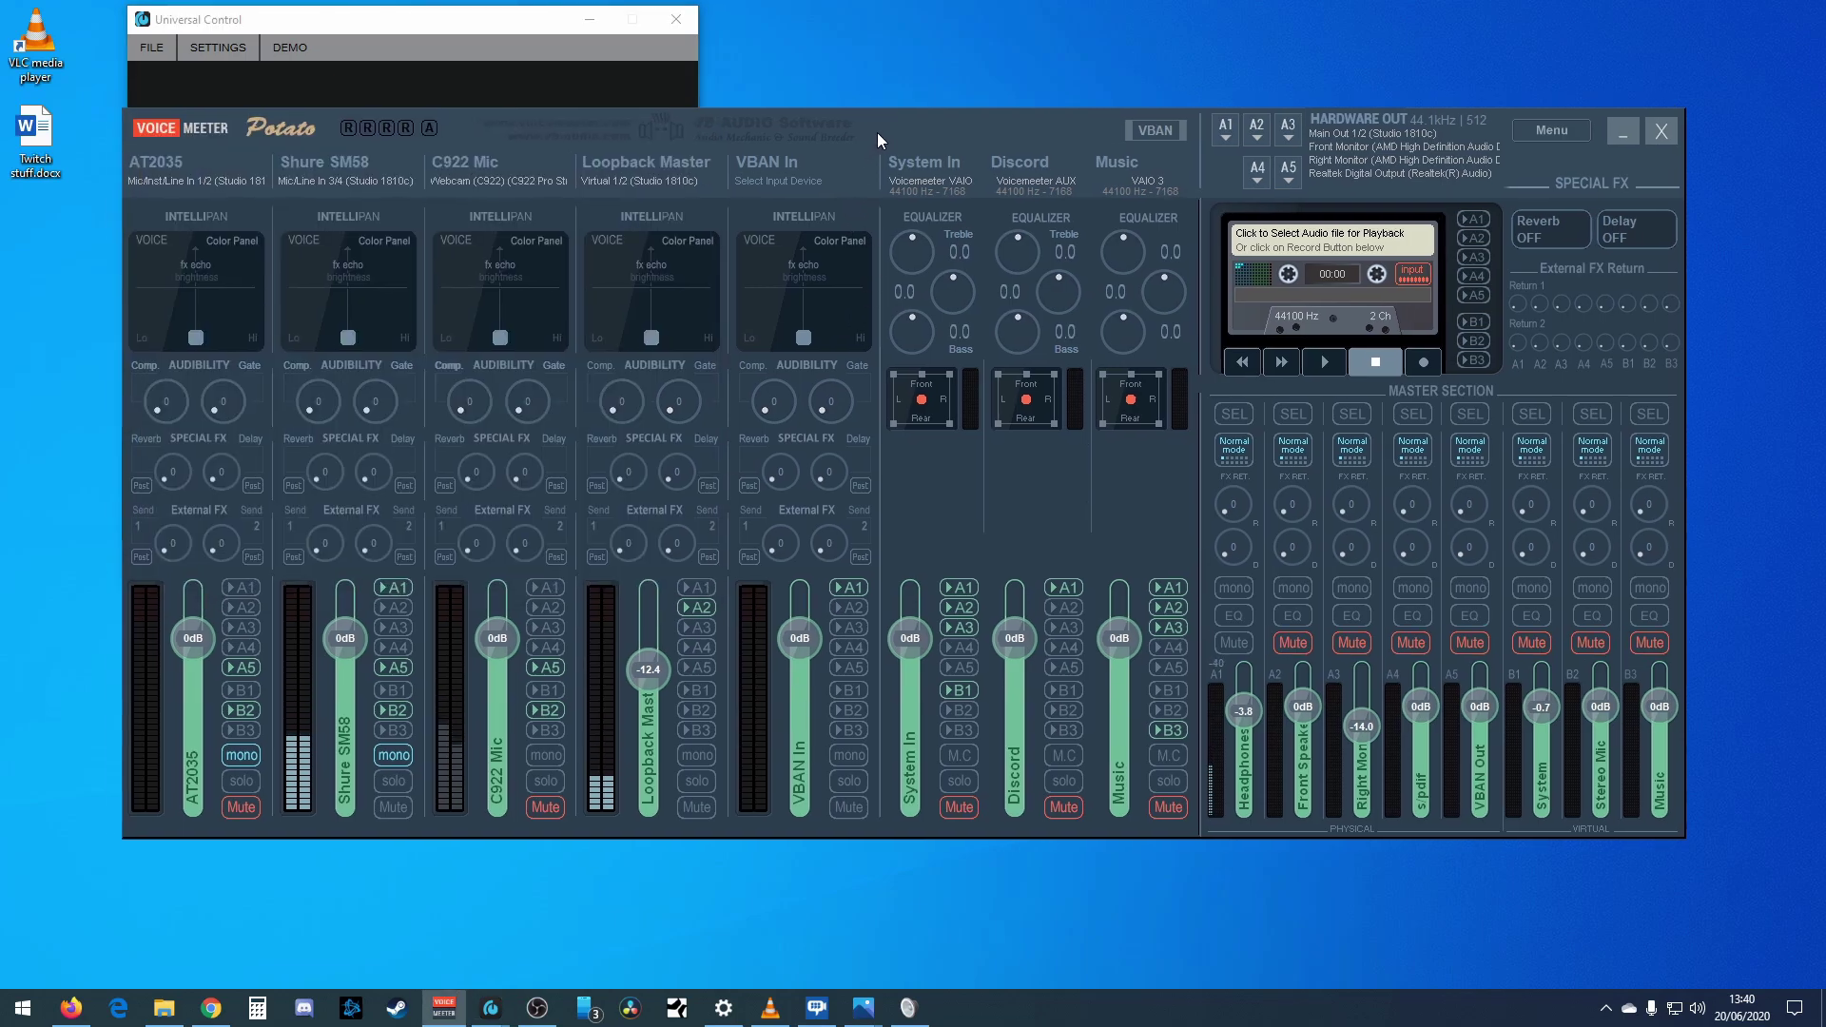
left_click_drag(877, 133, 957, 149)
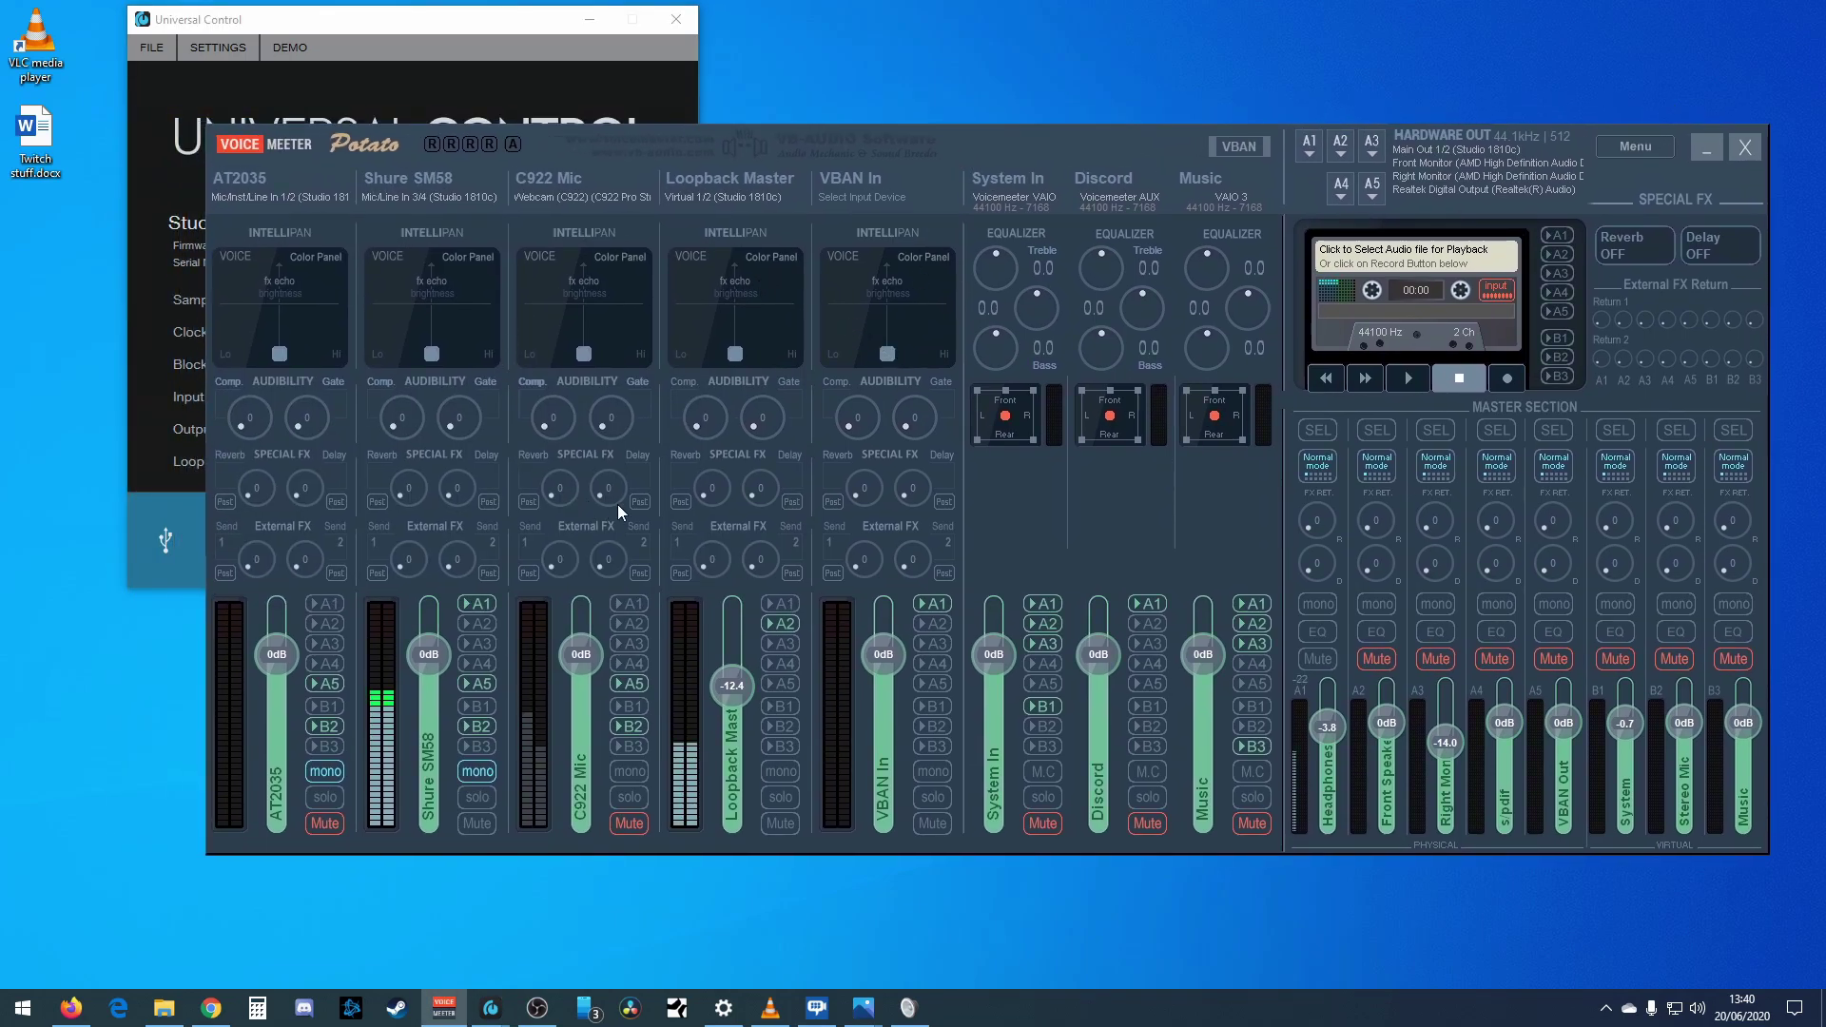
left_click(491, 1007)
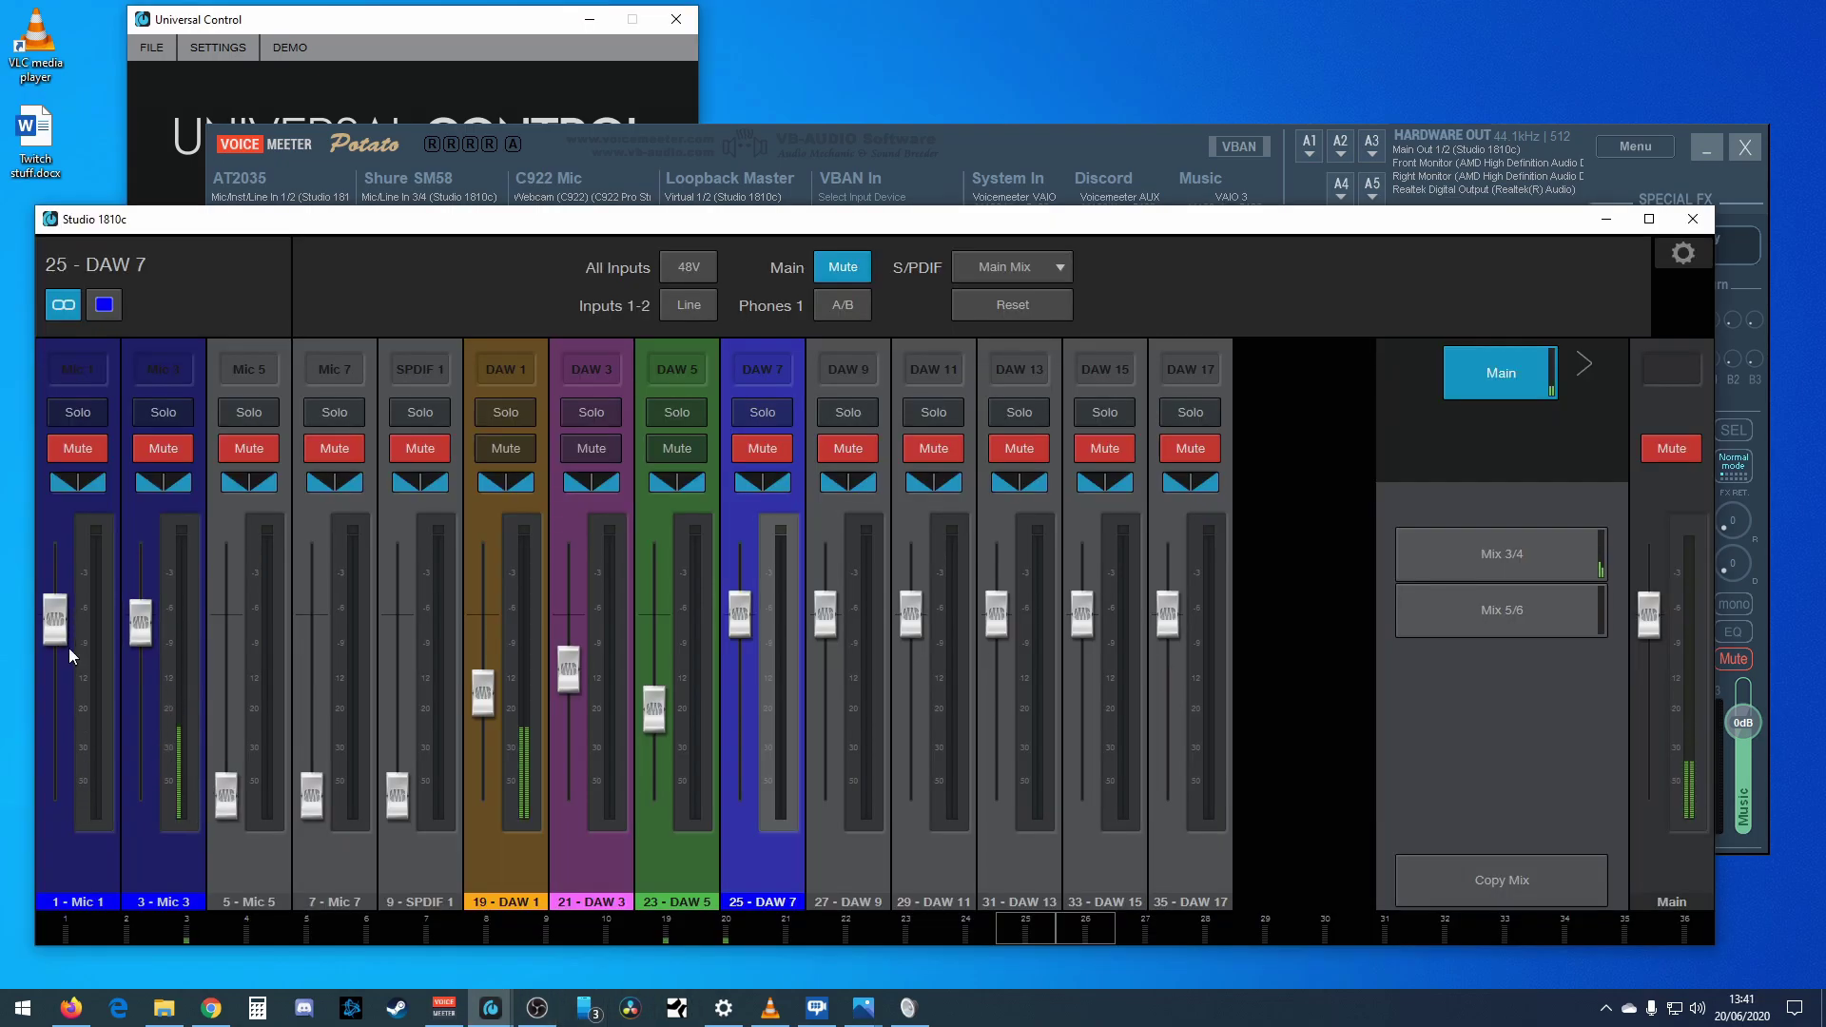
left_click_drag(678, 229, 795, 213)
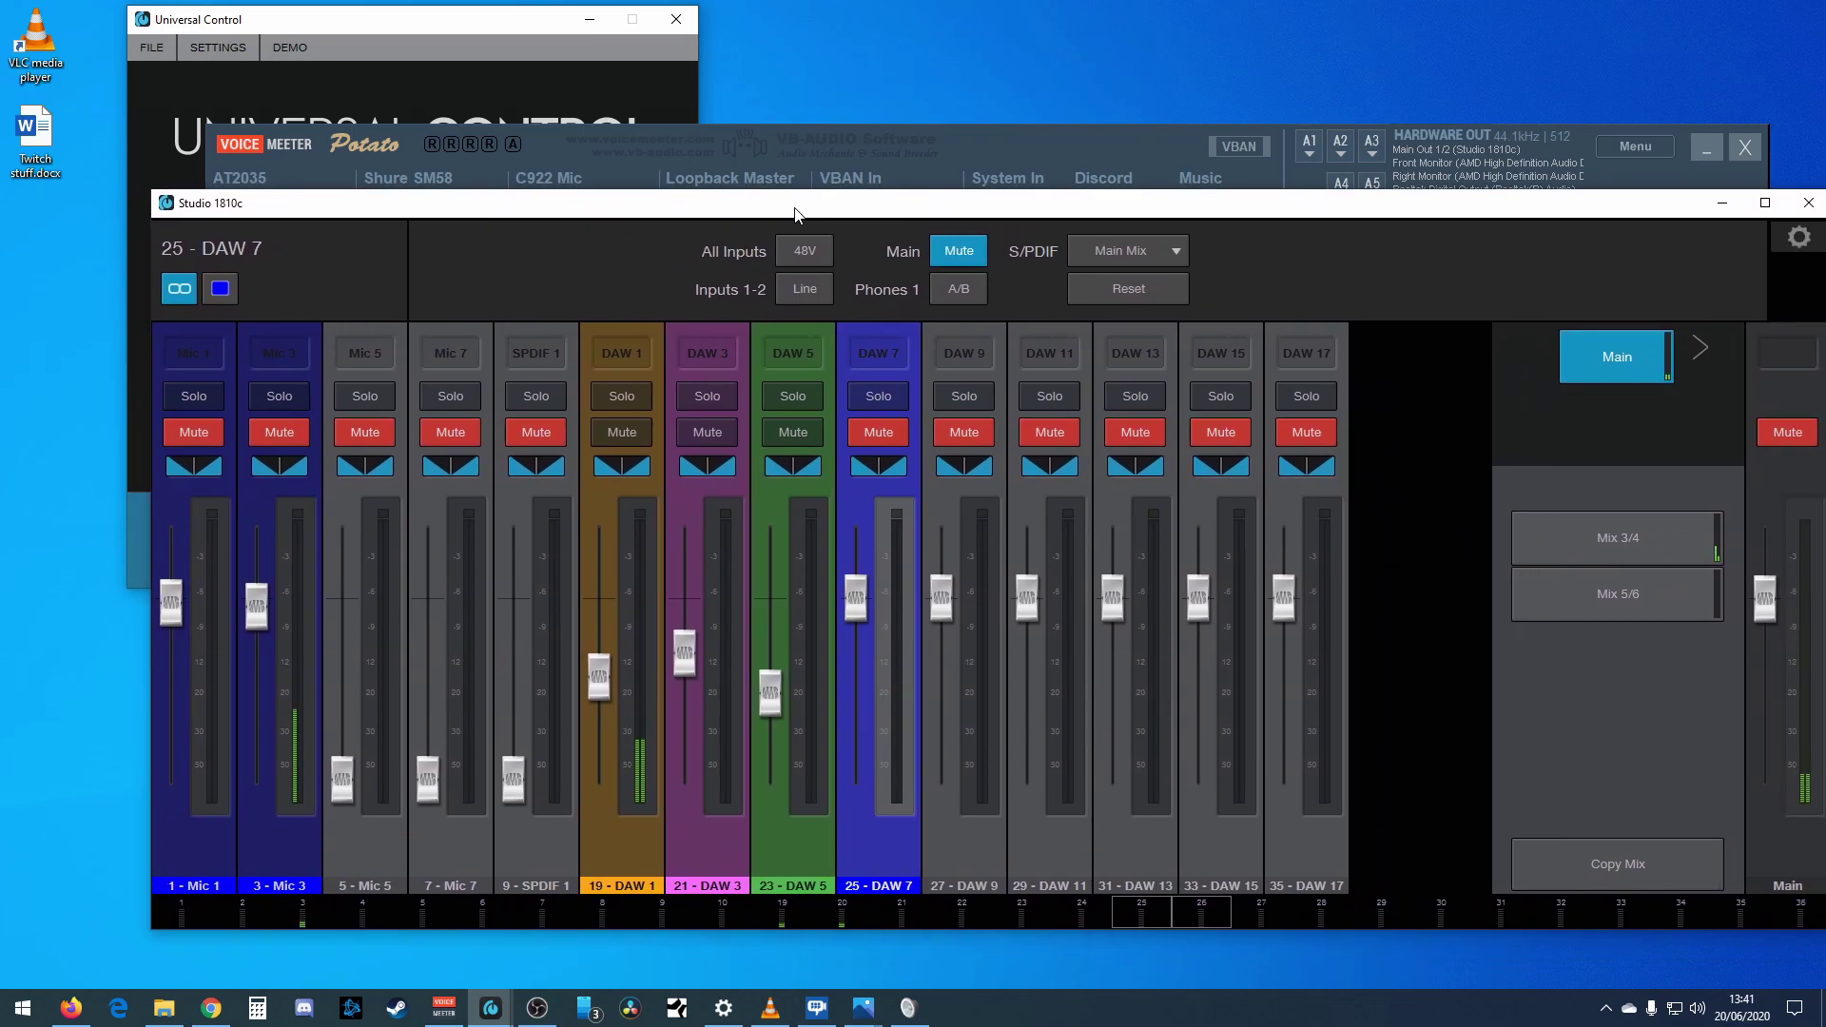
left_click(1265, 131)
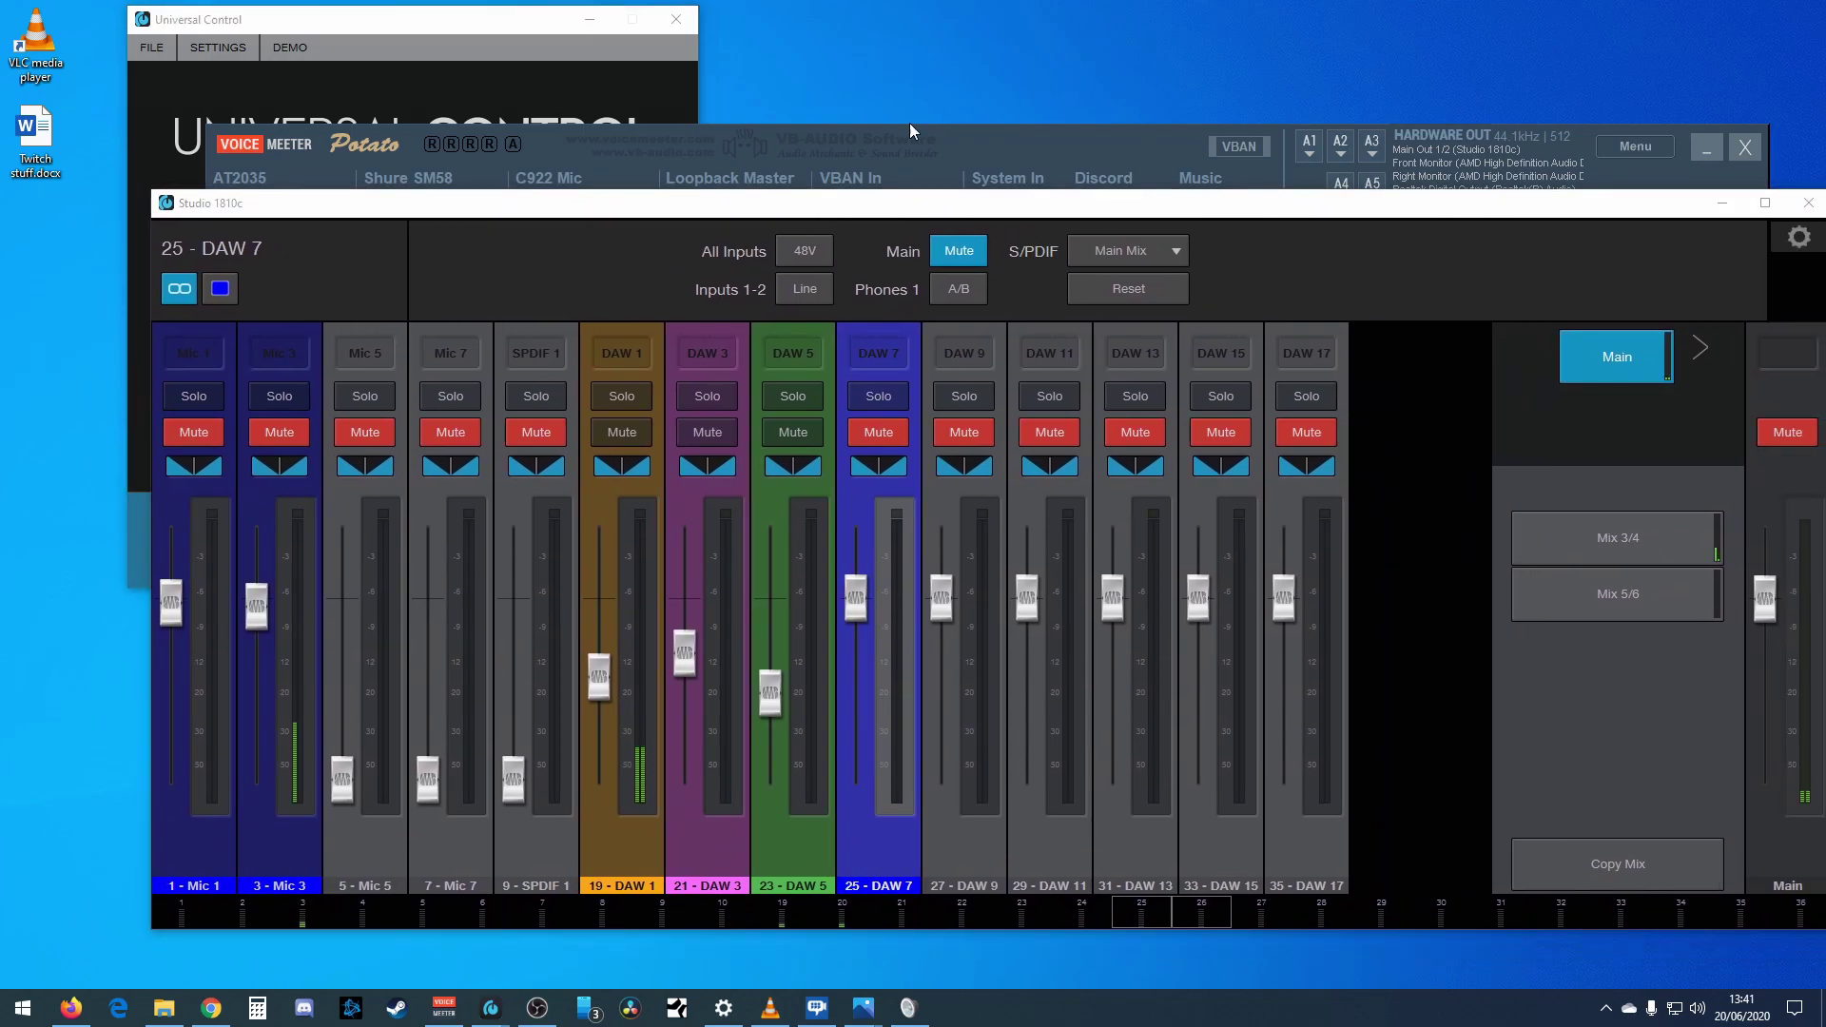
- Set the Studio 1810c's Loopback mode to Mix 1/2 in Universal Control
left_click(552, 19)
left_click(537, 465)
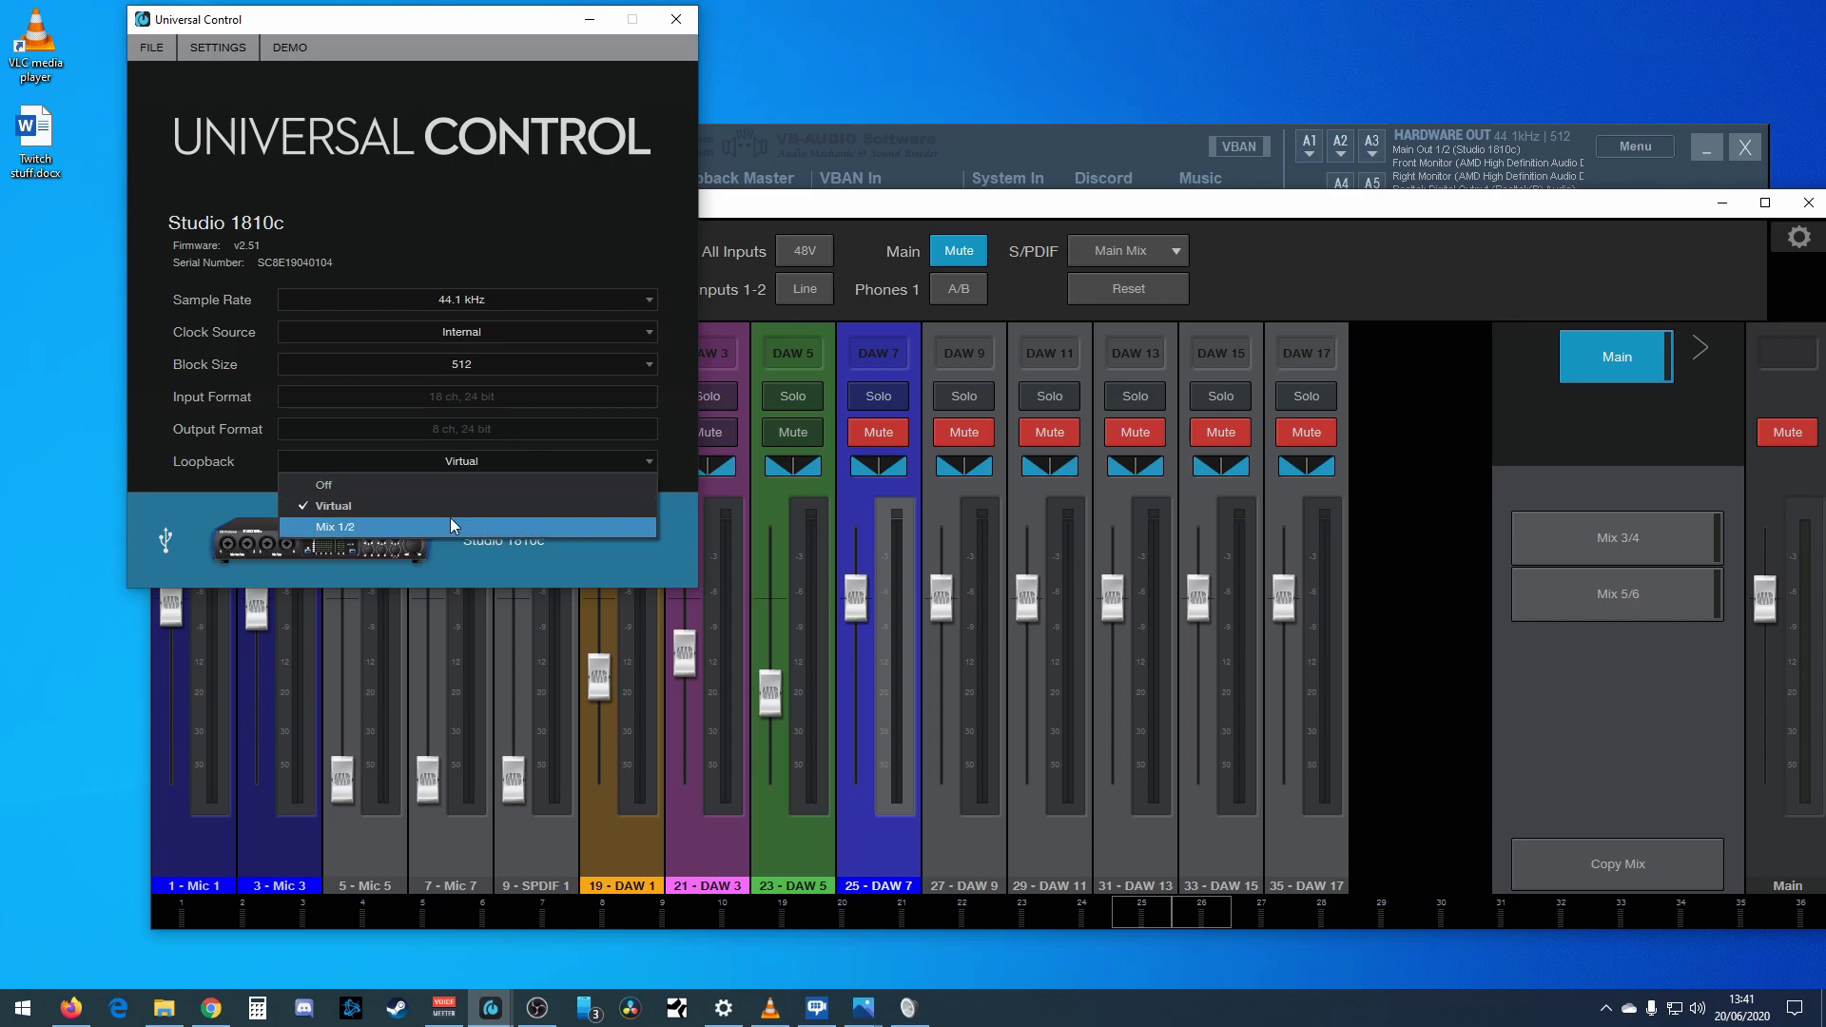
left_click(451, 521)
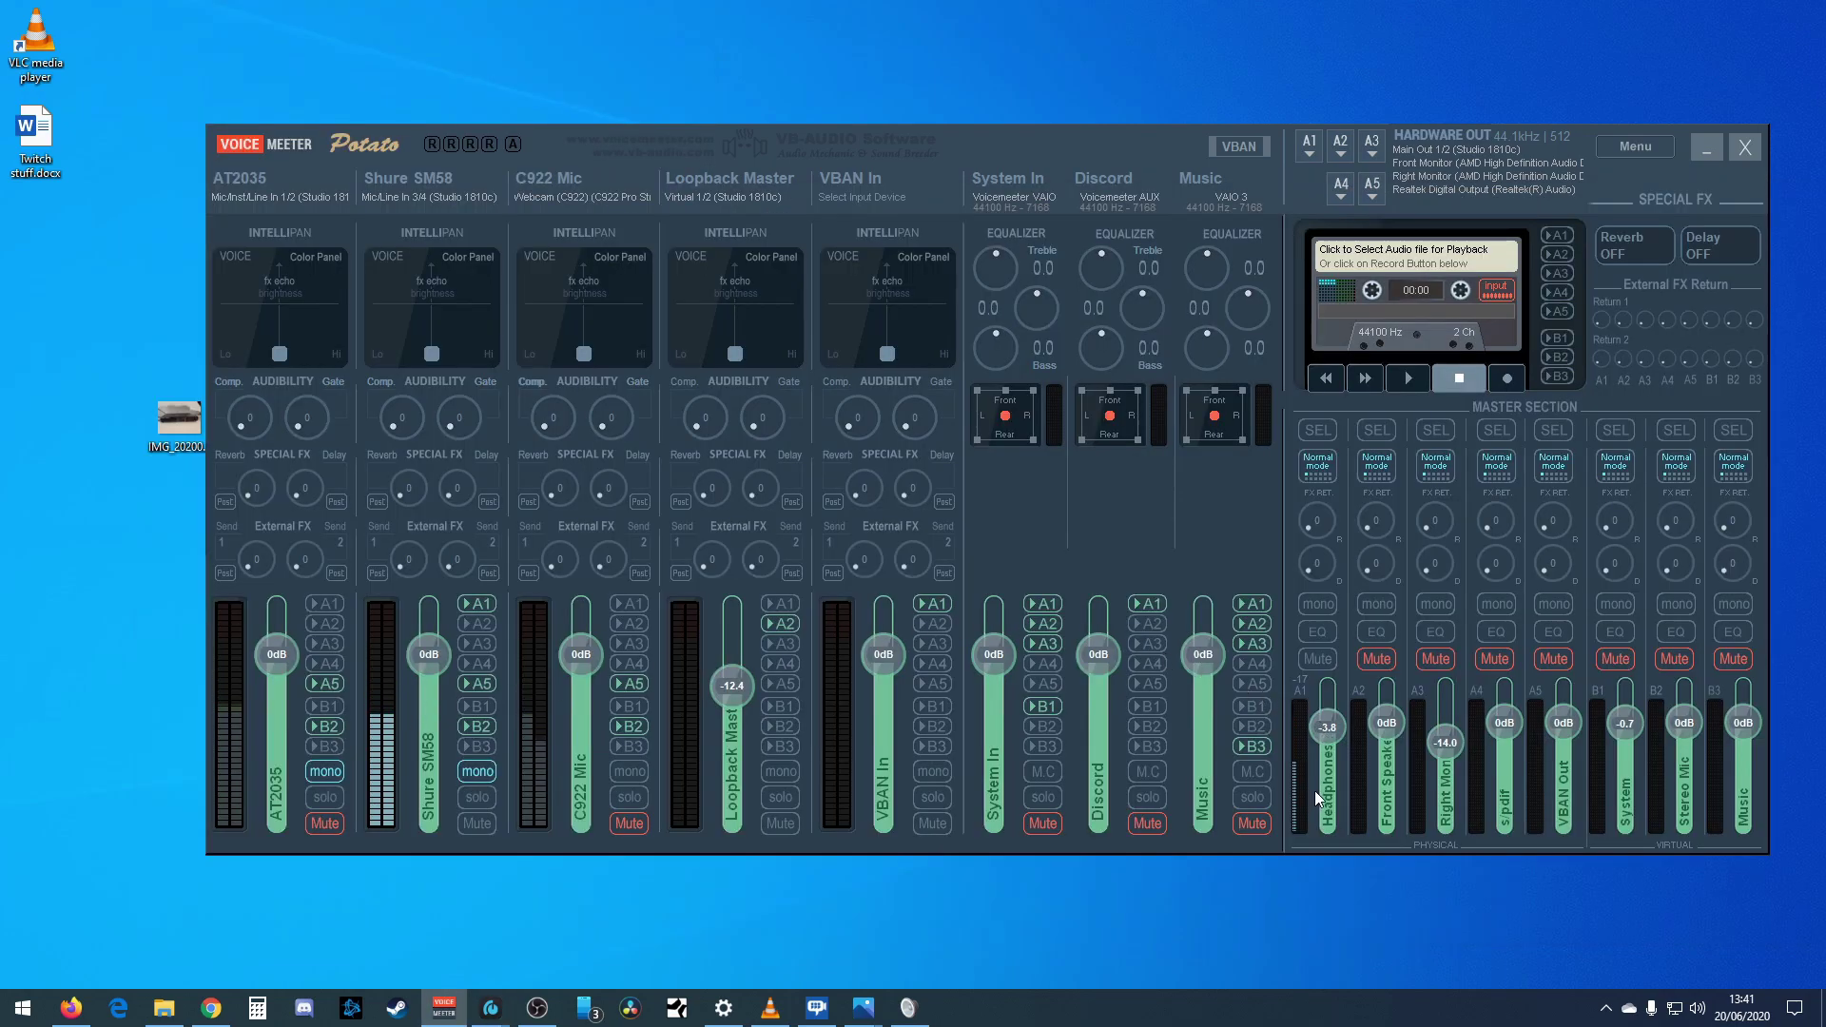
- View the device choices for Voicemeeter's hardware output A1, leaving the selection as it is
left_click(1310, 153)
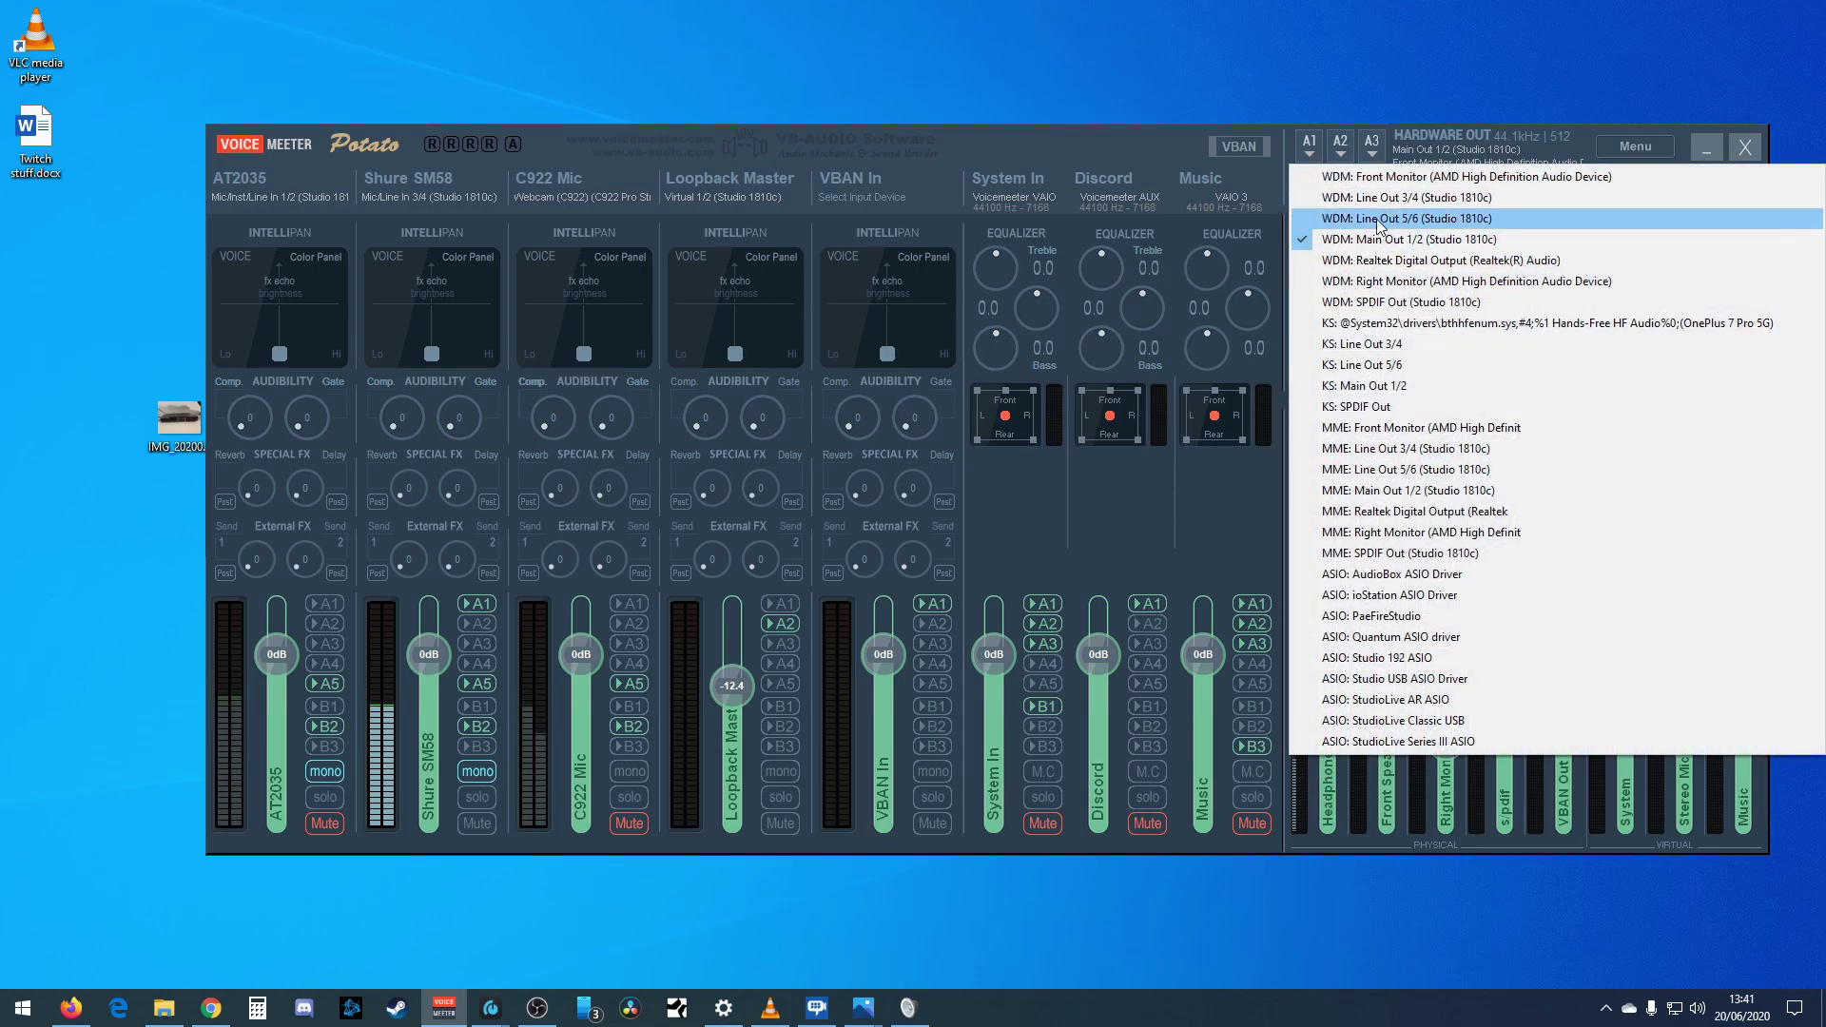
key("Escape")
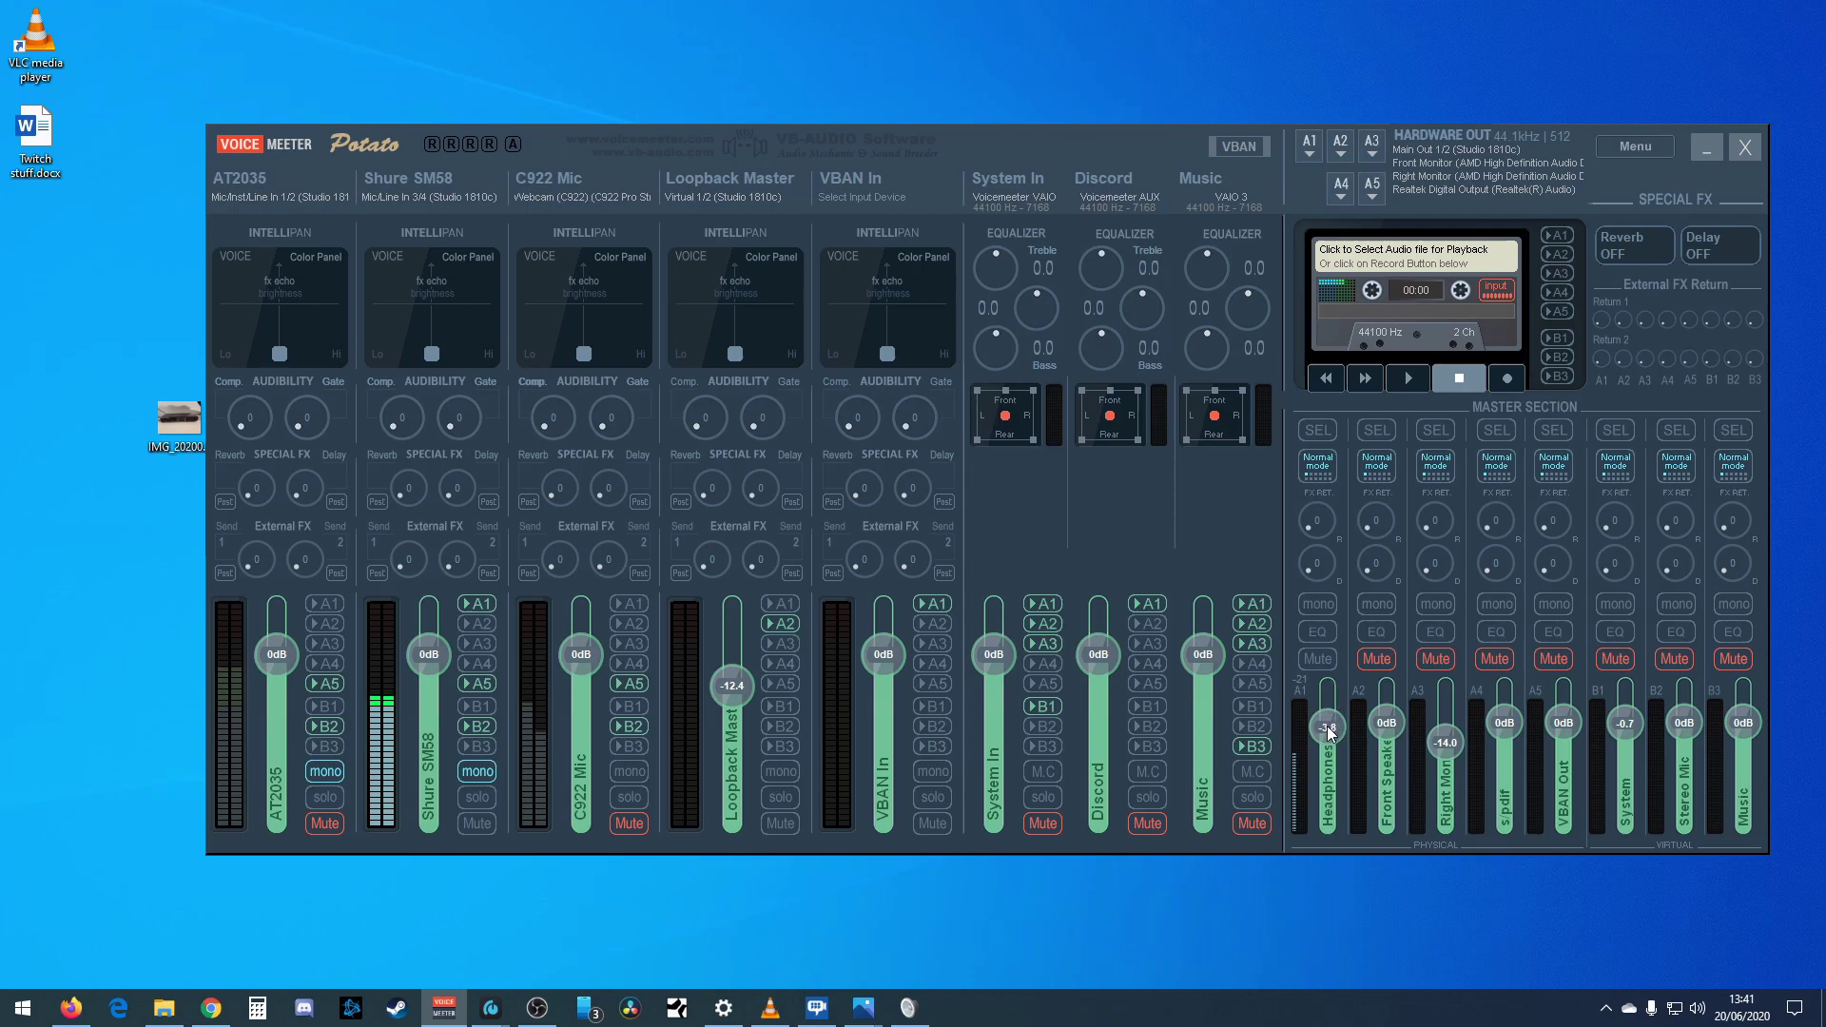
left_click(473, 603)
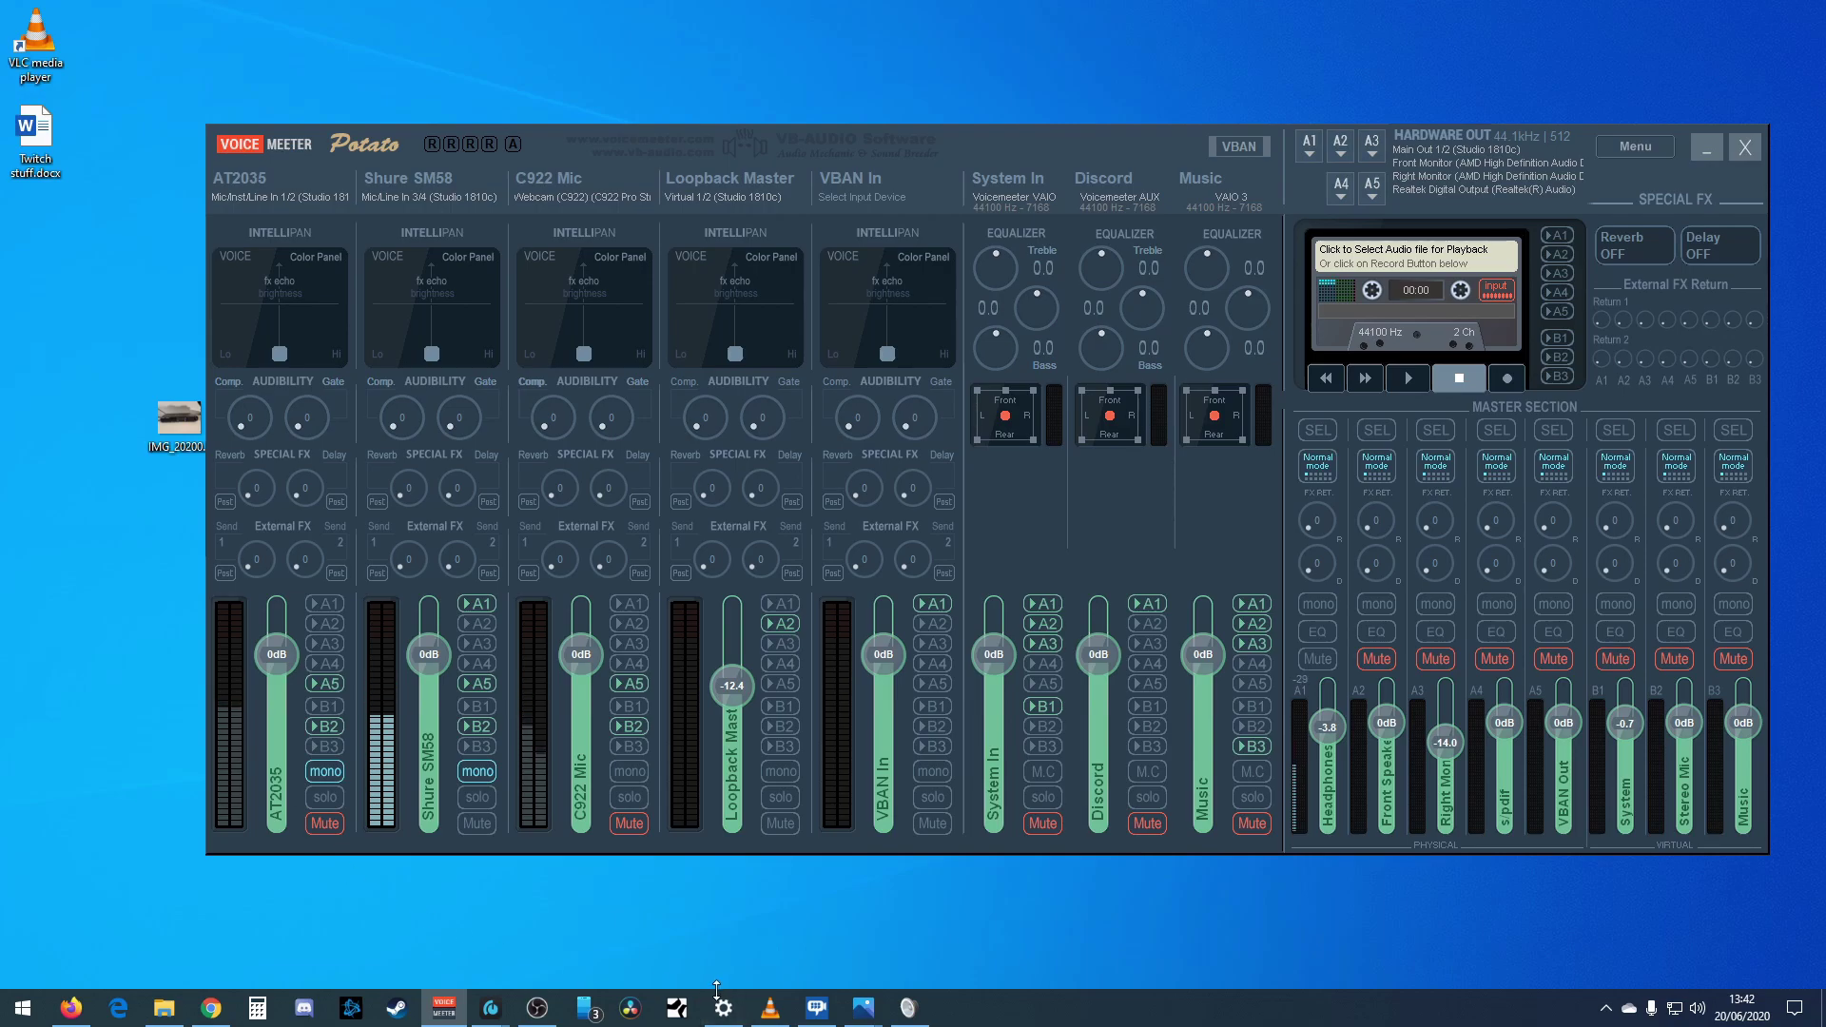
- Set the Studio 1810c's Loopback mode to Virtual in Universal Control and minimise the window
mouse_move(490, 1008)
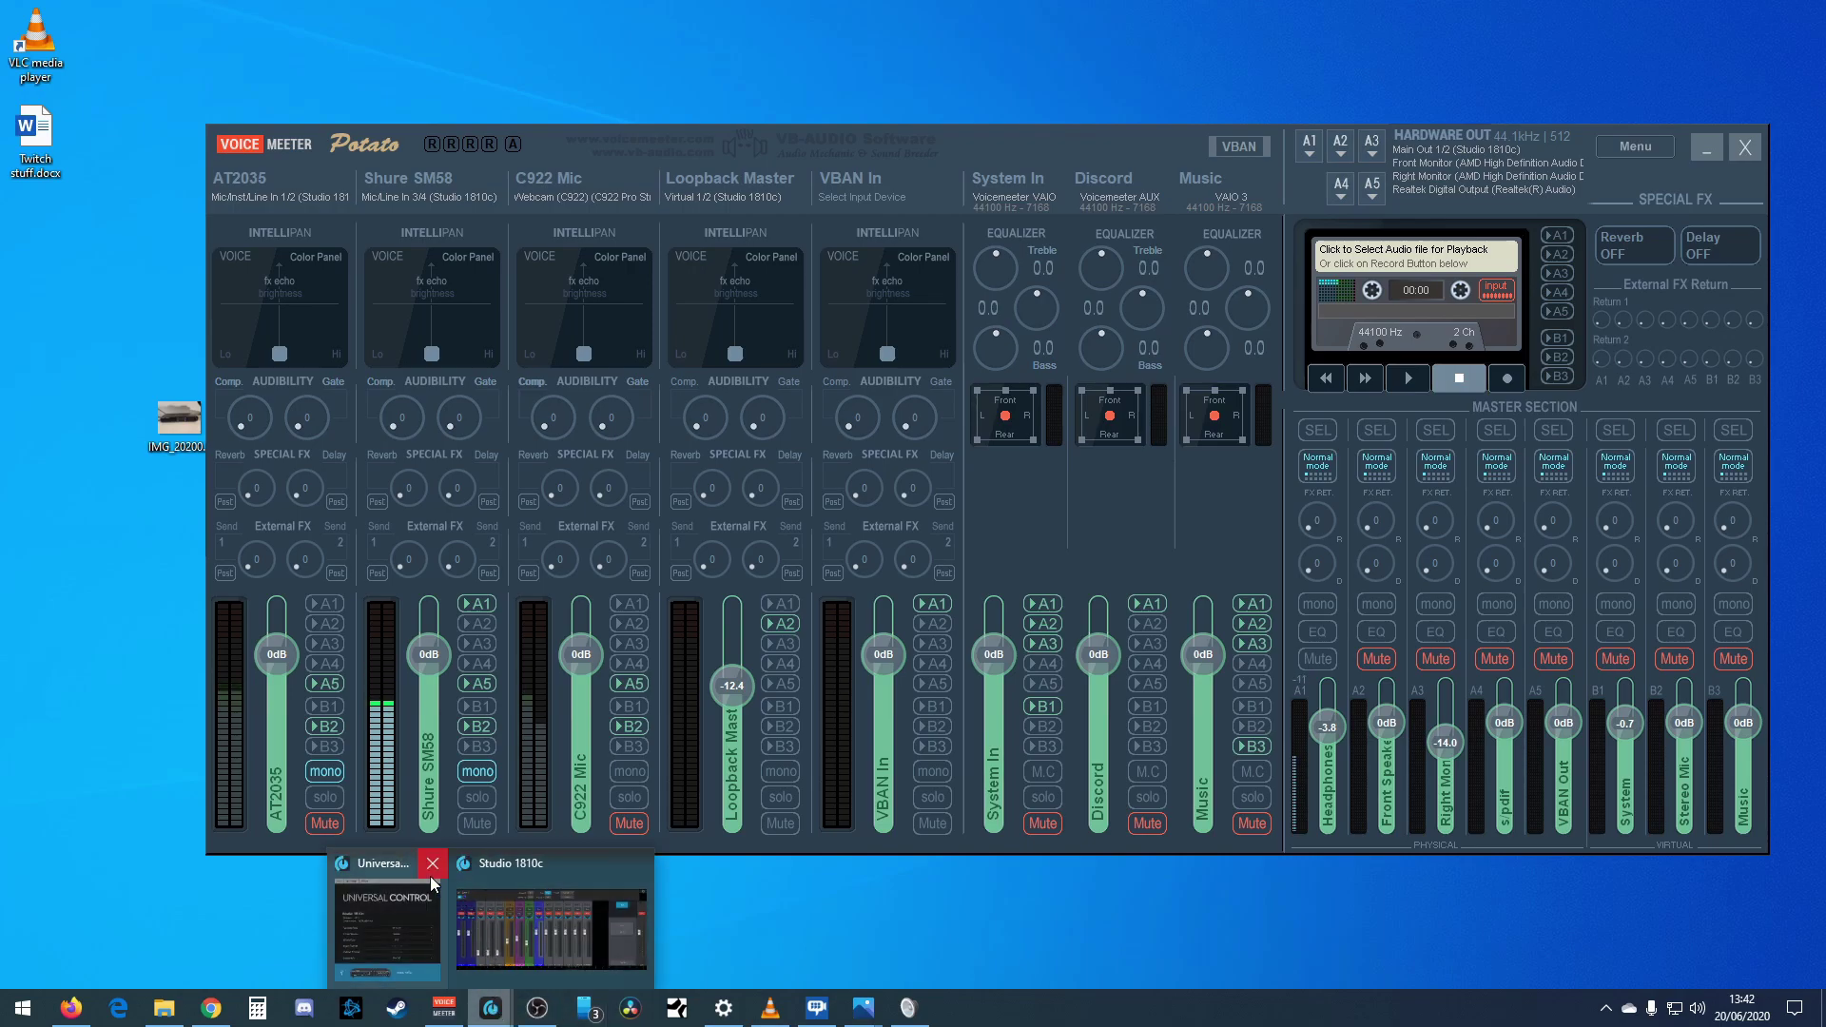
left_click(386, 928)
left_click(473, 462)
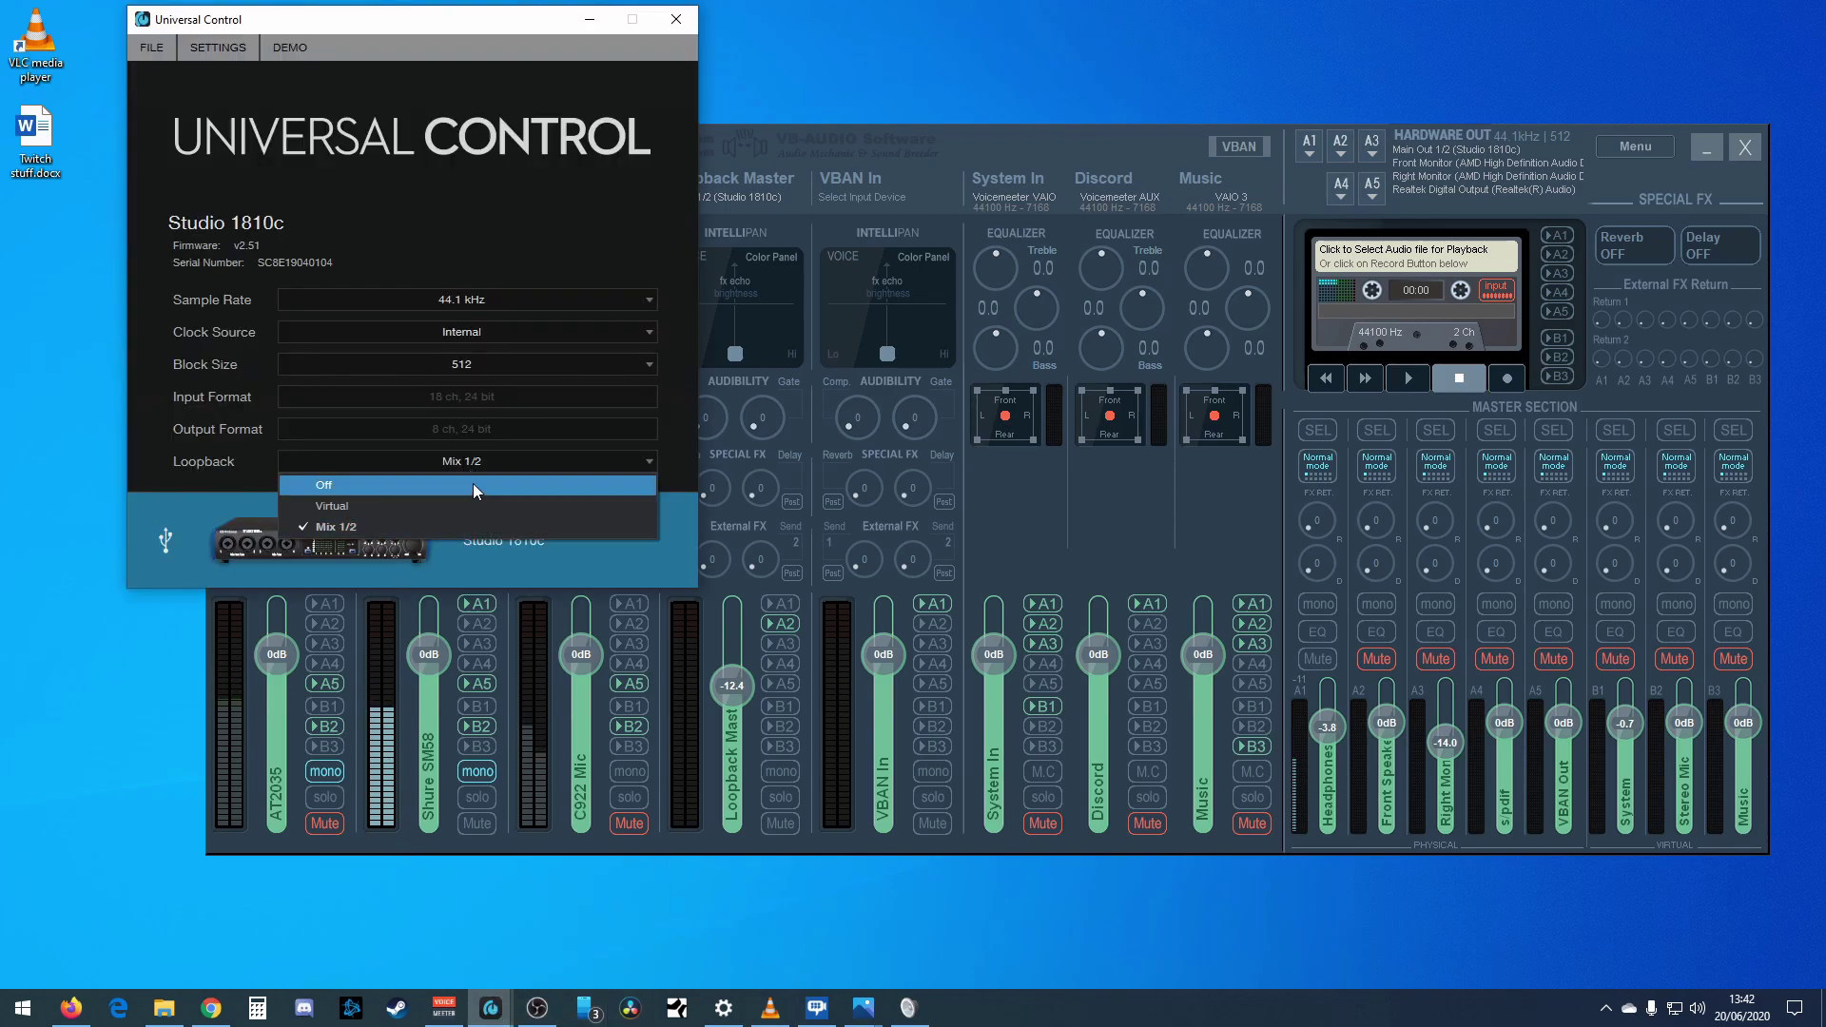
left_click(471, 506)
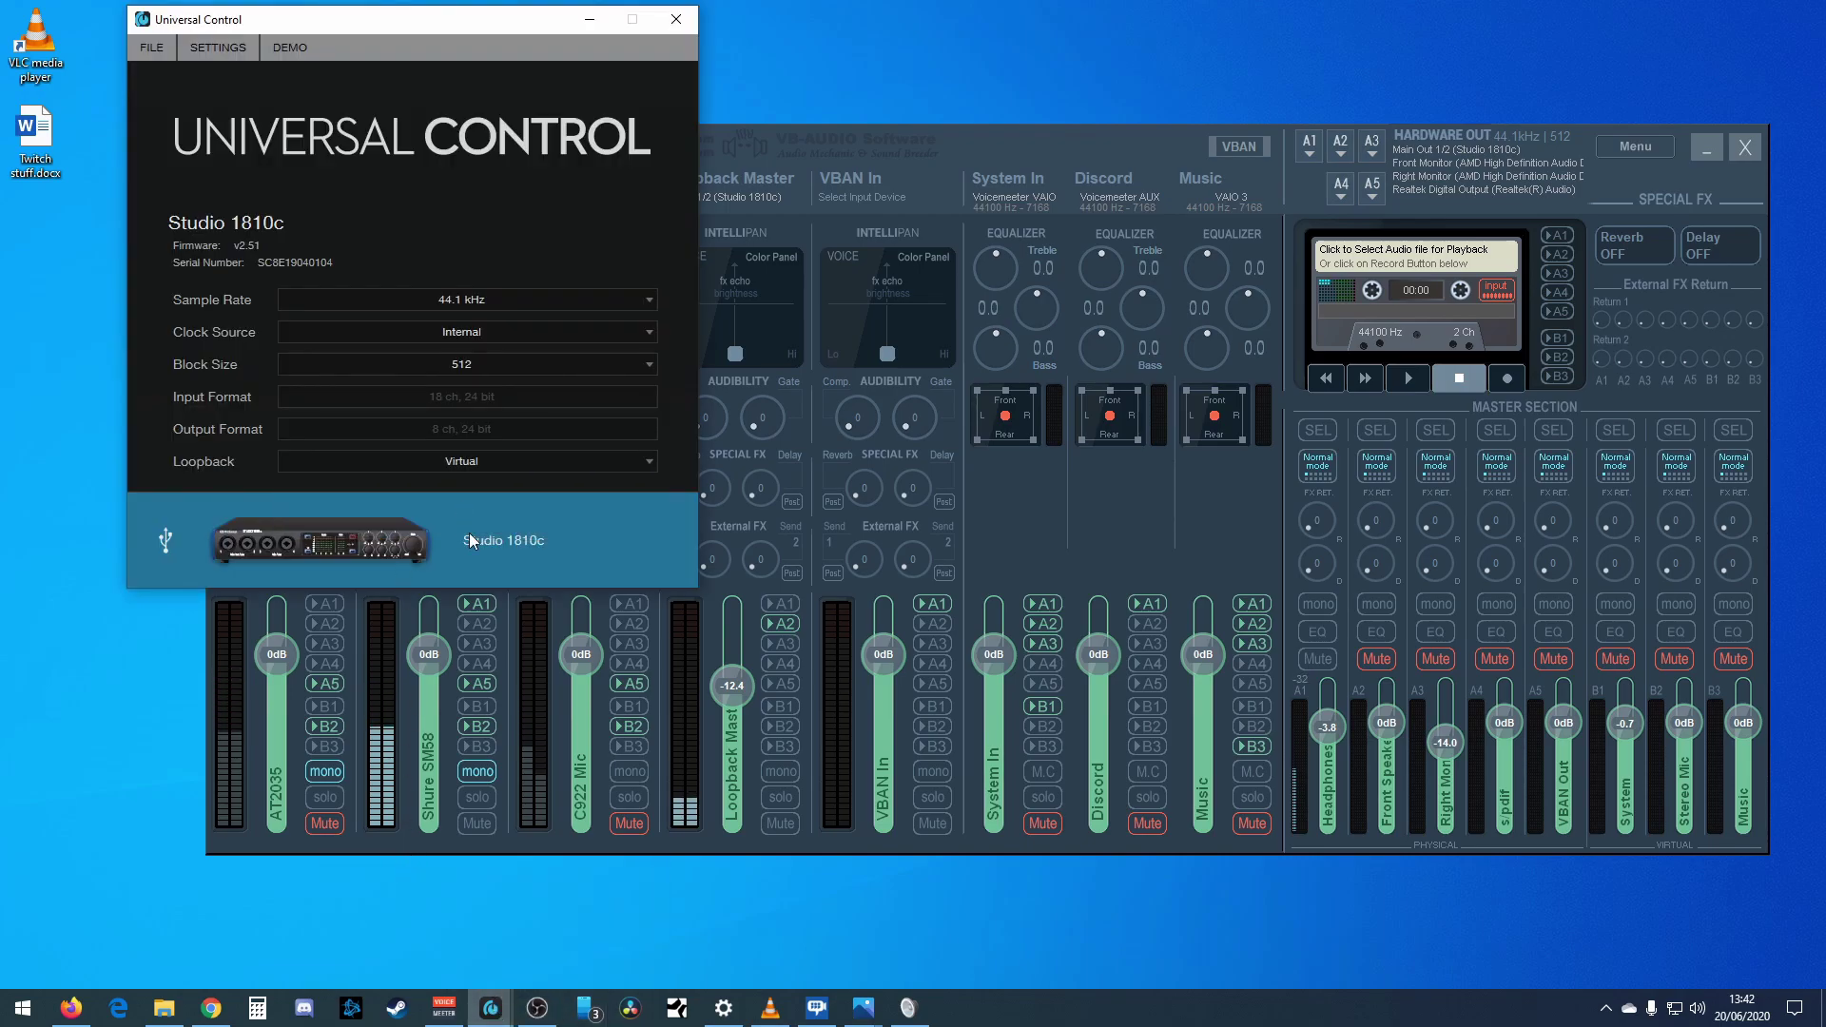
left_click(592, 22)
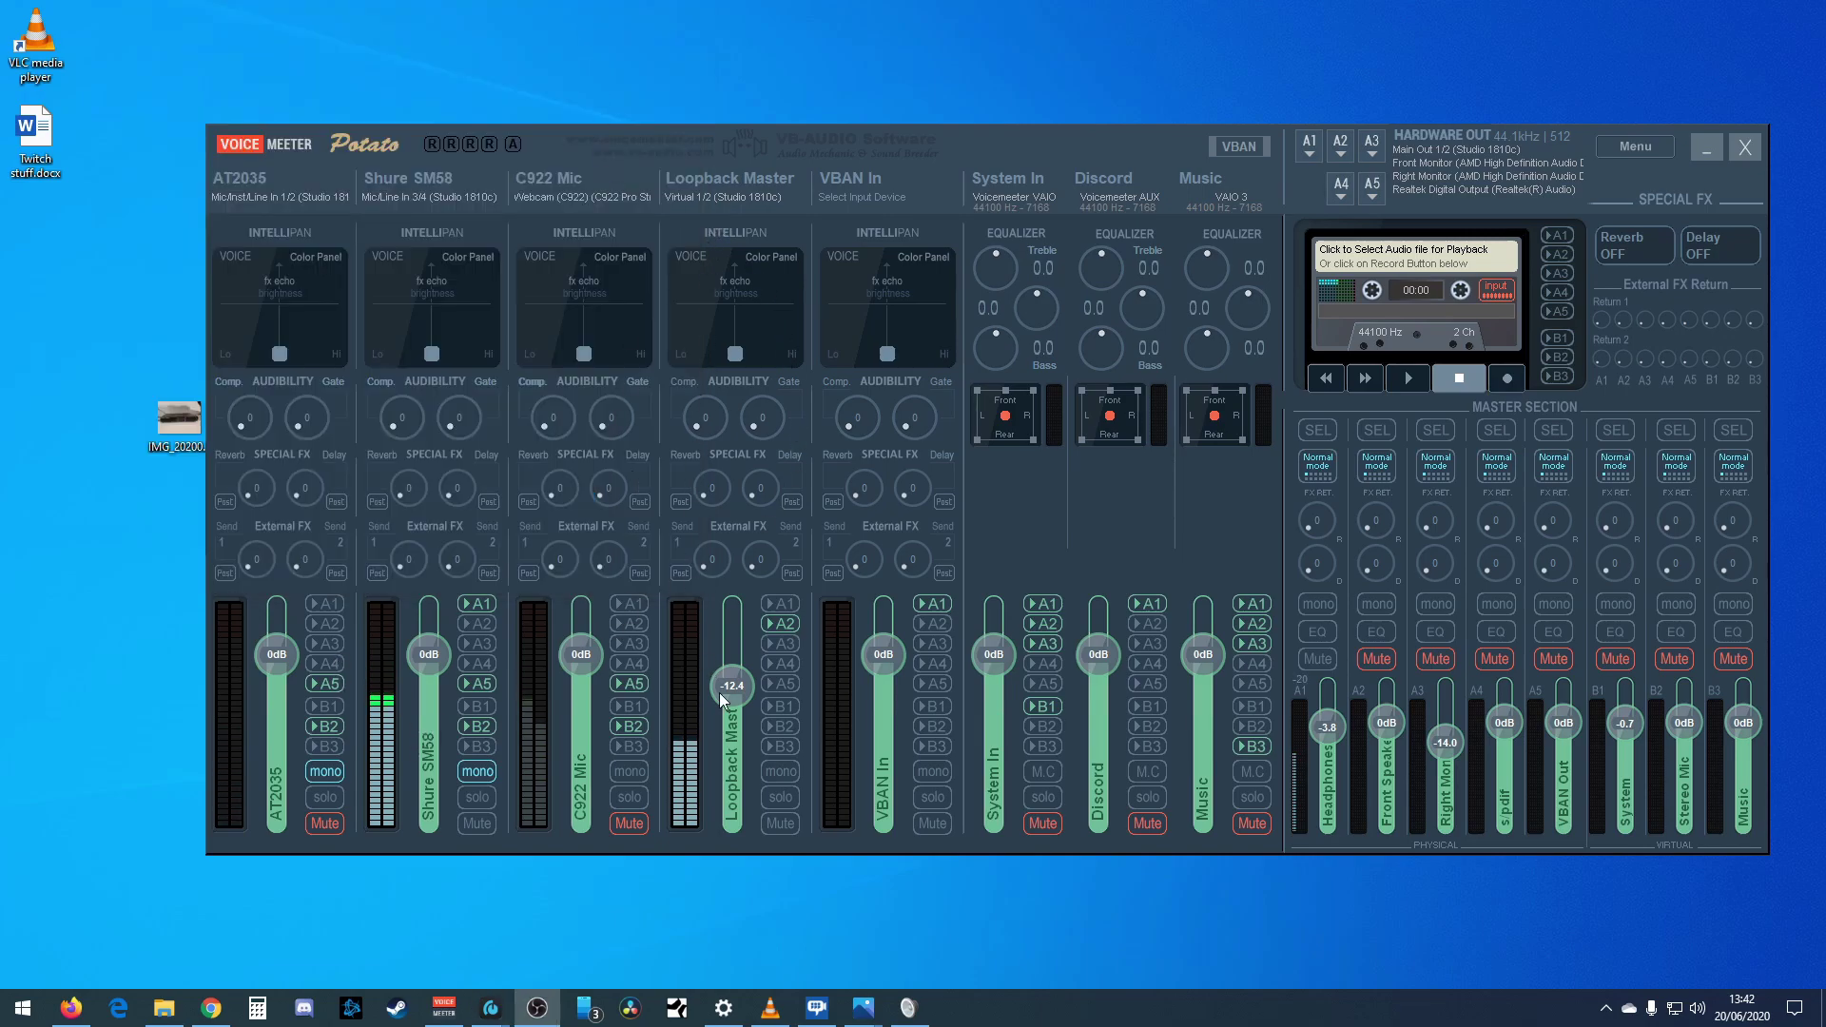
- Review the Loopback Master input's device list in Voicemeeter, and switch off that strip's A2 routing
left_click(736, 196)
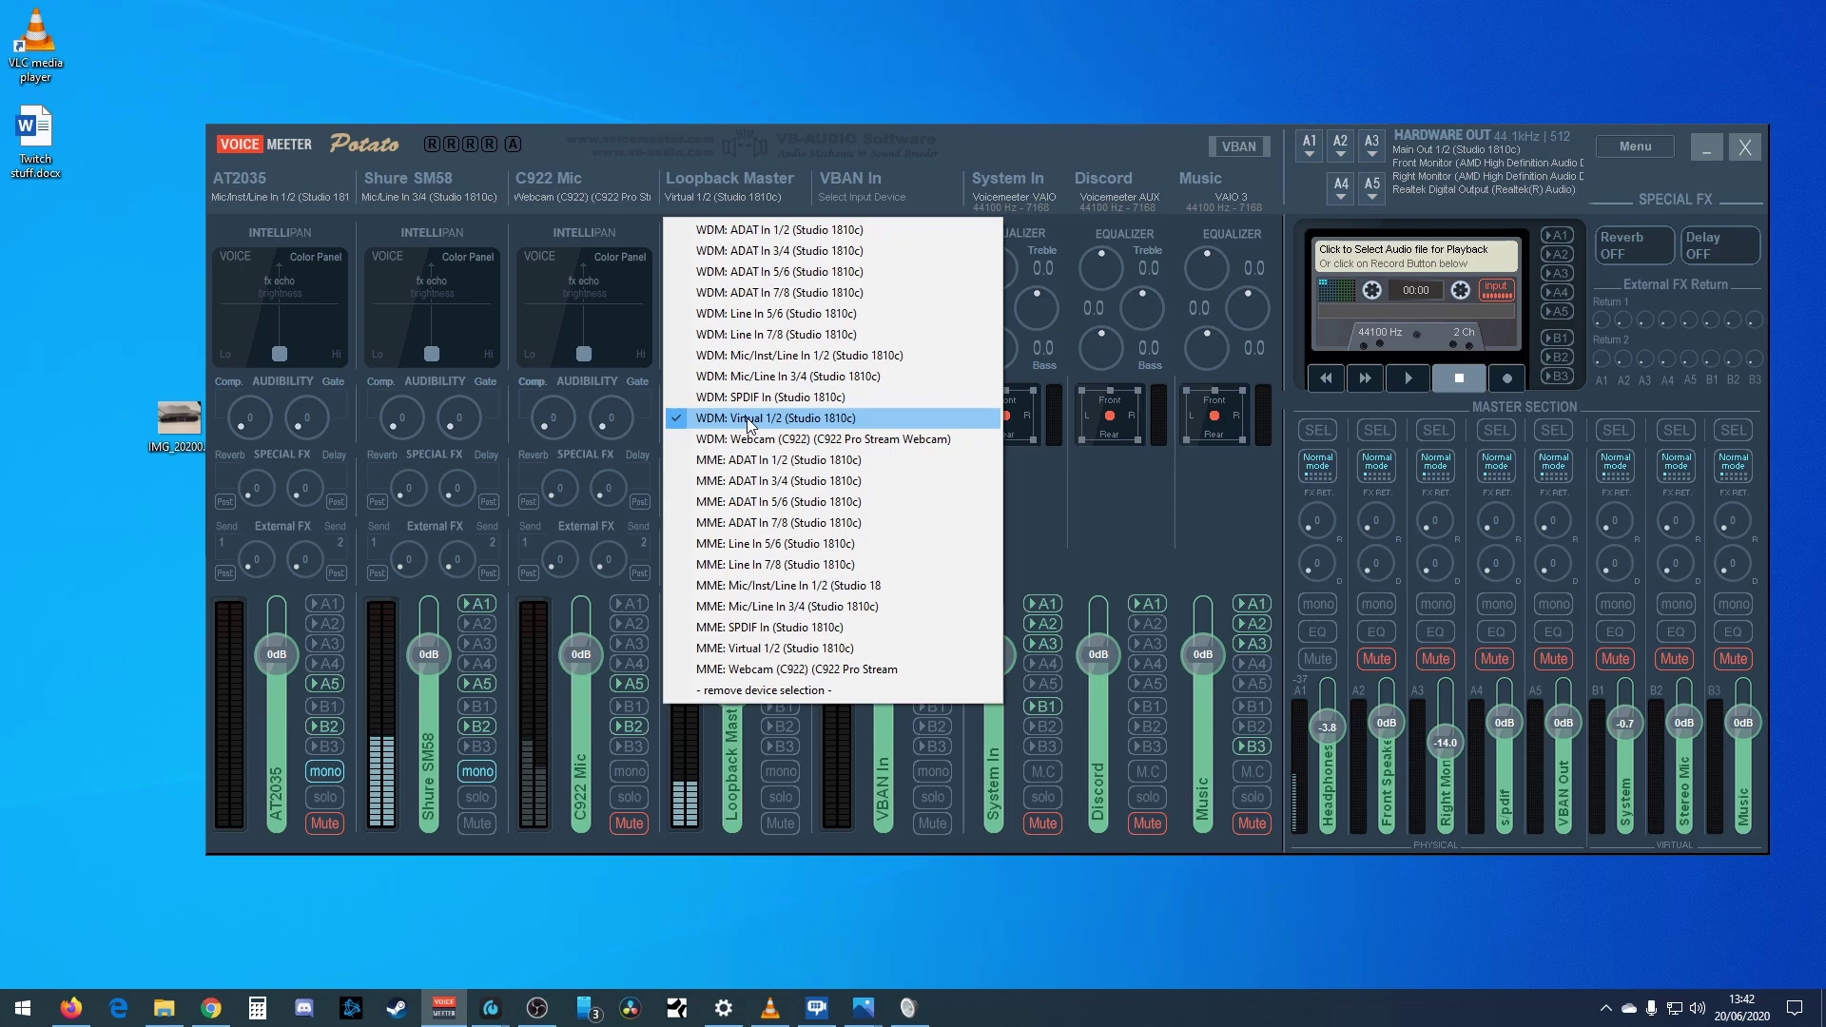
left_click(528, 708)
left_click(780, 624)
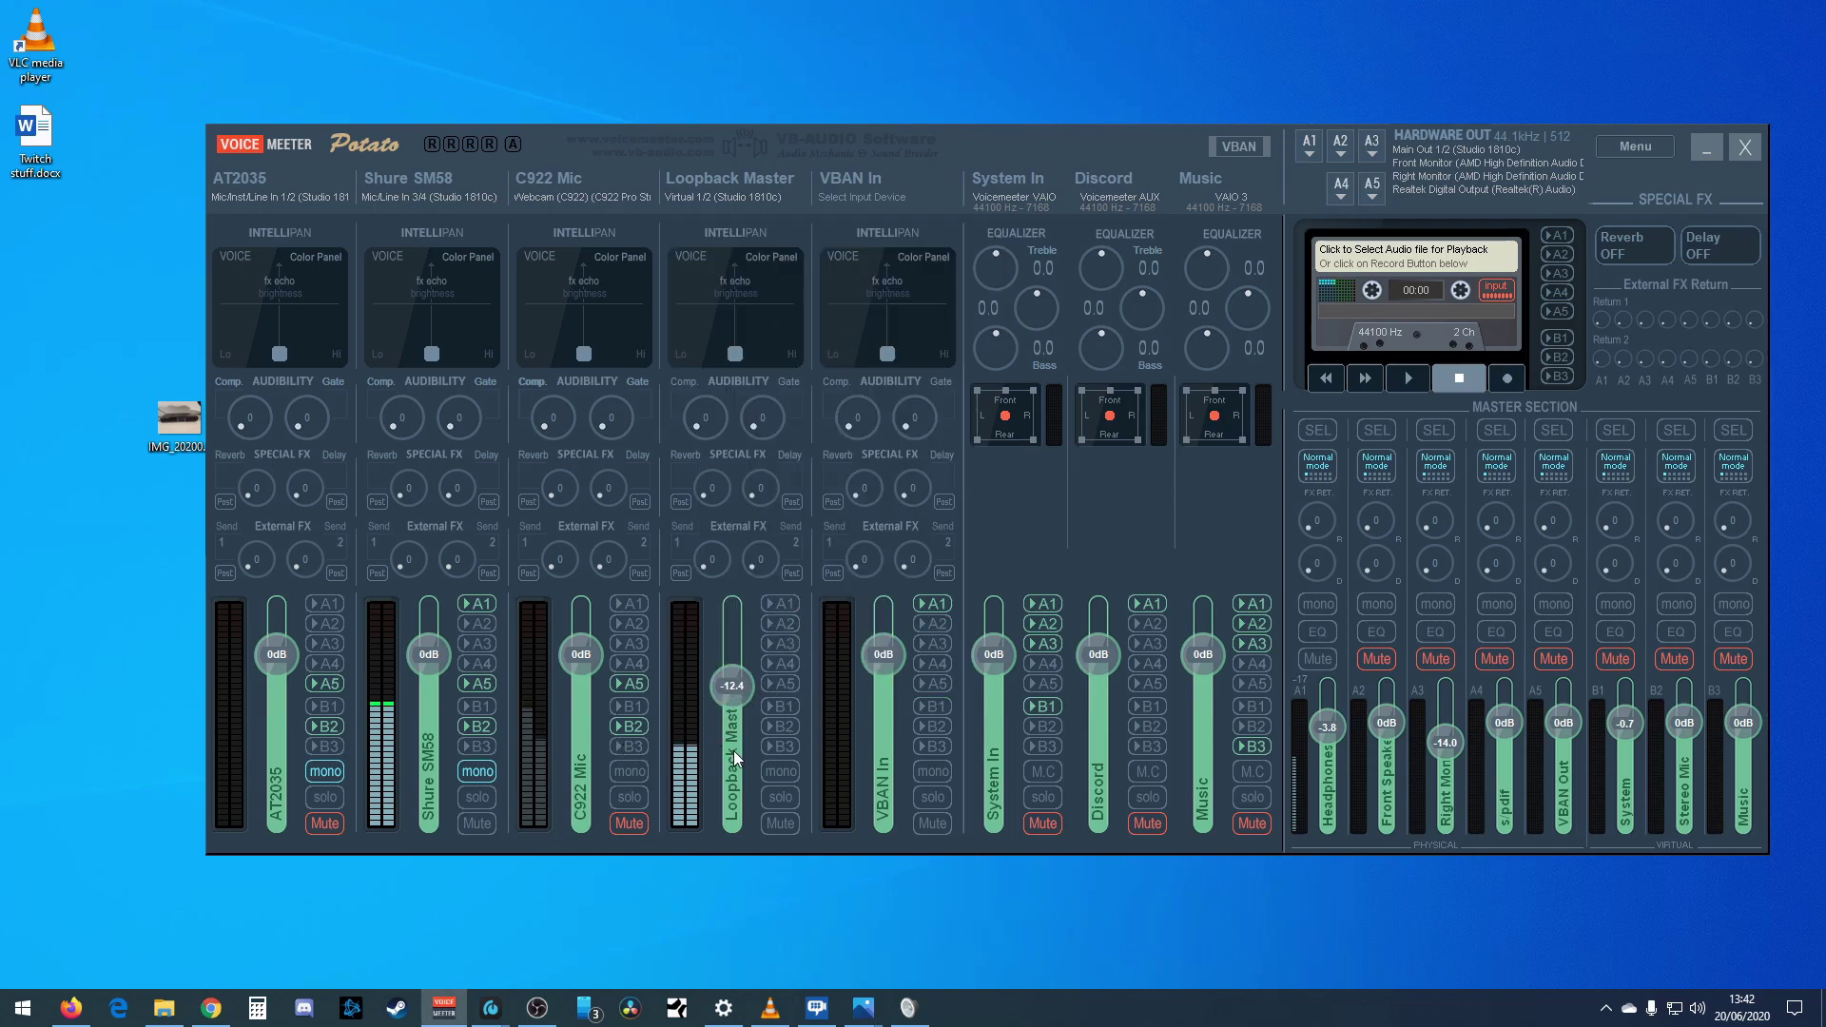
- Point out the Main Out 1/2 entry in hardware output A1's device list, keeping the current selection
left_click(1311, 145)
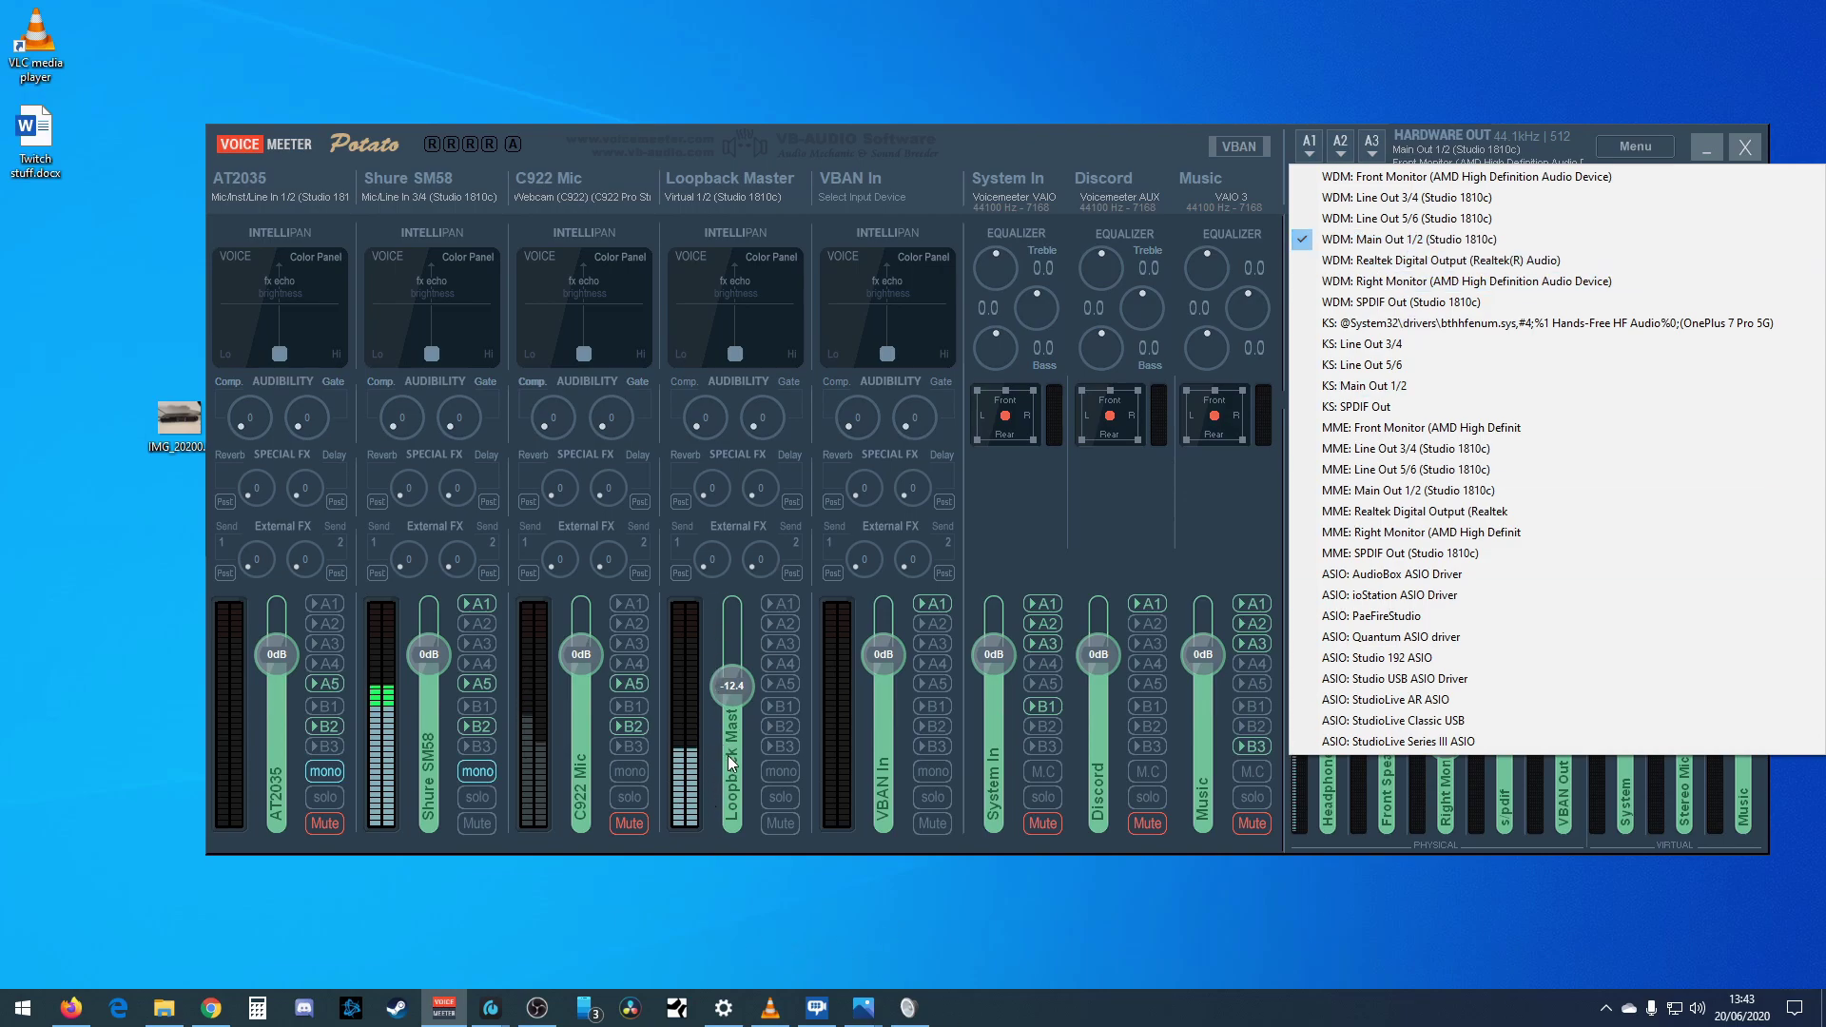
left_click(799, 106)
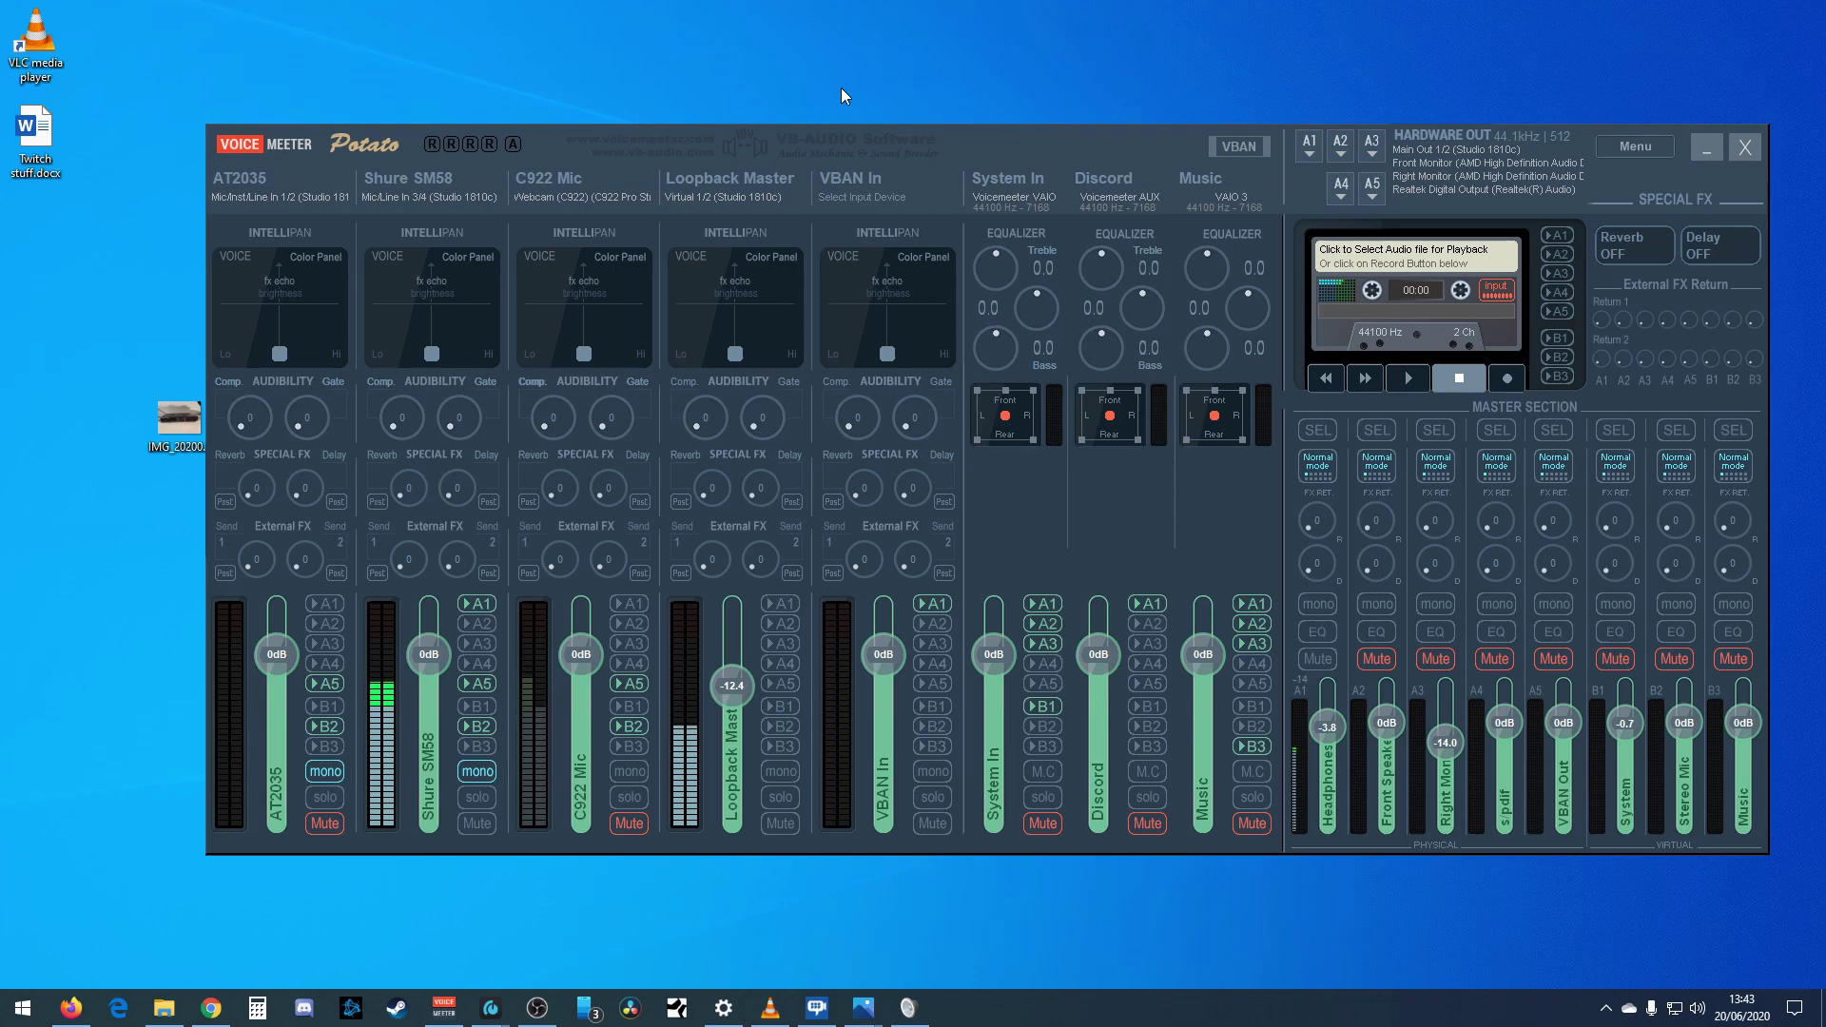
left_click(1310, 143)
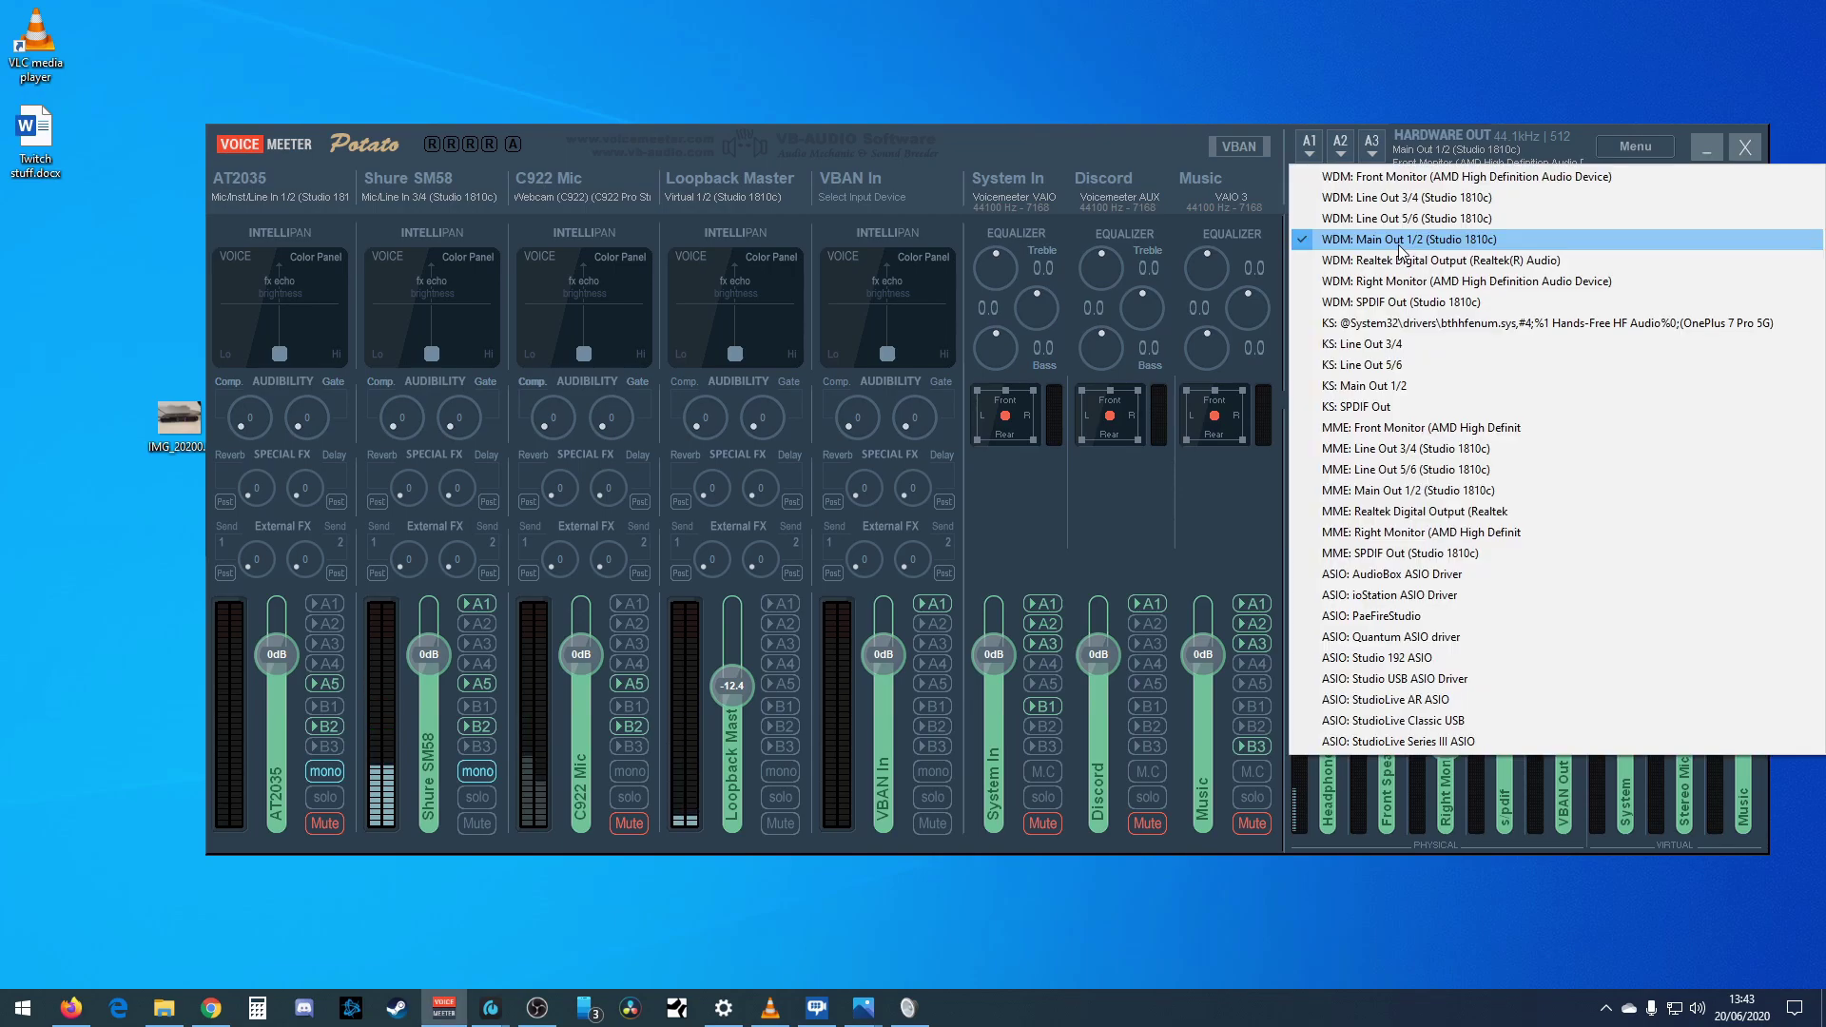
left_click(1265, 85)
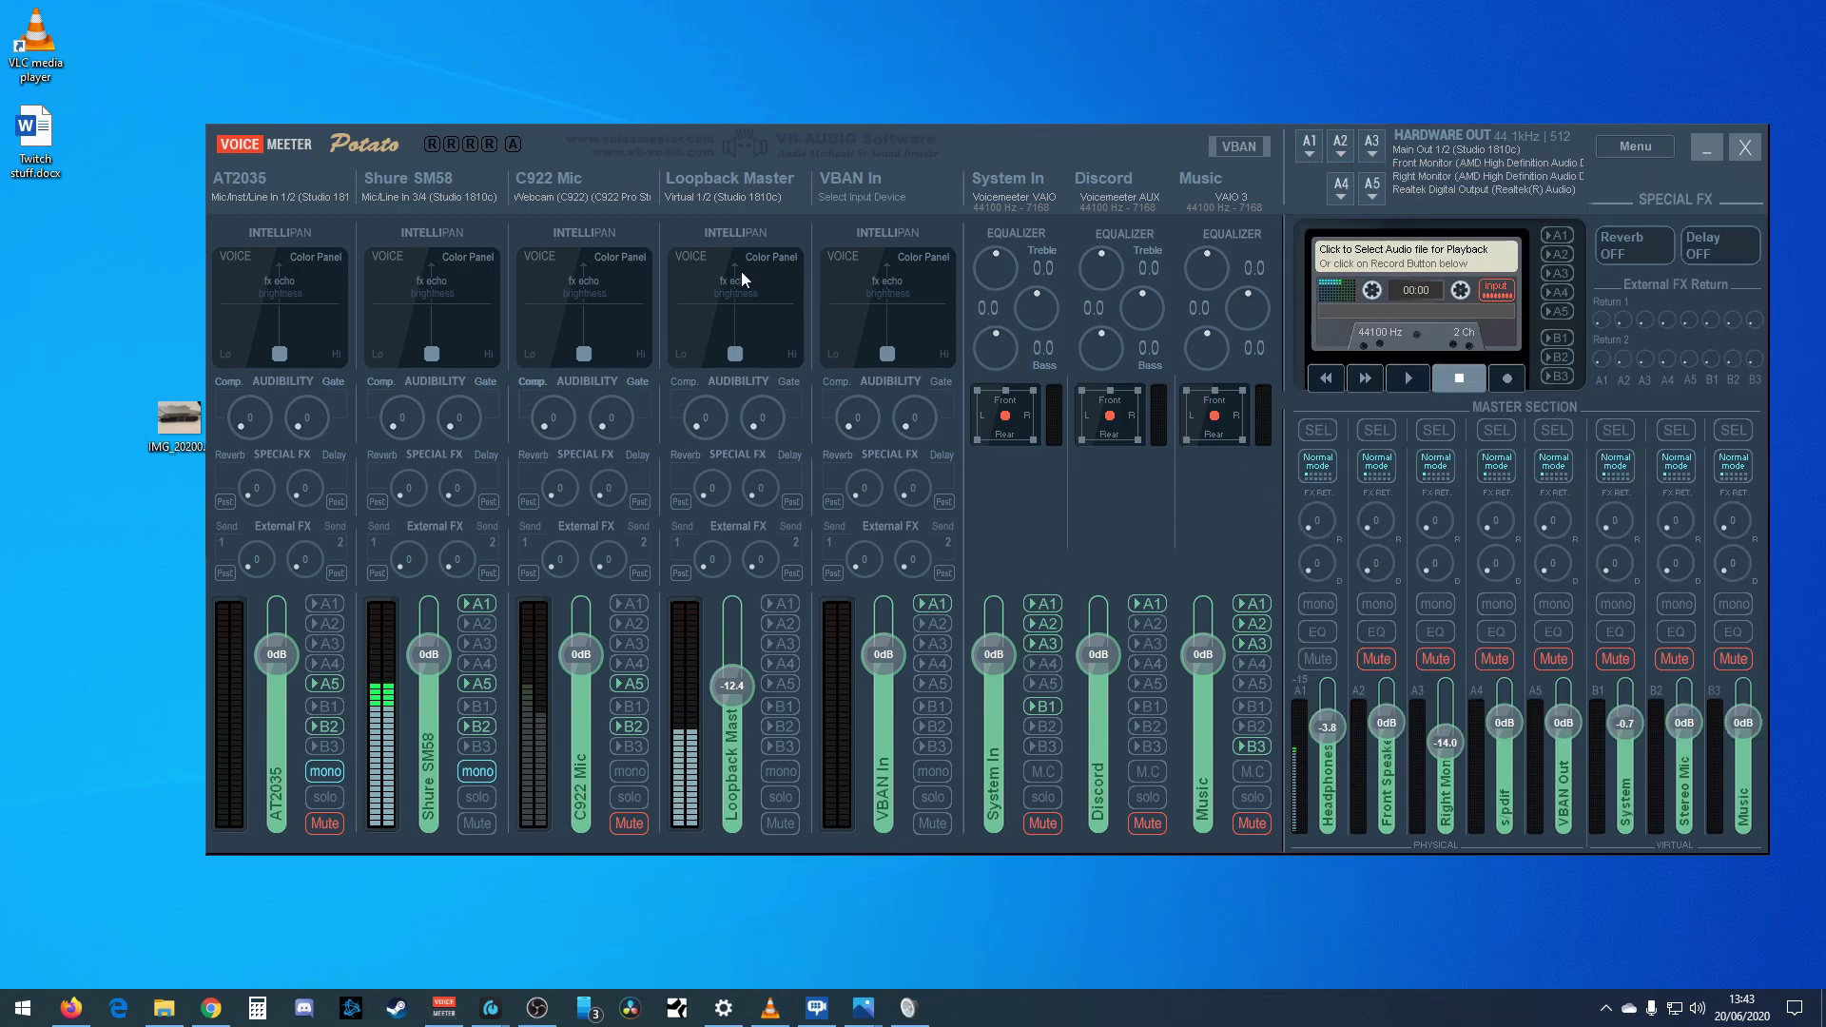